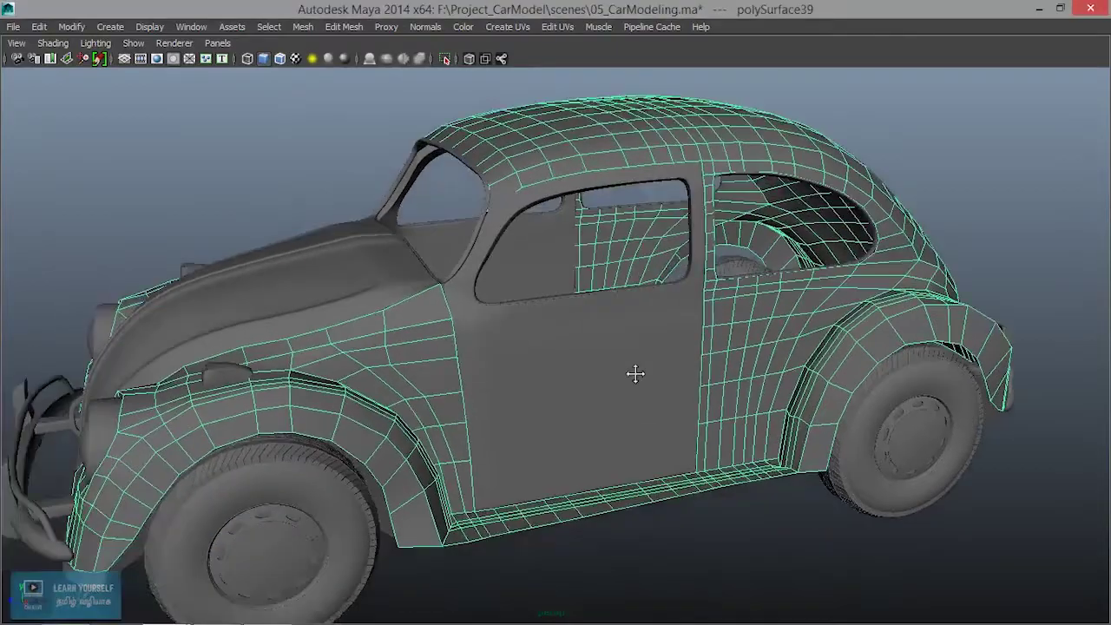
Examine the selected car body mesh from the side, rear and above
{"action": "scroll", "coordinate": [662, 407], "scroll_direction": "up", "scroll_amount": 3}
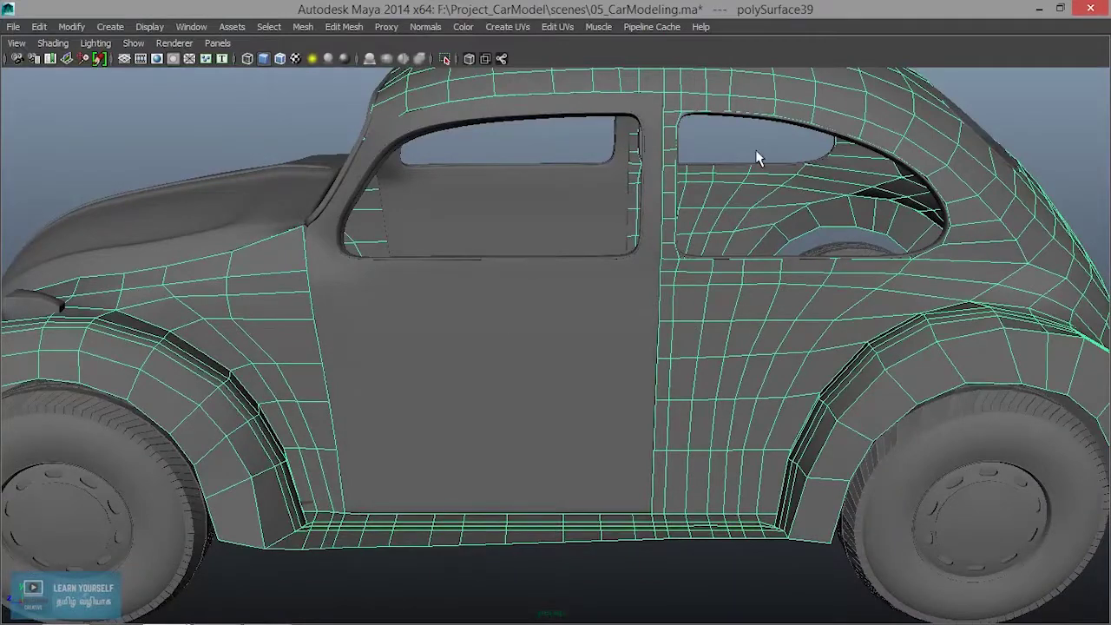
{"action": "middle_click_drag", "start_coordinate": [833, 364], "coordinate": [635, 352], "text": "alt"}
{"action": "left_click_drag", "start_coordinate": [634, 352], "coordinate": [307, 347], "text": "alt"}
{"action": "scroll", "coordinate": [617, 367], "scroll_direction": "up", "scroll_amount": 2}
{"action": "scroll", "coordinate": [382, 335], "scroll_direction": "down", "scroll_amount": 3}
{"action": "left_click_drag", "start_coordinate": [382, 338], "coordinate": [304, 177], "text": "alt"}
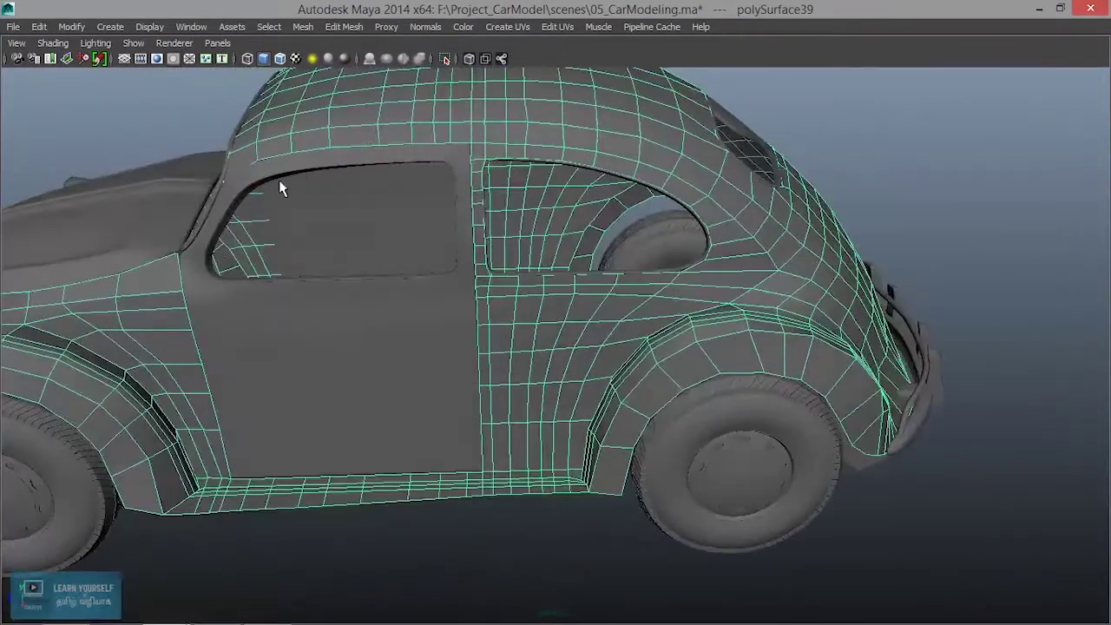
{"action": "right_click_drag", "start_coordinate": [550, 312], "coordinate": [605, 232]}
{"action": "scroll", "coordinate": [560, 377], "scroll_direction": "down", "scroll_amount": 4}
{"action": "left_click_drag", "start_coordinate": [559, 380], "coordinate": [674, 408], "text": "alt"}
{"action": "middle_click_drag", "start_coordinate": [675, 380], "coordinate": [767, 269], "text": "alt"}
{"action": "left_click_drag", "start_coordinate": [651, 284], "coordinate": [676, 364], "text": "alt"}
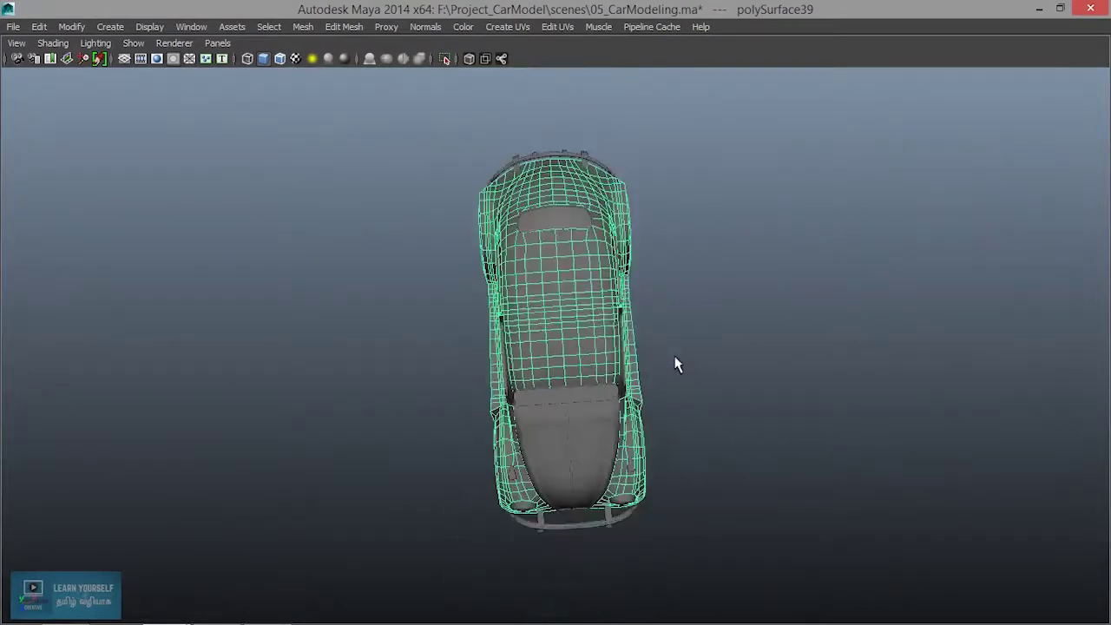
Isolate the selected body mesh and show it in the top view as wireframe
{"action": "left_click", "coordinate": [444, 59]}
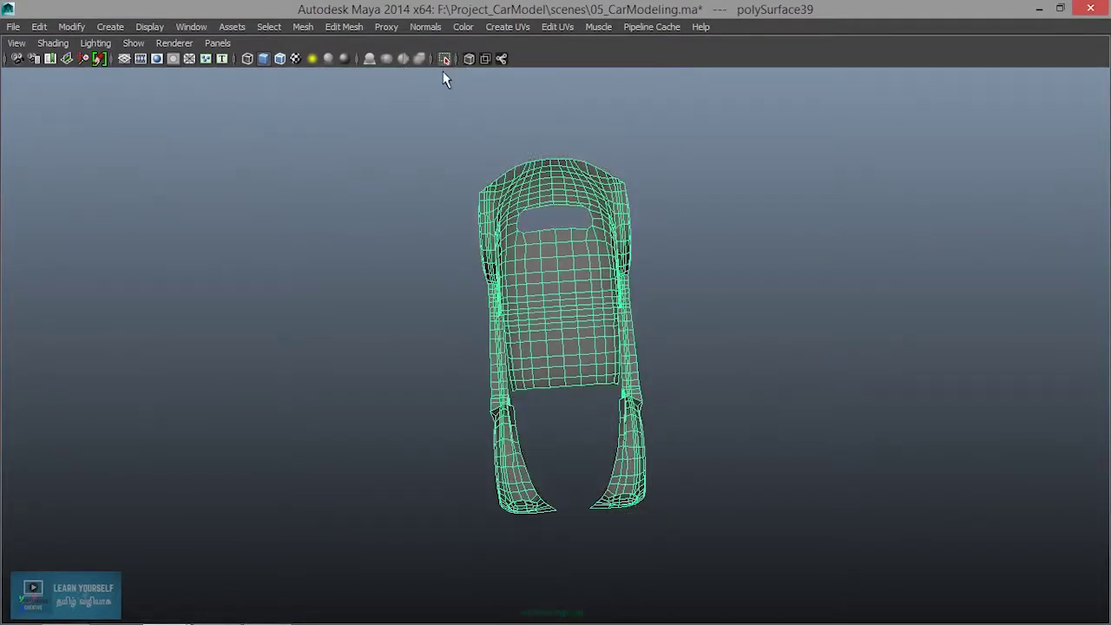
{"action": "key", "text": "space"}
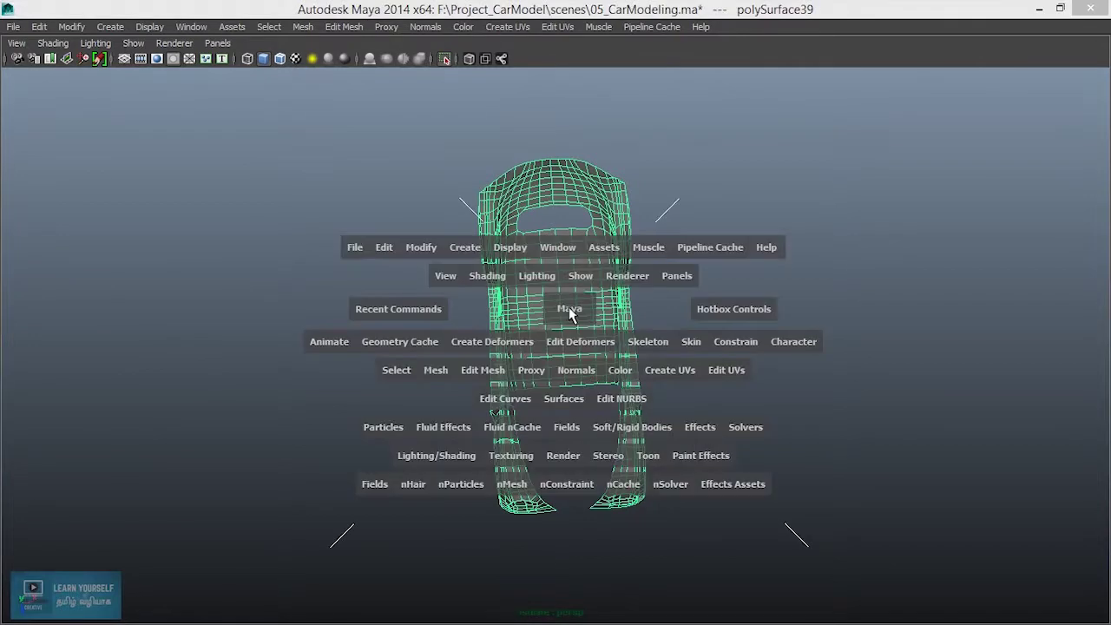
{"action": "left_click", "coordinate": [570, 315]}
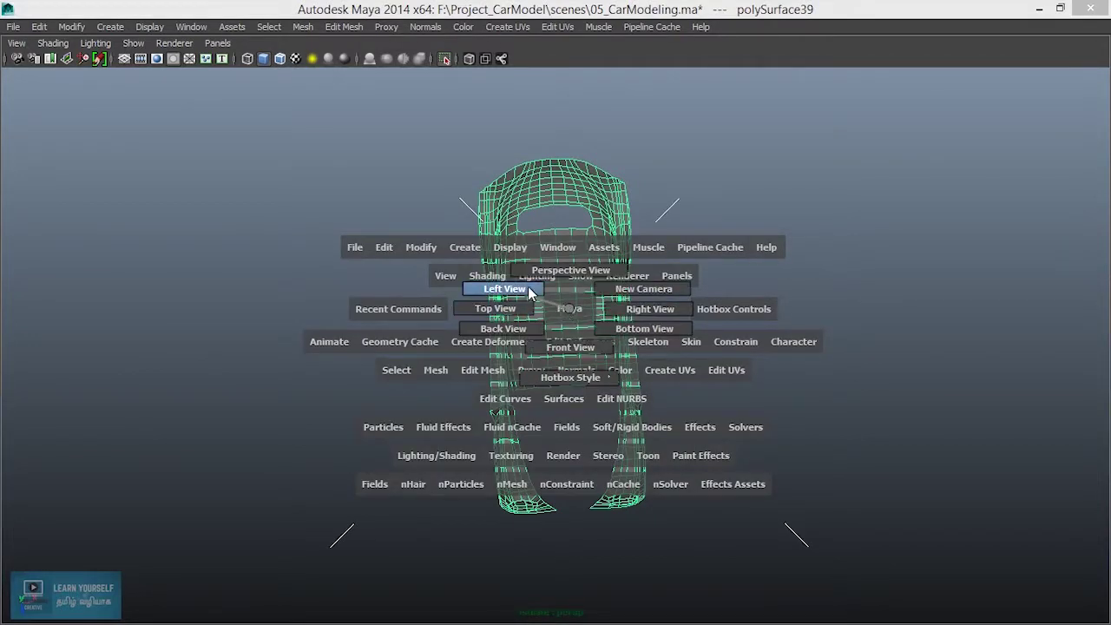
{"action": "left_click_drag", "start_coordinate": [553, 351], "coordinate": [503, 304]}
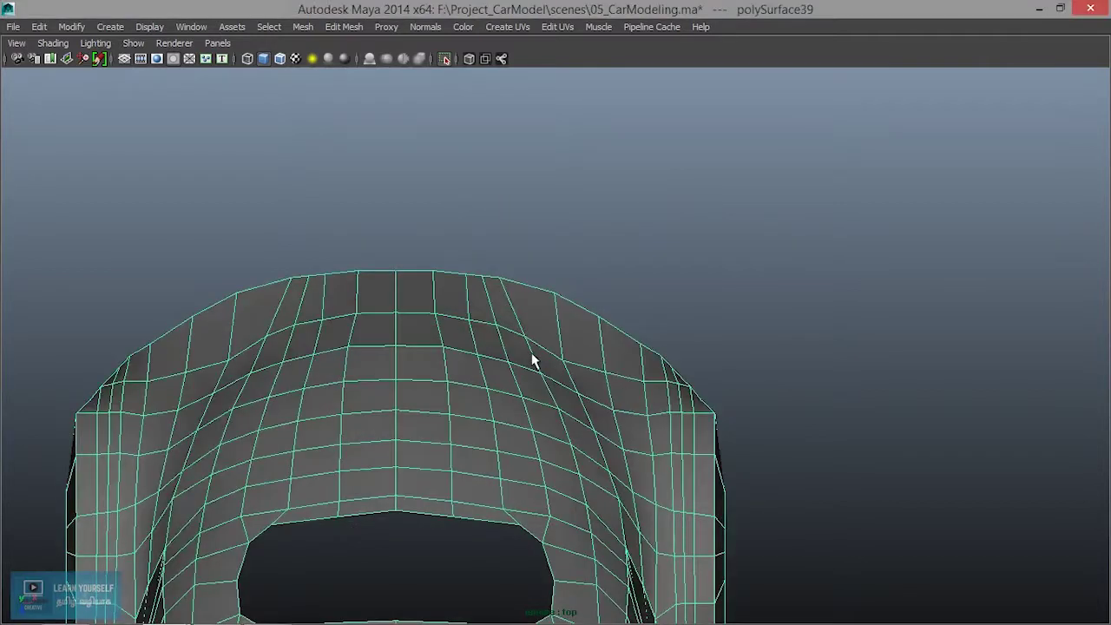
{"action": "scroll", "coordinate": [533, 362], "scroll_direction": "down", "scroll_amount": 3}
{"action": "key", "text": "4"}
{"action": "scroll", "coordinate": [533, 358], "scroll_direction": "down", "scroll_amount": 3}
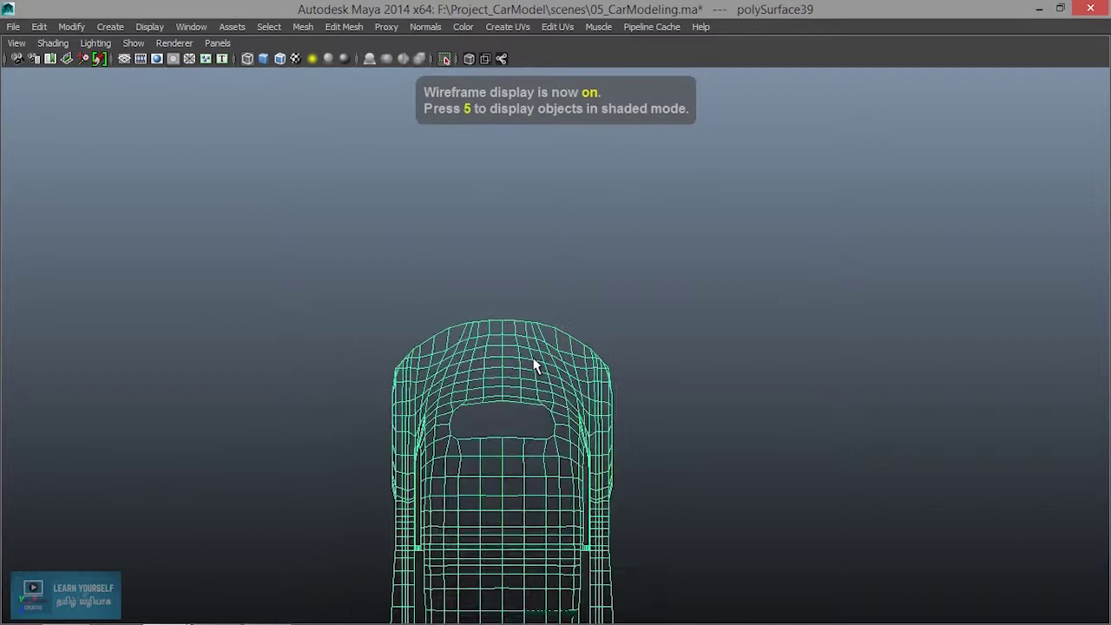
Select all faces on the left half of the body in the top view and delete them
{"action": "middle_click_drag", "start_coordinate": [555, 413], "coordinate": [560, 201], "text": "alt"}
{"action": "right_click_drag", "start_coordinate": [543, 253], "coordinate": [544, 297]}
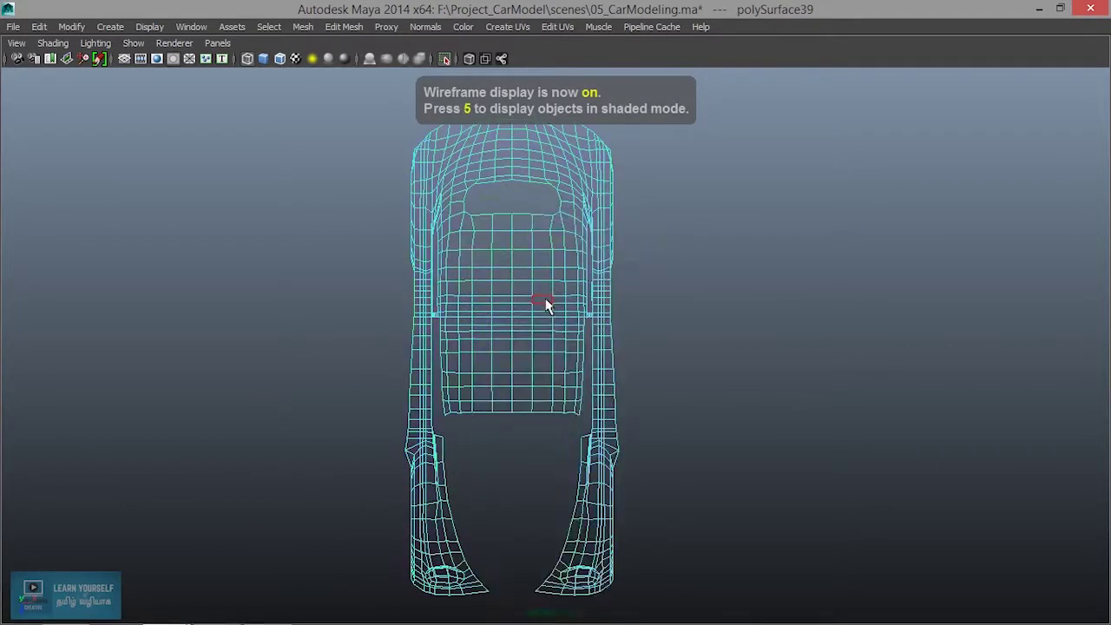
{"action": "scroll", "coordinate": [543, 299], "scroll_direction": "down", "scroll_amount": 1}
{"action": "left_click_drag", "start_coordinate": [383, 132], "coordinate": [513, 553]}
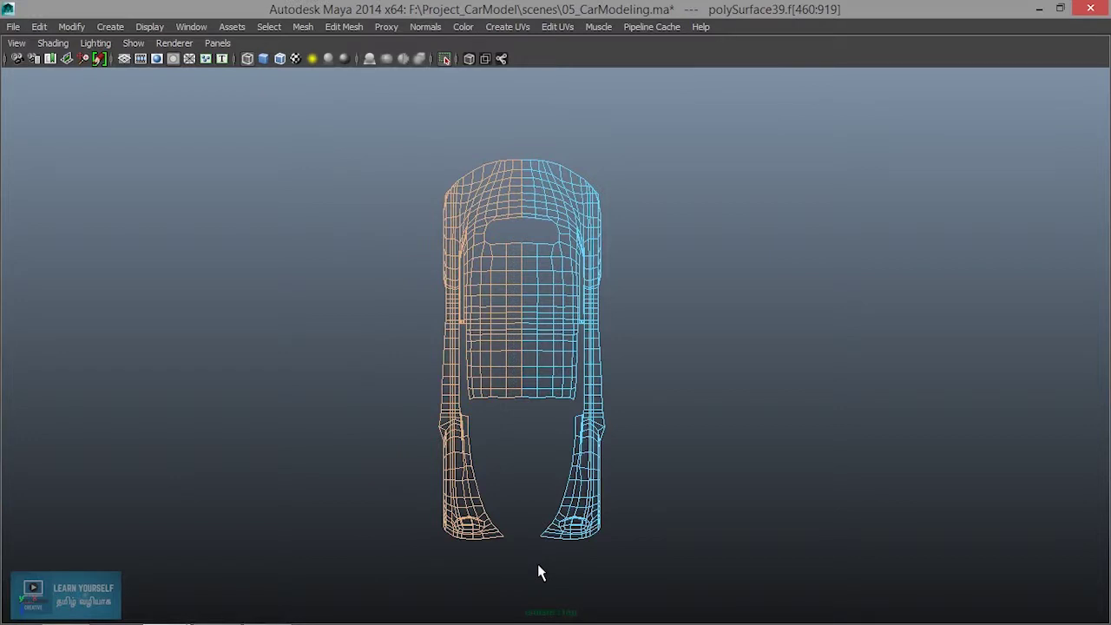
{"action": "key", "text": "Delete"}
{"action": "scroll", "coordinate": [551, 458], "scroll_direction": "up", "scroll_amount": 3}
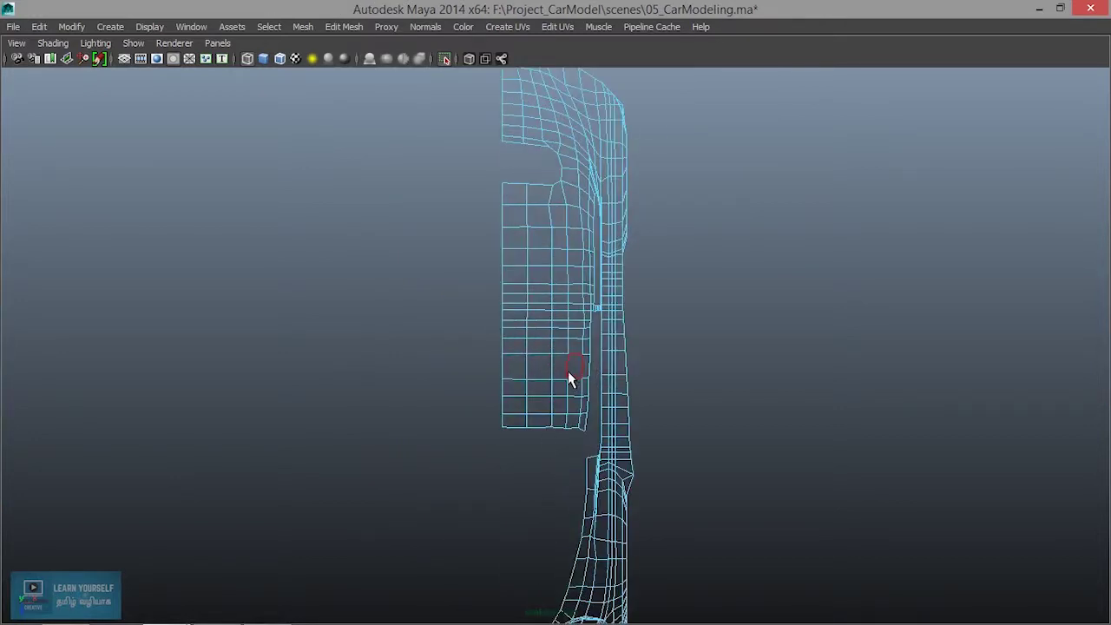
Return to the perspective view and frame the remaining body half from the side
{"action": "key", "text": "space"}
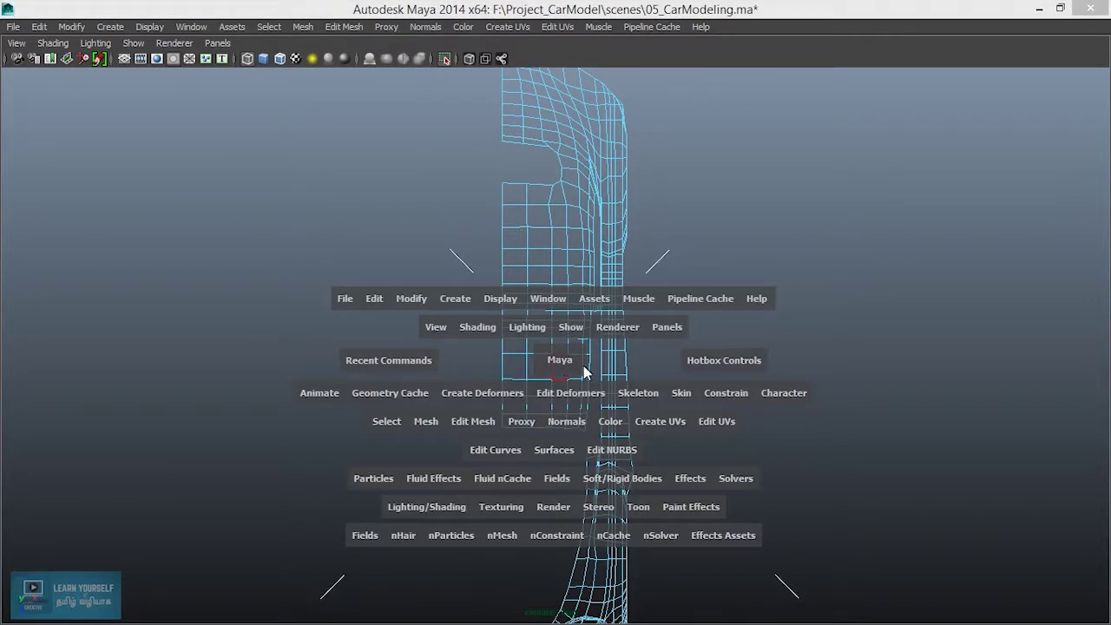
{"action": "left_click", "coordinate": [560, 371]}
{"action": "mouse_move", "coordinate": [558, 359]}
{"action": "left_mouse_down"}
{"action": "mouse_move", "coordinate": [558, 323]}
{"action": "mouse_move", "coordinate": [443, 344]}
{"action": "mouse_move", "coordinate": [528, 298]}
{"action": "mouse_move", "coordinate": [543, 246]}
{"action": "left_mouse_up"}
{"action": "left_click", "coordinate": [558, 325]}
{"action": "right_click_drag", "start_coordinate": [514, 265], "coordinate": [742, 325], "text": "alt"}
{"action": "left_click_drag", "start_coordinate": [742, 326], "coordinate": [426, 324], "text": "alt"}
{"action": "left_click_drag", "start_coordinate": [497, 321], "coordinate": [538, 319], "text": "alt"}
{"action": "middle_click_drag", "start_coordinate": [538, 319], "coordinate": [347, 412], "text": "alt"}
{"action": "right_click_drag", "start_coordinate": [346, 412], "coordinate": [496, 349], "text": "alt"}
{"action": "left_click_drag", "start_coordinate": [495, 350], "coordinate": [501, 374], "text": "alt"}
{"action": "middle_click_drag", "start_coordinate": [501, 374], "coordinate": [524, 424], "text": "alt"}
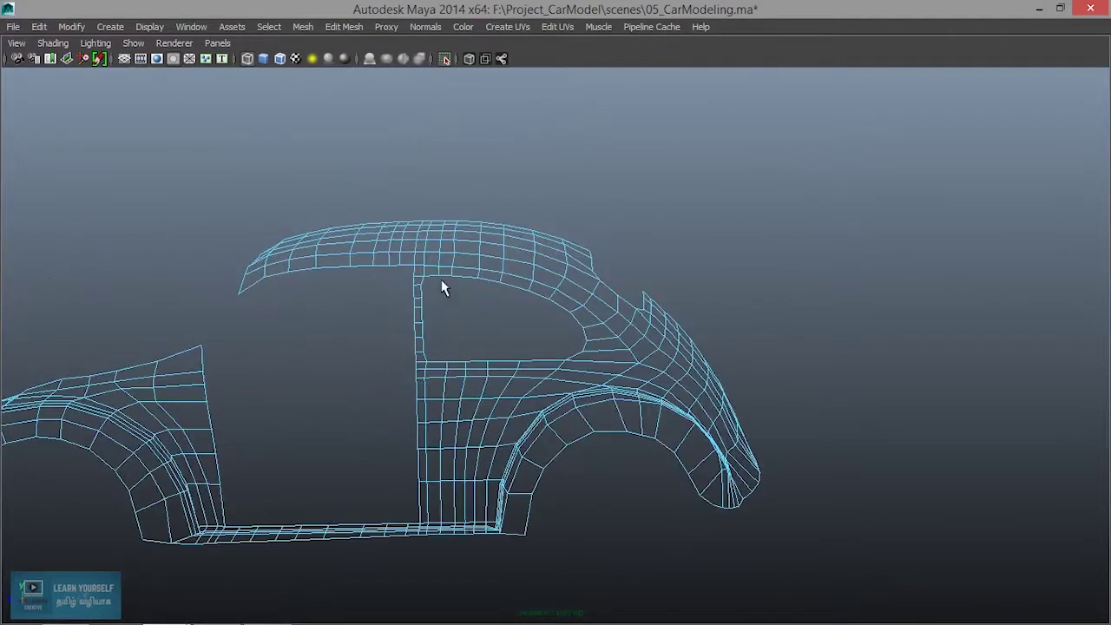
Select the faces of the rear side panel, from the rear window surround down to the sill and wheel arch
{"action": "left_click", "coordinate": [418, 271]}
{"action": "double_click", "coordinate": [627, 356], "text": "shift"}
{"action": "double_click", "coordinate": [495, 513], "text": "shift"}
{"action": "double_click", "coordinate": [425, 519], "text": "shift"}
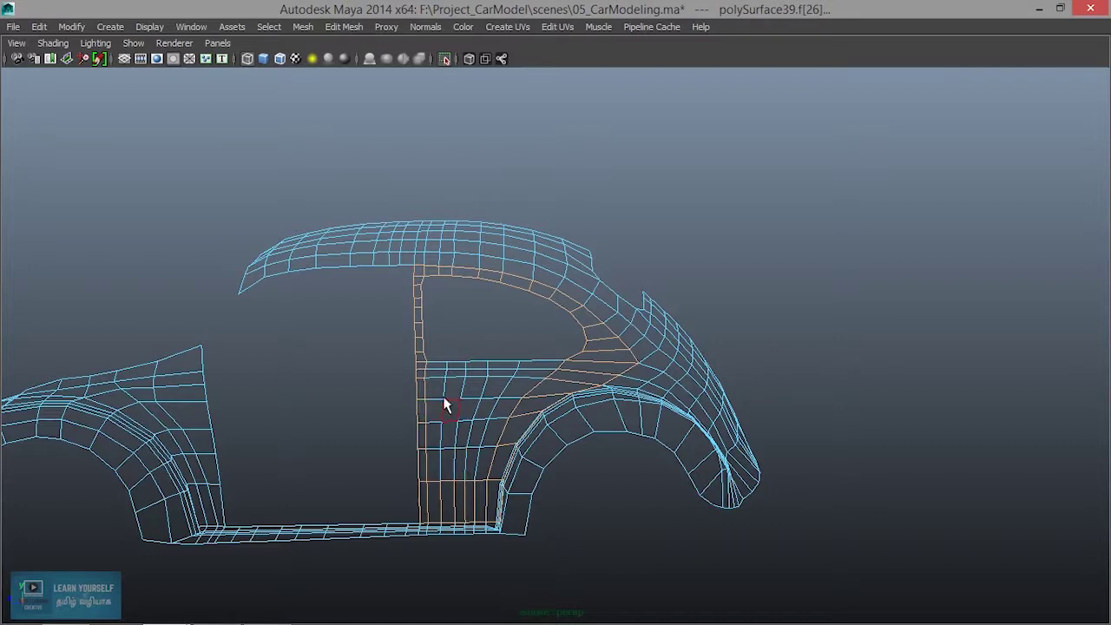
{"action": "left_click_drag", "start_coordinate": [478, 455], "coordinate": [491, 473], "text": "shift"}
{"action": "left_click_drag", "start_coordinate": [509, 349], "coordinate": [550, 391], "text": "shift"}
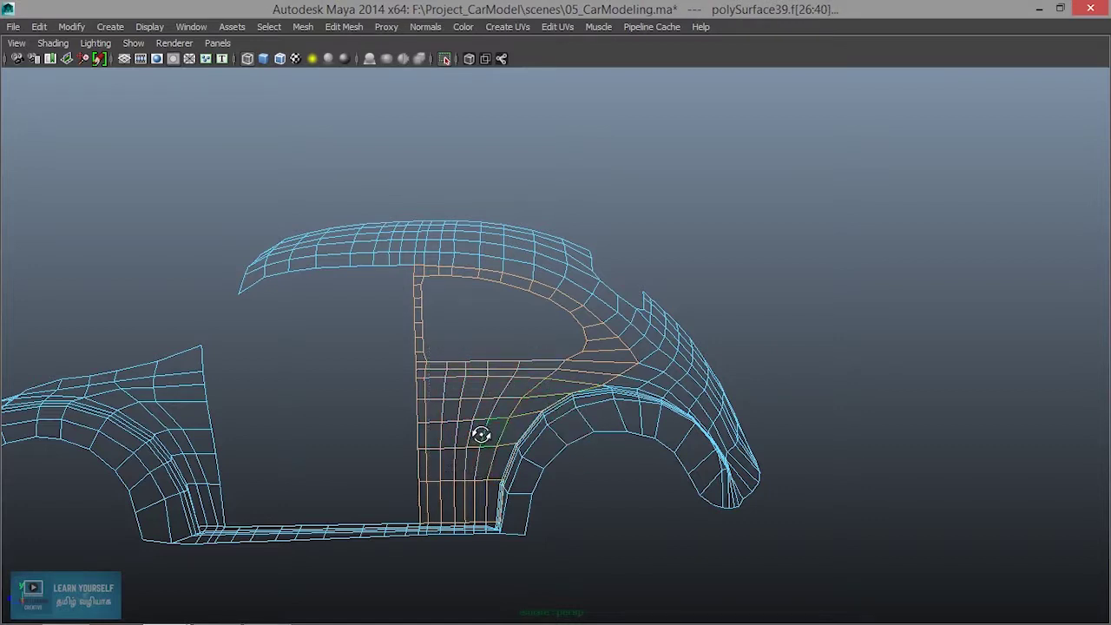
Extract the selected rear side panel faces from the body mesh
{"action": "left_click_drag", "start_coordinate": [480, 434], "coordinate": [525, 439], "text": "alt"}
{"action": "right_click_drag", "start_coordinate": [526, 438], "coordinate": [664, 449], "text": "alt"}
{"action": "middle_click_drag", "start_coordinate": [664, 448], "coordinate": [712, 361], "text": "alt"}
{"action": "left_click_drag", "start_coordinate": [639, 398], "coordinate": [587, 404], "text": "alt"}
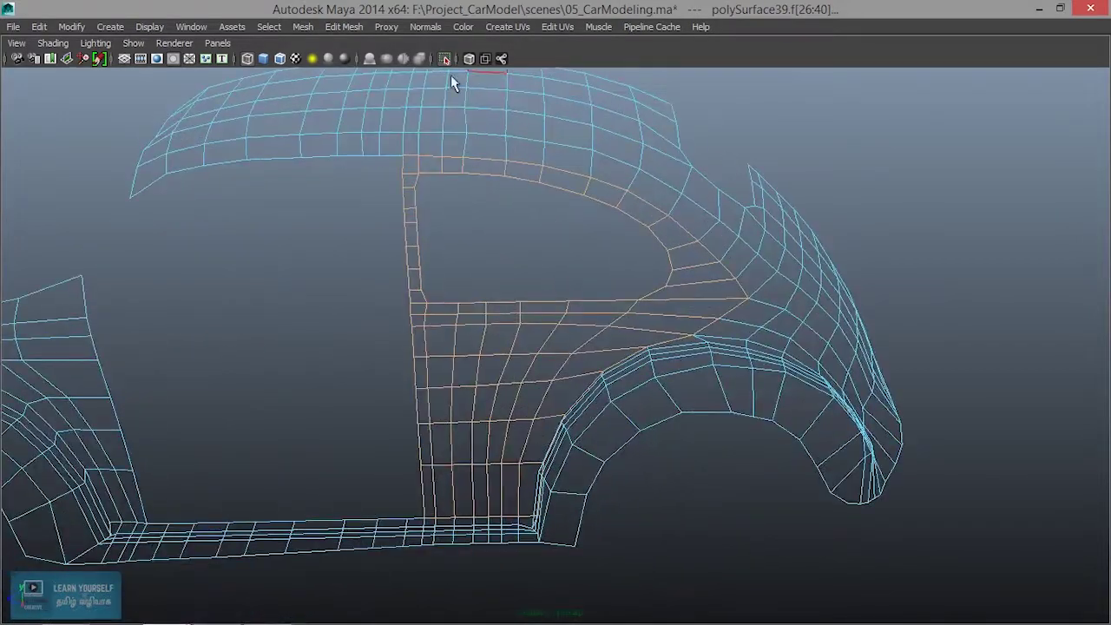
{"action": "middle_click_drag", "start_coordinate": [516, 279], "coordinate": [529, 387], "text": "alt"}
{"action": "right_click_drag", "start_coordinate": [449, 317], "coordinate": [519, 317], "text": "alt"}
{"action": "left_click_drag", "start_coordinate": [519, 317], "coordinate": [599, 318], "text": "alt"}
{"action": "left_click", "coordinate": [296, 22]}
{"action": "left_click", "coordinate": [299, 26]}
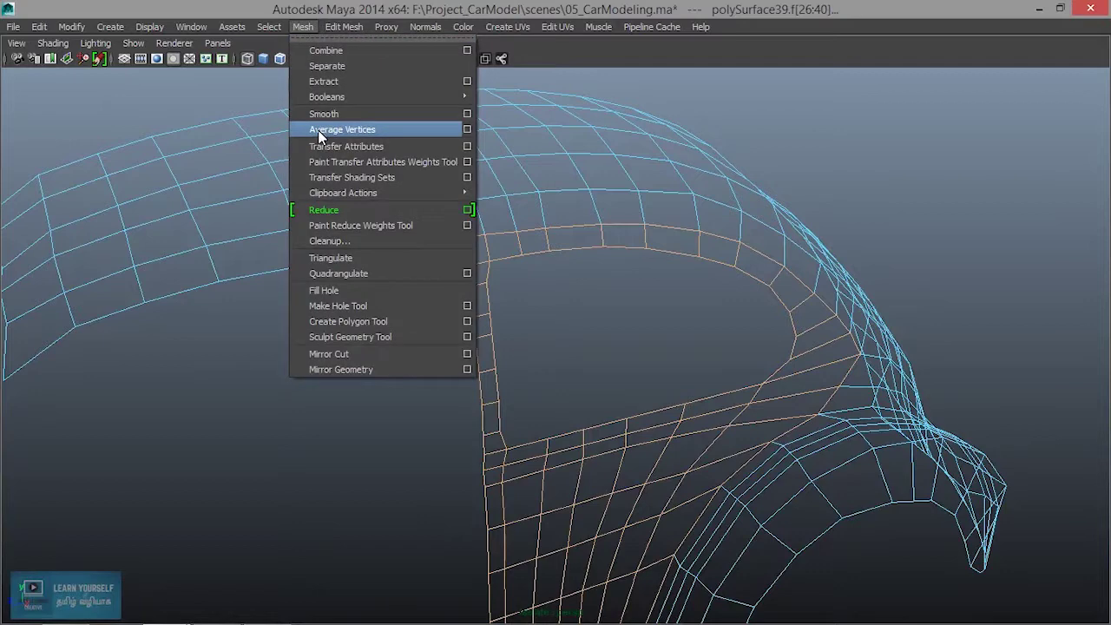
{"action": "left_click", "coordinate": [324, 79]}
Return to object mode, select the remaining body shell and turn on shaded display
{"action": "scroll", "coordinate": [476, 317], "scroll_direction": "down", "scroll_amount": 3}
{"action": "left_click_drag", "start_coordinate": [477, 320], "coordinate": [550, 361], "text": "alt"}
{"action": "middle_click_drag", "start_coordinate": [550, 360], "coordinate": [456, 293], "text": "alt"}
{"action": "right_click_drag", "start_coordinate": [438, 284], "coordinate": [583, 335], "text": "alt"}
{"action": "left_click_drag", "start_coordinate": [531, 319], "coordinate": [438, 341], "text": "alt"}
{"action": "right_click_drag", "start_coordinate": [590, 182], "coordinate": [647, 165]}
{"action": "left_click", "coordinate": [555, 161]}
{"action": "scroll", "coordinate": [567, 208], "scroll_direction": "down", "scroll_amount": 4}
{"action": "left_click_drag", "start_coordinate": [565, 208], "coordinate": [553, 239], "text": "alt"}
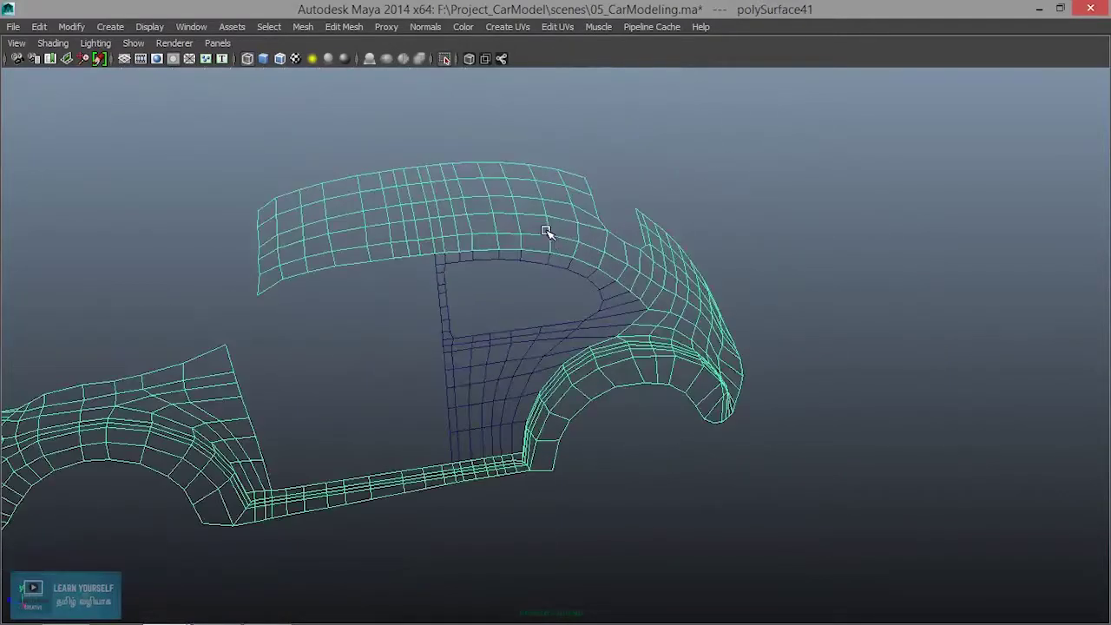
{"action": "key", "text": "5"}
{"action": "mouse_move", "coordinate": [526, 304]}
{"action": "left_mouse_down", "text": "alt"}
{"action": "mouse_move", "coordinate": [503, 265]}
{"action": "mouse_move", "coordinate": [507, 311]}
{"action": "left_mouse_up", "text": "alt"}
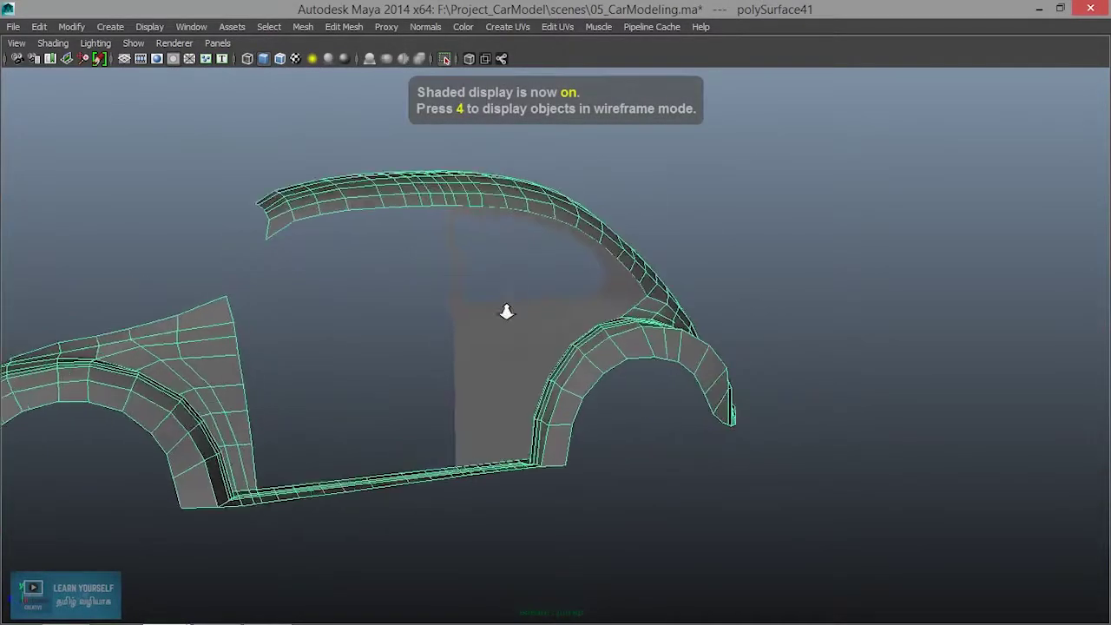
{"action": "right_click_drag", "start_coordinate": [506, 312], "coordinate": [704, 416], "text": "alt"}
{"action": "middle_click_drag", "start_coordinate": [703, 417], "coordinate": [715, 424], "text": "alt"}
Select the extracted rear side panel and extrude it inward with a local Z translation of about -0.217
{"action": "left_click", "coordinate": [524, 356]}
{"action": "left_click", "coordinate": [602, 472]}
{"action": "left_click_drag", "start_coordinate": [489, 389], "coordinate": [556, 422], "text": "alt"}
{"action": "left_click", "coordinate": [604, 443]}
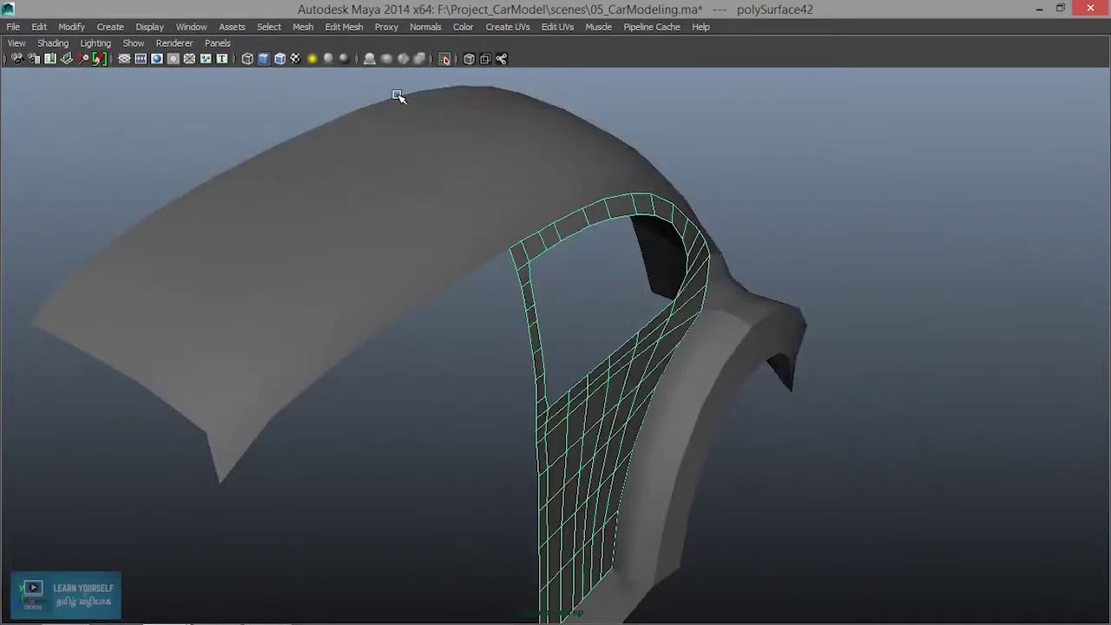
{"action": "left_click", "coordinate": [334, 28]}
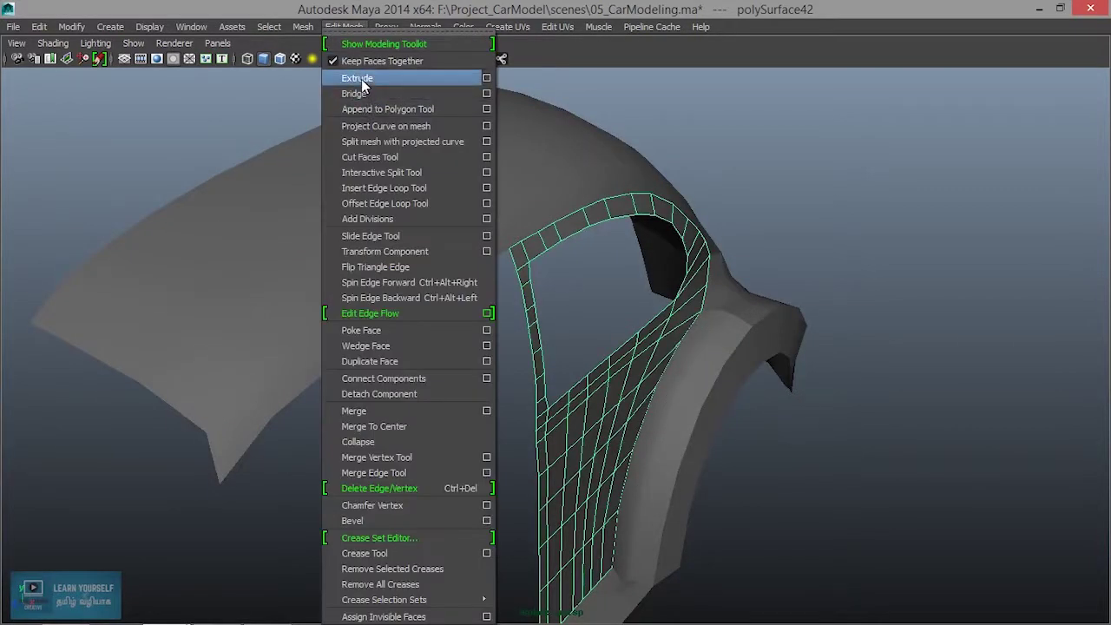
{"action": "left_click", "coordinate": [361, 81]}
{"action": "right_click_drag", "start_coordinate": [597, 412], "coordinate": [717, 510], "text": "alt"}
{"action": "middle_click_drag", "start_coordinate": [718, 511], "coordinate": [672, 472], "text": "alt"}
{"action": "right_click_drag", "start_coordinate": [671, 471], "coordinate": [694, 479], "text": "alt"}
{"action": "left_click_drag", "start_coordinate": [600, 529], "coordinate": [587, 525]}
Leave the extrusion for object mode and turn off isolation to show the whole car
{"action": "scroll", "coordinate": [587, 526], "scroll_direction": "down", "scroll_amount": 5}
{"action": "left_click_drag", "start_coordinate": [657, 460], "coordinate": [550, 466], "text": "alt"}
{"action": "right_click_drag", "start_coordinate": [553, 461], "coordinate": [635, 439], "text": "alt"}
{"action": "right_click", "coordinate": [562, 226]}
{"action": "right_click_drag", "start_coordinate": [563, 225], "coordinate": [647, 204]}
{"action": "scroll", "coordinate": [552, 339], "scroll_direction": "down", "scroll_amount": 5}
{"action": "left_click_drag", "start_coordinate": [552, 341], "coordinate": [654, 380], "text": "alt"}
{"action": "scroll", "coordinate": [654, 380], "scroll_direction": "up", "scroll_amount": 5}
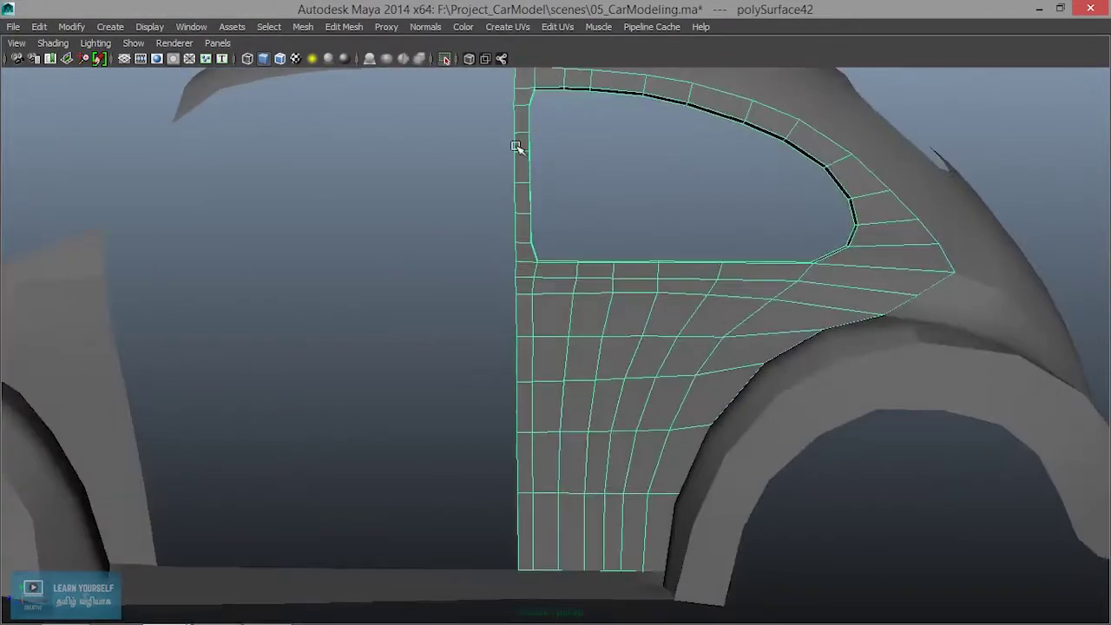
{"action": "left_click", "coordinate": [441, 62]}
Select the door and copy the Local Translate Z value of its polyExtrudeFace22 input
{"action": "left_click_drag", "start_coordinate": [503, 283], "coordinate": [568, 293], "text": "alt"}
{"action": "left_click", "coordinate": [605, 437]}
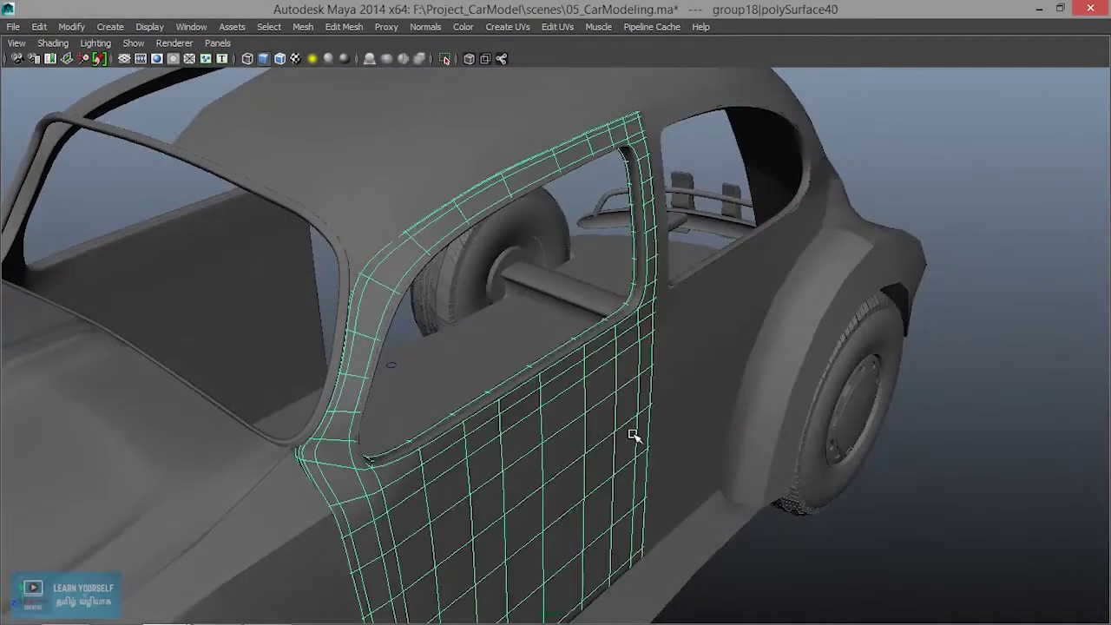
{"action": "left_click_drag", "start_coordinate": [635, 429], "coordinate": [569, 419], "text": "alt"}
{"action": "key", "text": "ctrl+a"}
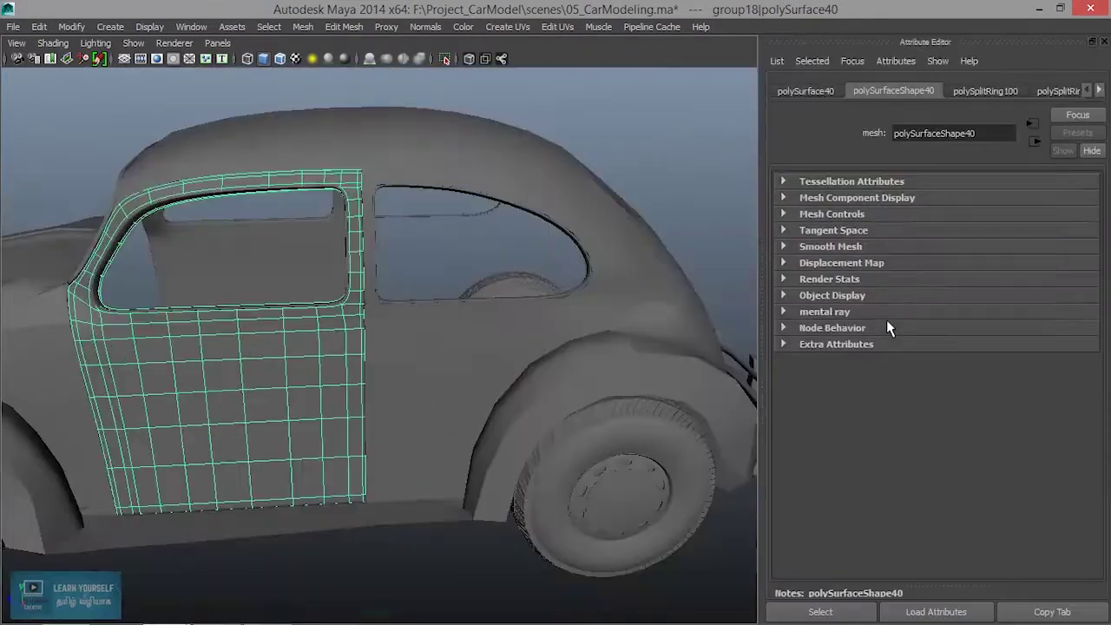
{"action": "key", "text": "ctrl+a"}
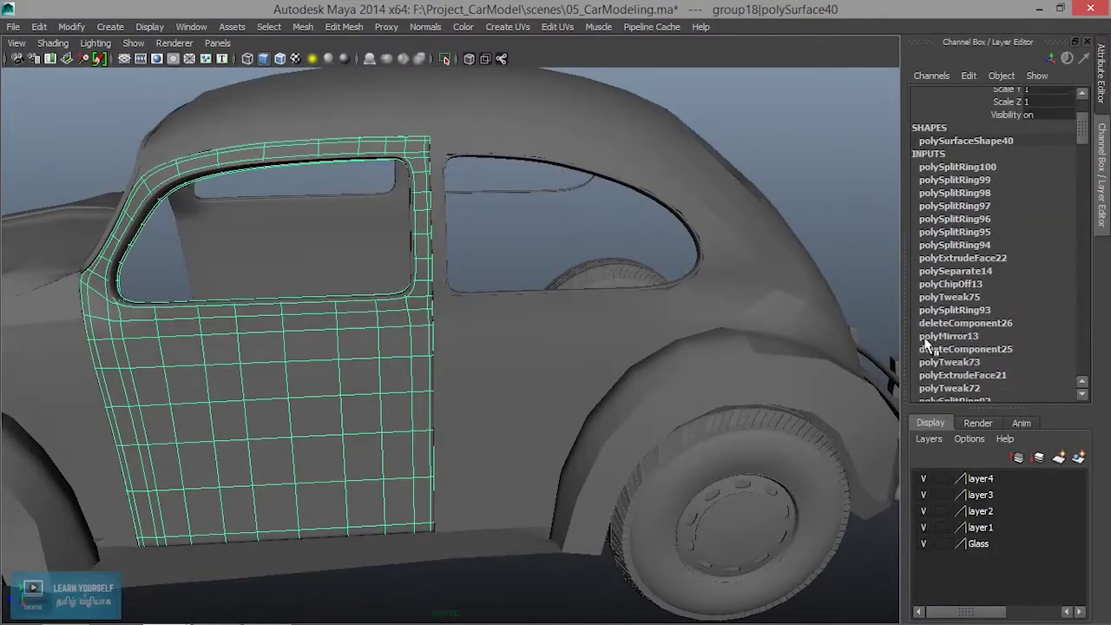
{"action": "left_click", "coordinate": [964, 259]}
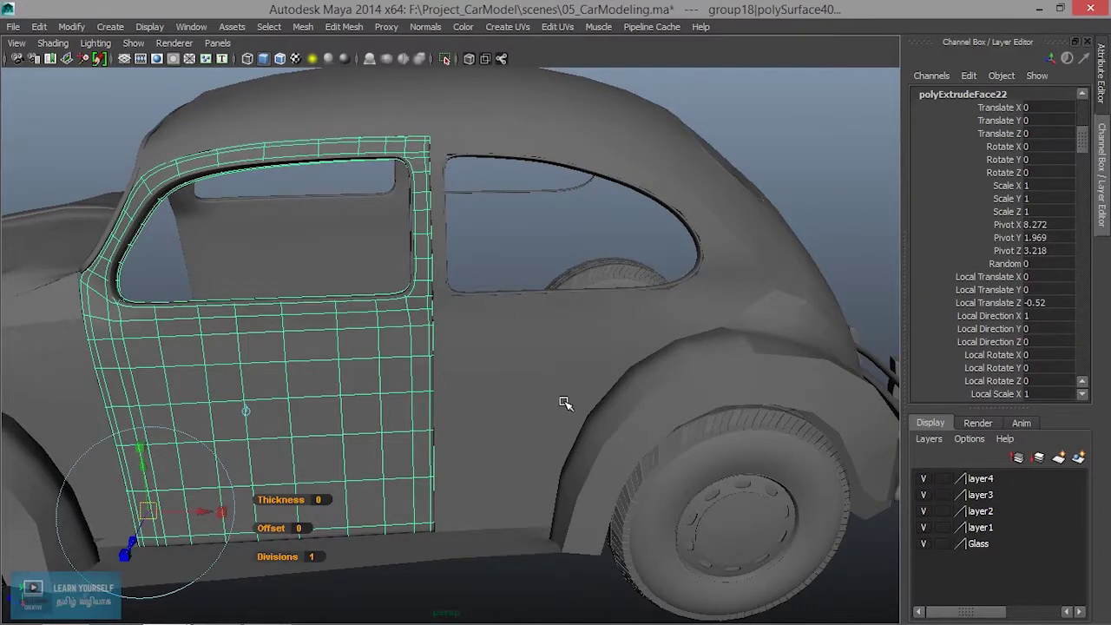
{"action": "double_click", "coordinate": [1035, 302]}
Set Local Translate Z of the rear side panel's polyExtrudeFace23 input to -0.52
{"action": "left_click", "coordinate": [476, 379]}
{"action": "left_click_drag", "start_coordinate": [476, 378], "coordinate": [551, 406], "text": "alt"}
{"action": "scroll", "coordinate": [982, 259], "scroll_direction": "up", "scroll_amount": 1}
{"action": "scroll", "coordinate": [980, 259], "scroll_direction": "up", "scroll_amount": 6}
{"action": "left_click", "coordinate": [988, 277]}
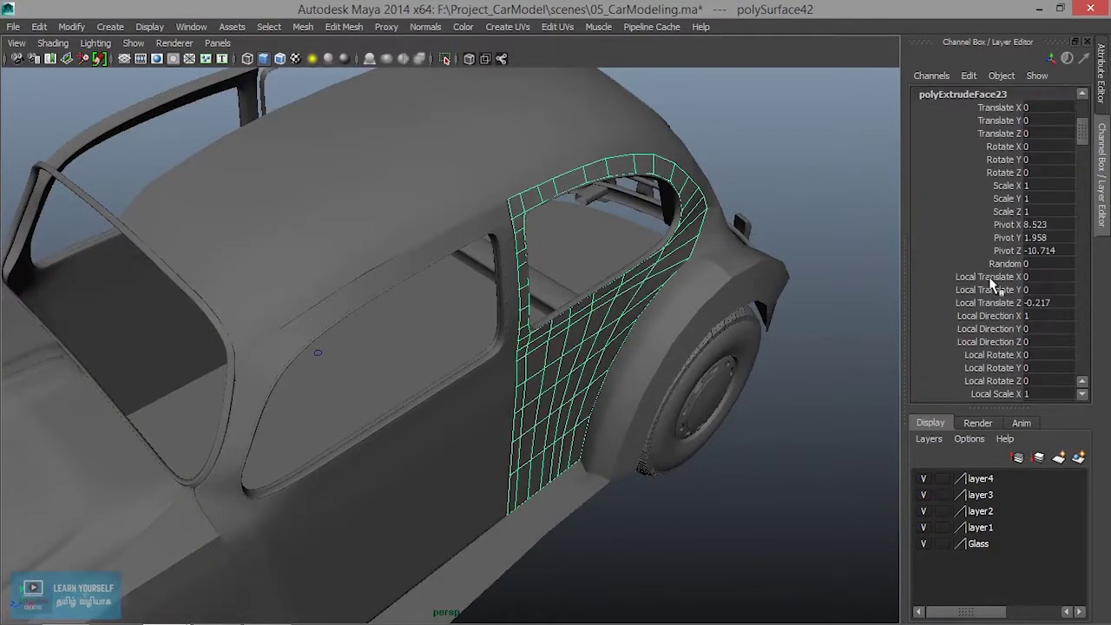
{"action": "scroll", "coordinate": [1008, 306], "scroll_direction": "down", "scroll_amount": 1}
{"action": "double_click", "coordinate": [1053, 267]}
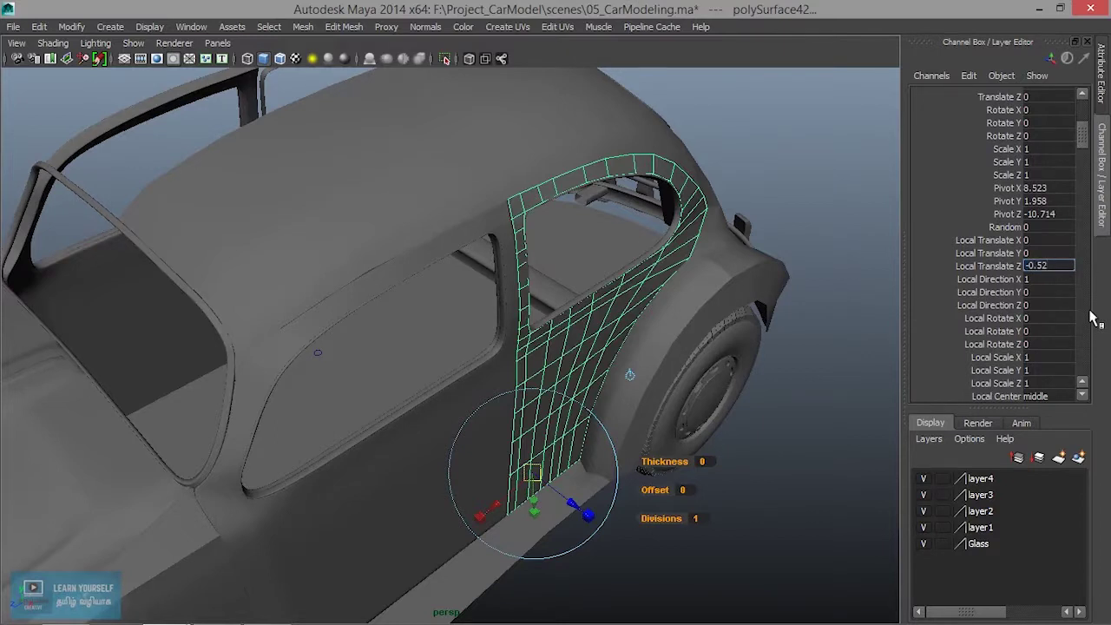
{"action": "key", "text": "Return"}
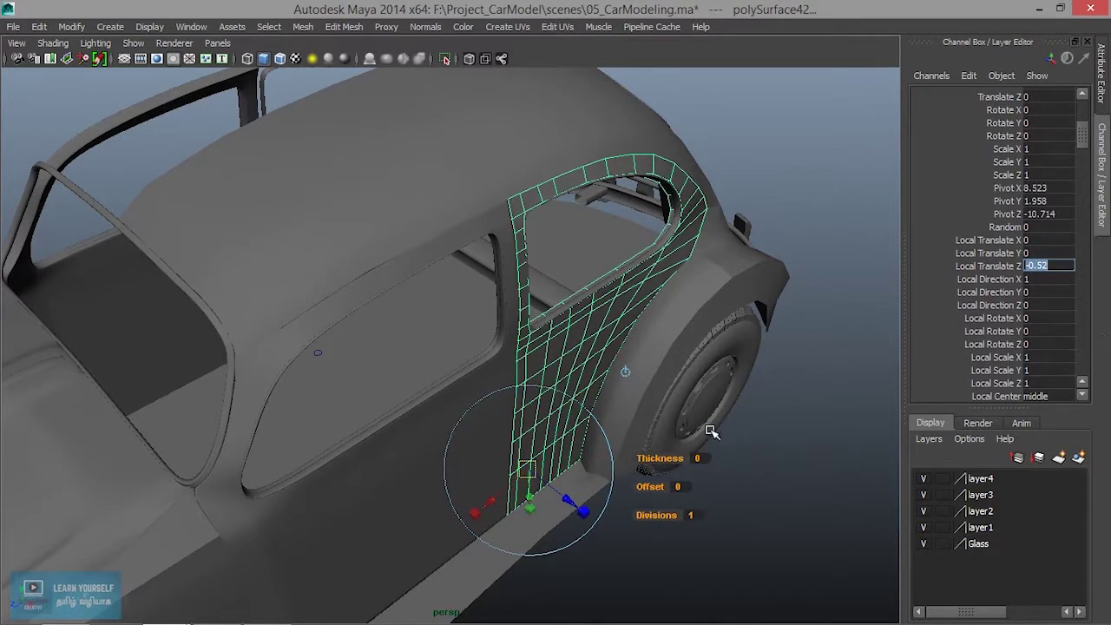
Isolate the thickened rear side panel and bring its upper window rim into close view
{"action": "right_click_drag", "start_coordinate": [604, 332], "coordinate": [738, 387], "text": "alt"}
{"action": "left_click_drag", "start_coordinate": [739, 387], "coordinate": [676, 358], "text": "alt"}
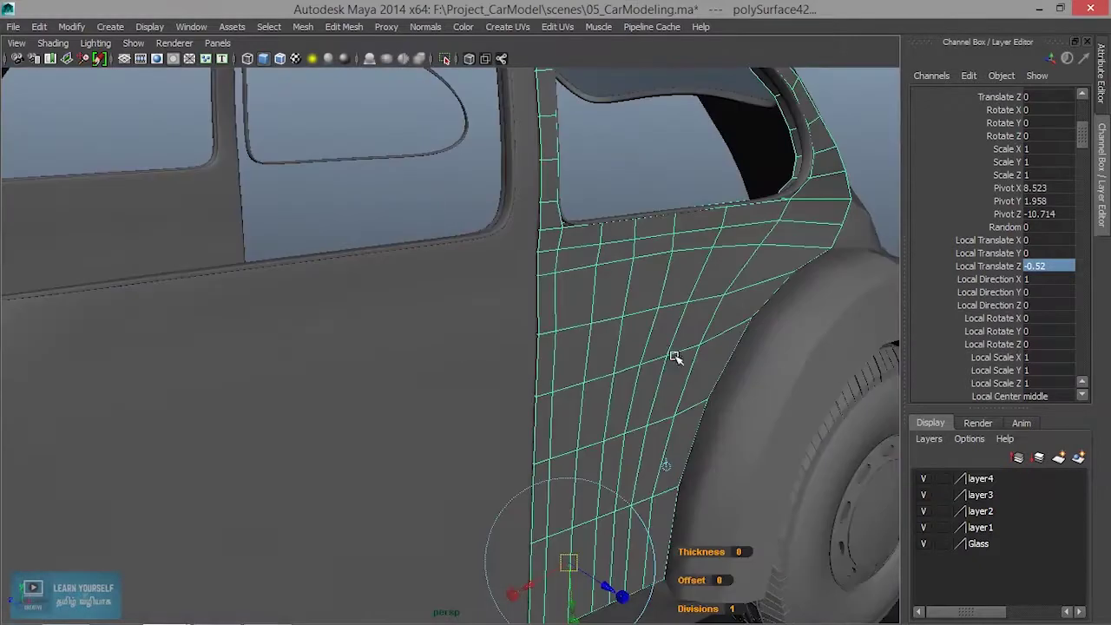
{"action": "middle_click_drag", "start_coordinate": [676, 358], "coordinate": [554, 439], "text": "alt"}
{"action": "left_click", "coordinate": [445, 61]}
{"action": "left_click_drag", "start_coordinate": [441, 276], "coordinate": [469, 310], "text": "alt"}
{"action": "right_click_drag", "start_coordinate": [469, 309], "coordinate": [601, 346], "text": "alt"}
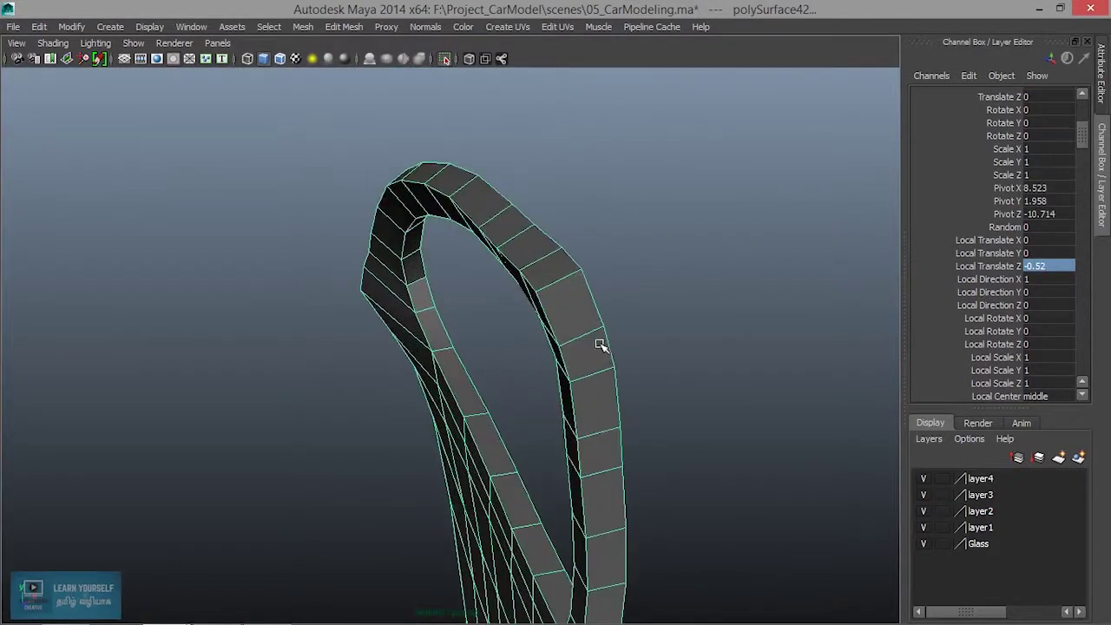
{"action": "left_click_drag", "start_coordinate": [600, 345], "coordinate": [587, 345], "text": "alt"}
Insert supporting edge loops close to both borders of the thickness faces along the panel's outer rim
{"action": "left_click", "coordinate": [303, 26]}
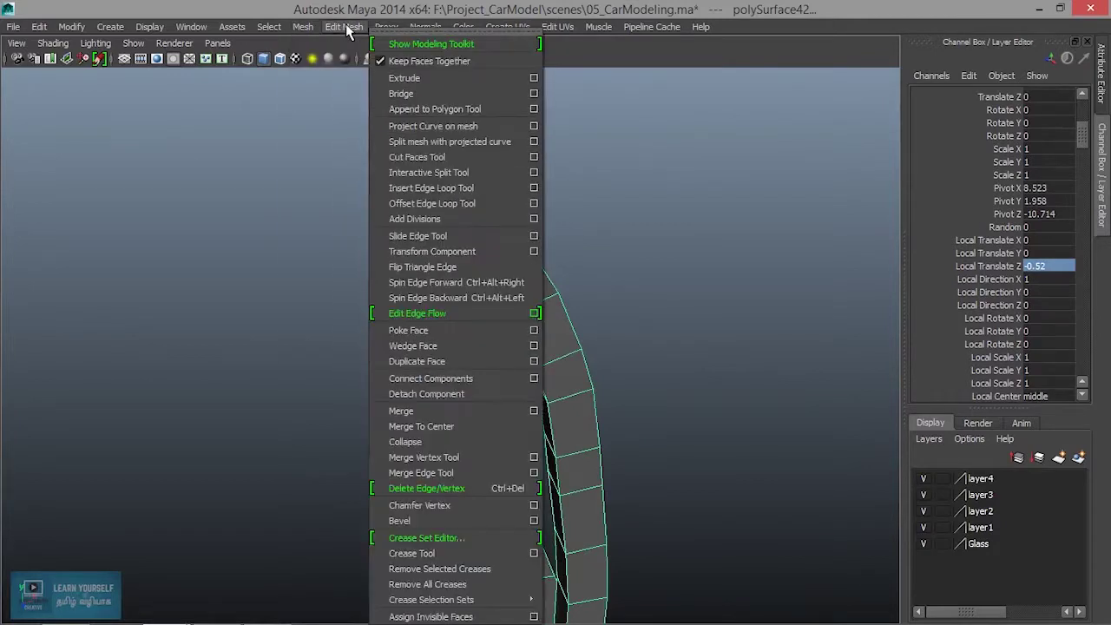
{"action": "left_click", "coordinate": [412, 188]}
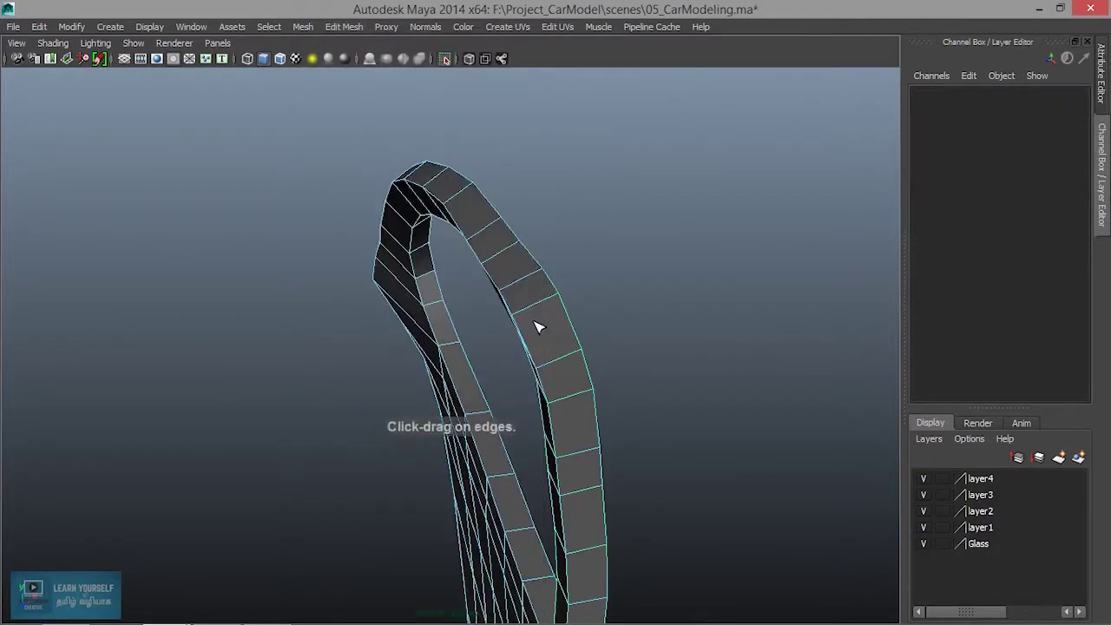
{"action": "mouse_move", "coordinate": [538, 322]}
{"action": "left_mouse_down", "text": "alt"}
{"action": "mouse_move", "coordinate": [578, 335]}
{"action": "mouse_move", "coordinate": [555, 309]}
{"action": "left_mouse_up", "text": "alt"}
{"action": "left_click", "coordinate": [547, 282]}
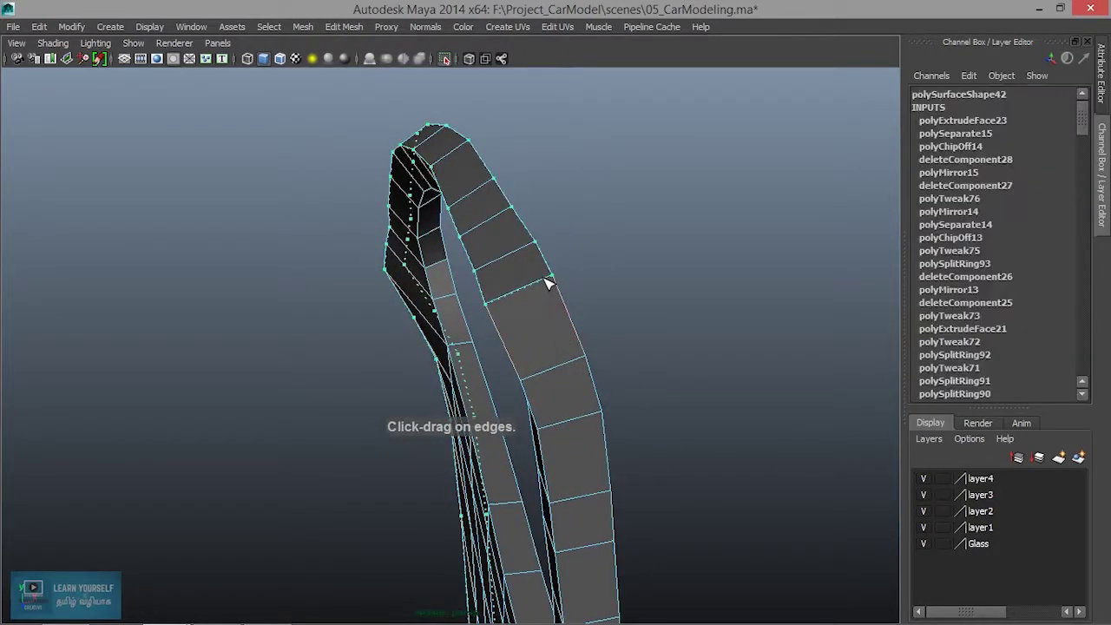
{"action": "key", "text": "ctrl+z"}
{"action": "right_click_drag", "start_coordinate": [573, 375], "coordinate": [660, 403], "text": "alt"}
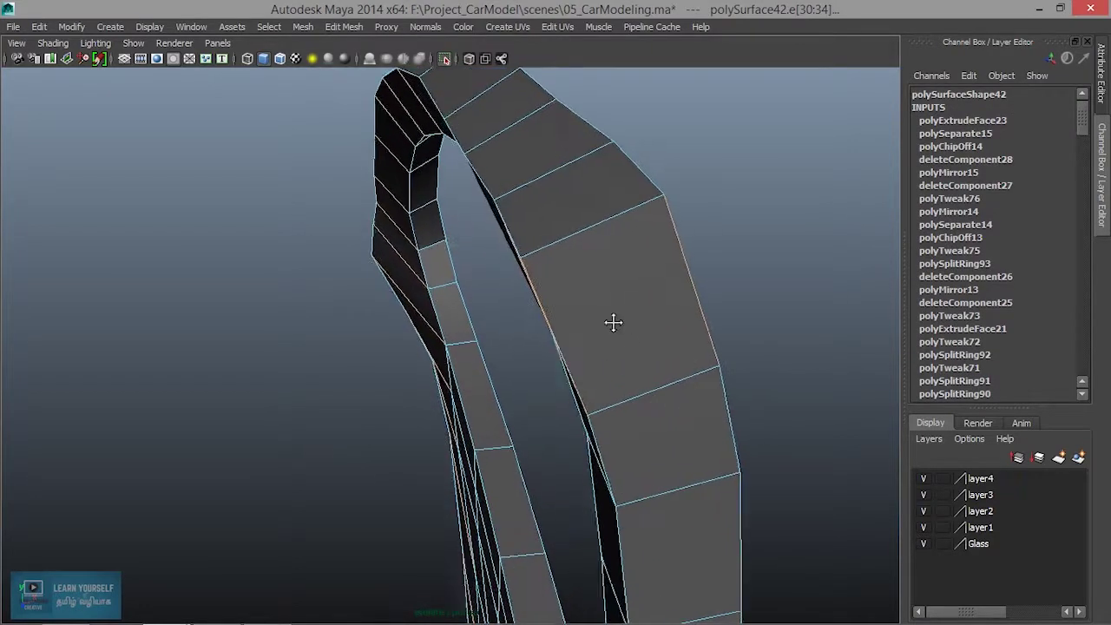
{"action": "middle_click_drag", "start_coordinate": [612, 322], "coordinate": [610, 447], "text": "alt"}
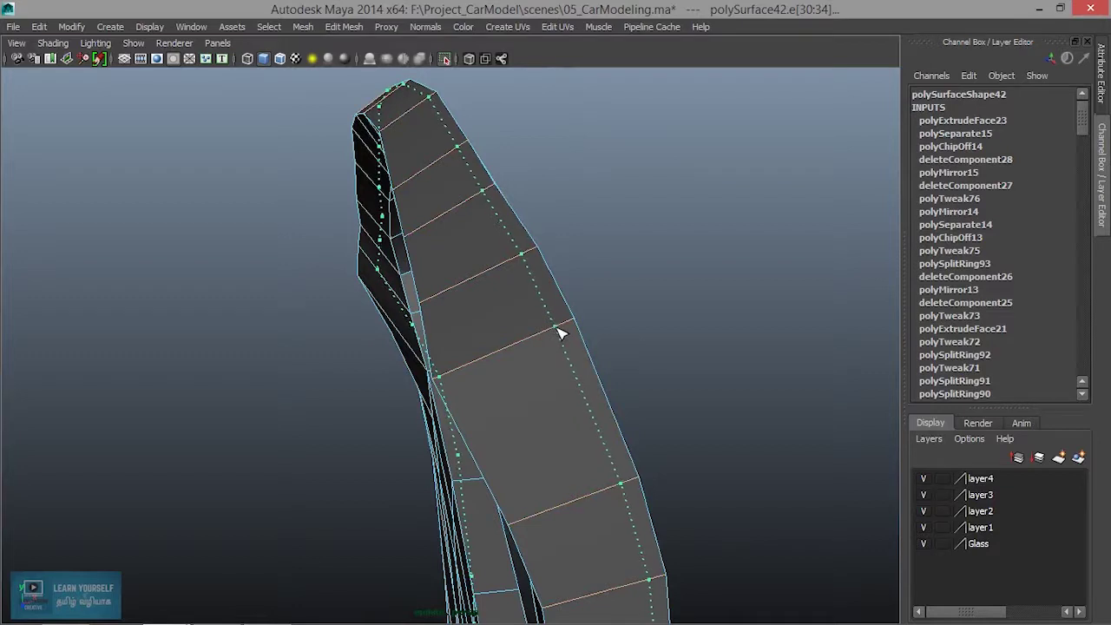
{"action": "left_click_drag", "start_coordinate": [560, 326], "coordinate": [560, 325]}
{"action": "left_click_drag", "start_coordinate": [478, 358], "coordinate": [448, 372]}
Insert two supporting edge loops close to both borders of the window opening's inner thickness faces
{"action": "left_click_drag", "start_coordinate": [577, 379], "coordinate": [486, 329], "text": "alt"}
{"action": "middle_click_drag", "start_coordinate": [486, 330], "coordinate": [729, 278], "text": "alt"}
{"action": "right_click_drag", "start_coordinate": [359, 321], "coordinate": [426, 365], "text": "alt"}
{"action": "left_click_drag", "start_coordinate": [425, 365], "coordinate": [387, 392], "text": "alt"}
{"action": "right_click_drag", "start_coordinate": [387, 392], "coordinate": [625, 432], "text": "alt"}
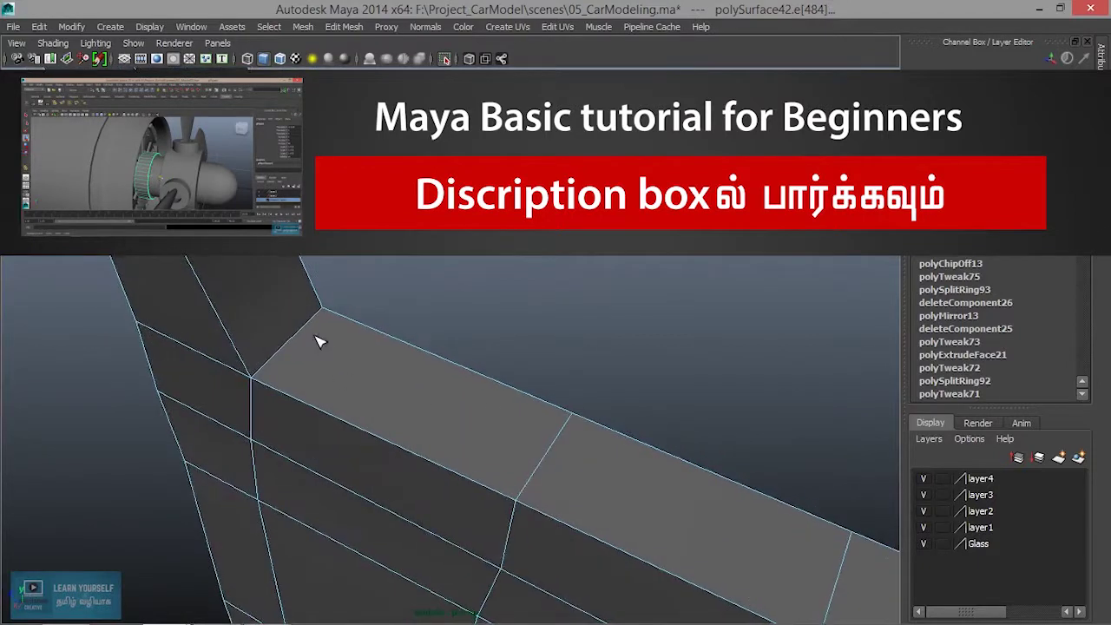
{"action": "left_click_drag", "start_coordinate": [308, 322], "coordinate": [313, 317]}
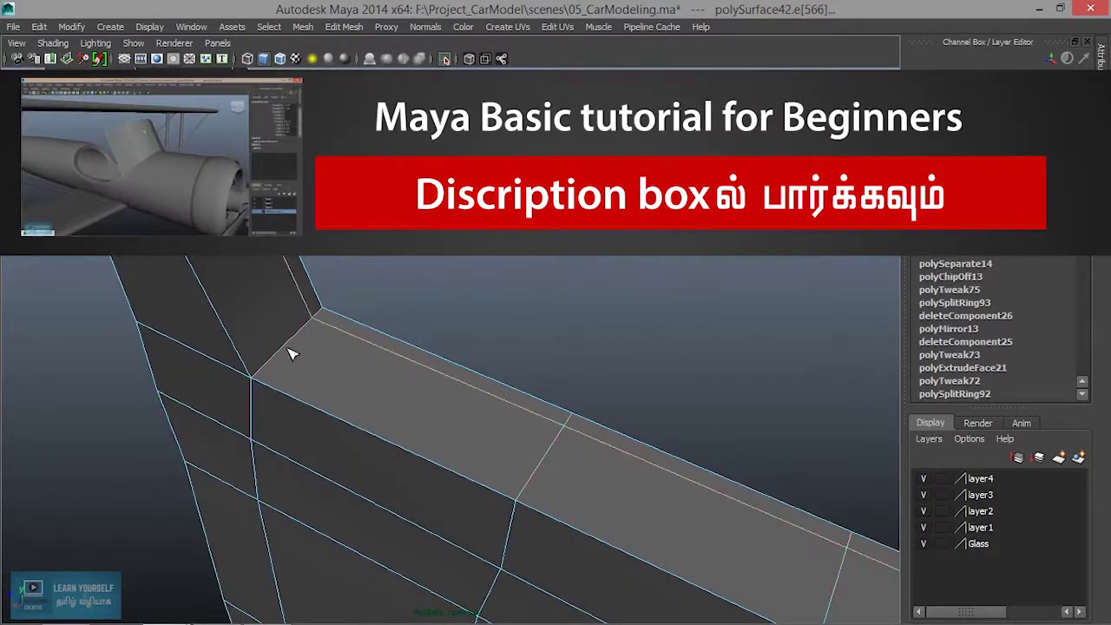
{"action": "left_click_drag", "start_coordinate": [269, 363], "coordinate": [338, 394]}
Preview the panel smoothed and examine the window opening's corners and the frame's upper front corner
{"action": "middle_click_drag", "start_coordinate": [370, 328], "coordinate": [514, 157], "text": "alt"}
{"action": "right_click_drag", "start_coordinate": [514, 157], "coordinate": [483, 297], "text": "alt"}
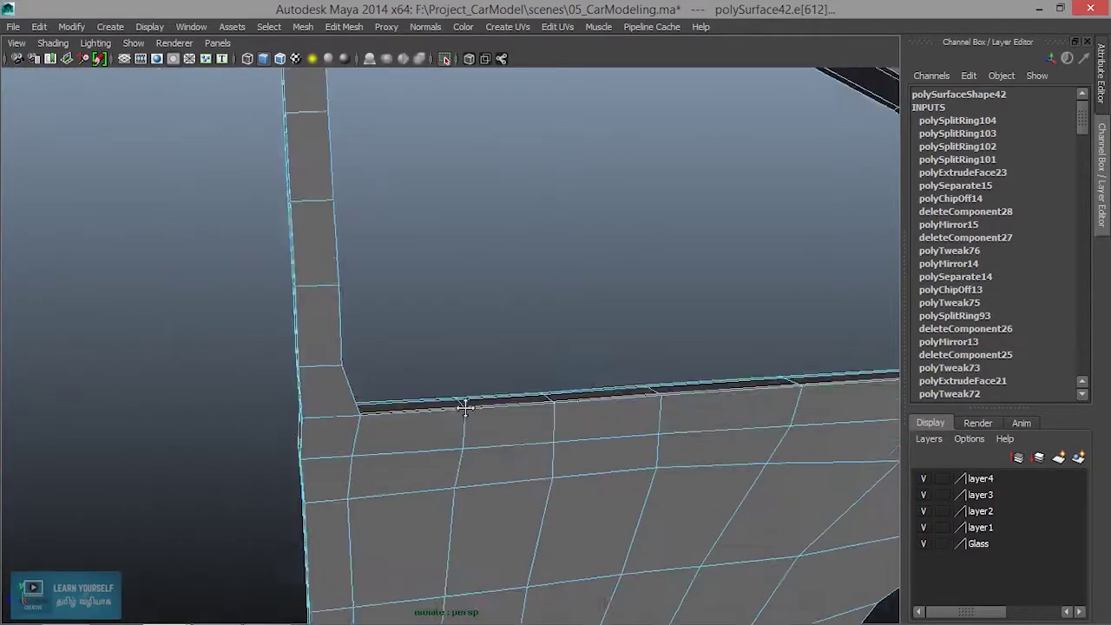
{"action": "middle_click_drag", "start_coordinate": [481, 312], "coordinate": [434, 535], "text": "alt"}
{"action": "middle_click_drag", "start_coordinate": [443, 230], "coordinate": [499, 450], "text": "alt"}
{"action": "key", "text": "e"}
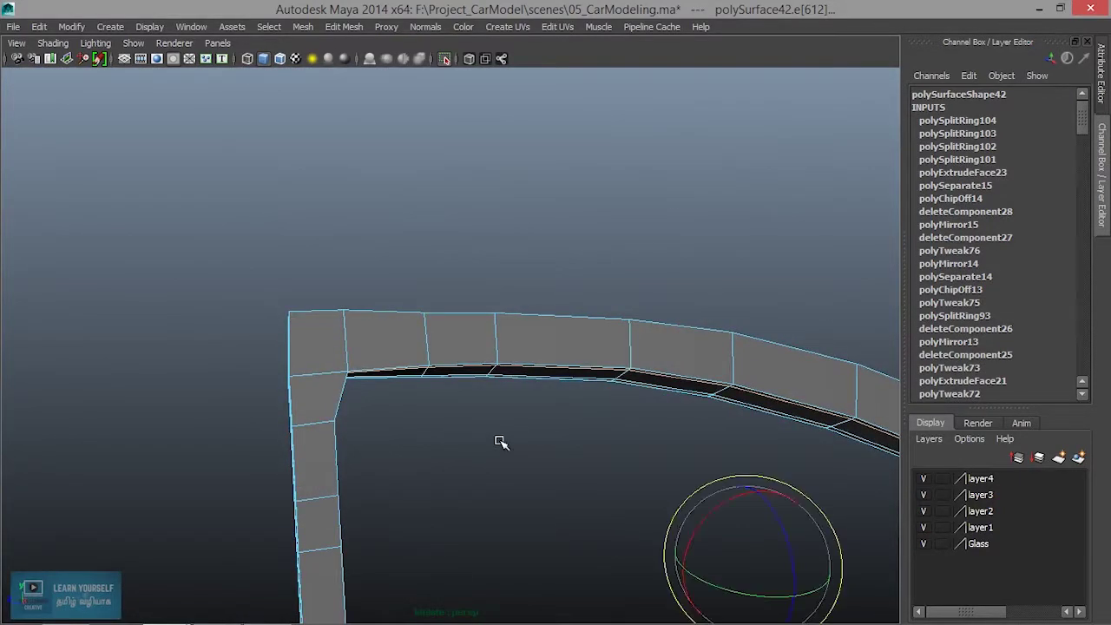
{"action": "scroll", "coordinate": [501, 439], "scroll_direction": "down", "scroll_amount": 3}
{"action": "key", "text": "3"}
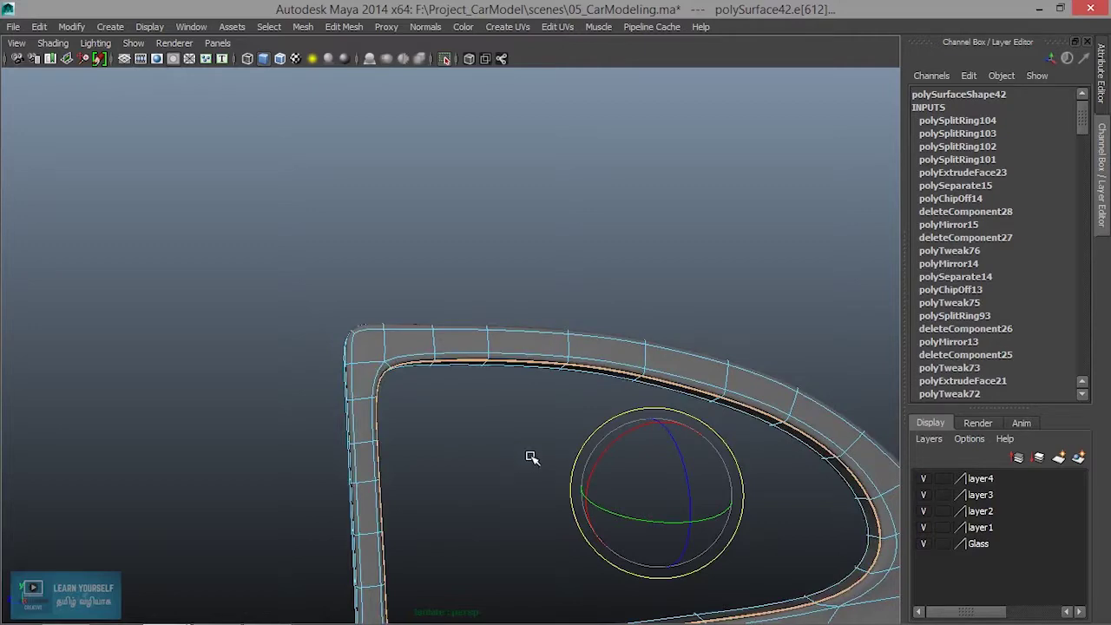
{"action": "middle_click_drag", "start_coordinate": [529, 456], "coordinate": [422, 255], "text": "alt"}
{"action": "left_click_drag", "start_coordinate": [668, 411], "coordinate": [513, 402], "text": "alt"}
{"action": "middle_click_drag", "start_coordinate": [513, 402], "coordinate": [685, 456], "text": "alt"}
{"action": "right_click_drag", "start_coordinate": [490, 298], "coordinate": [657, 347], "text": "alt"}
{"action": "middle_click_drag", "start_coordinate": [657, 347], "coordinate": [698, 486], "text": "alt"}
{"action": "right_click_drag", "start_coordinate": [526, 285], "coordinate": [600, 333], "text": "alt"}
{"action": "middle_click_drag", "start_coordinate": [600, 333], "coordinate": [573, 435], "text": "alt"}
{"action": "key", "text": "1"}
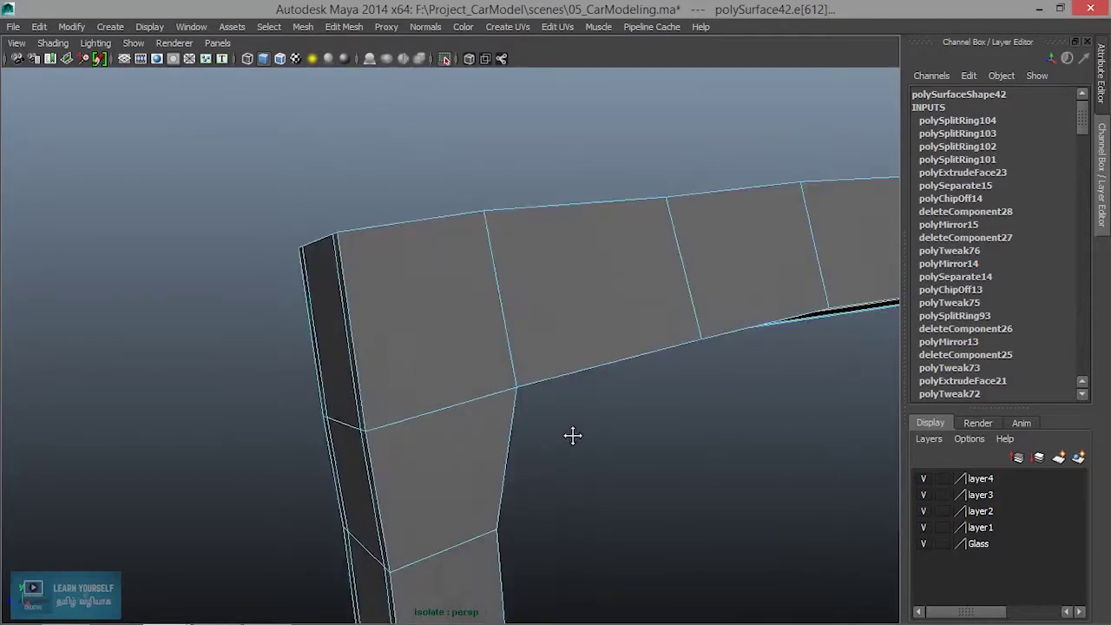
Insert an edge loop close to the upper outer edge of the window frame and display the panel smoothed
{"action": "left_click_drag", "start_coordinate": [510, 357], "coordinate": [461, 358], "text": "alt"}
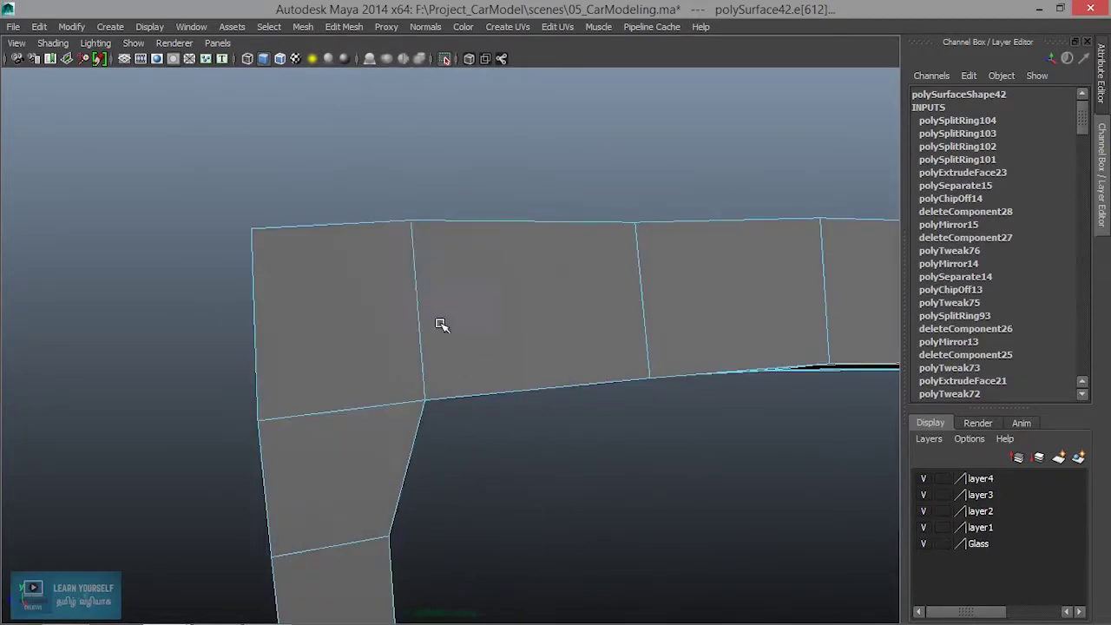
{"action": "left_click", "coordinate": [416, 250]}
{"action": "left_click_drag", "start_coordinate": [417, 254], "coordinate": [415, 246]}
{"action": "scroll", "coordinate": [441, 305], "scroll_direction": "down", "scroll_amount": 5}
{"action": "middle_click_drag", "start_coordinate": [718, 416], "coordinate": [325, 182], "text": "alt"}
{"action": "middle_click_drag", "start_coordinate": [362, 407], "coordinate": [434, 439], "text": "alt"}
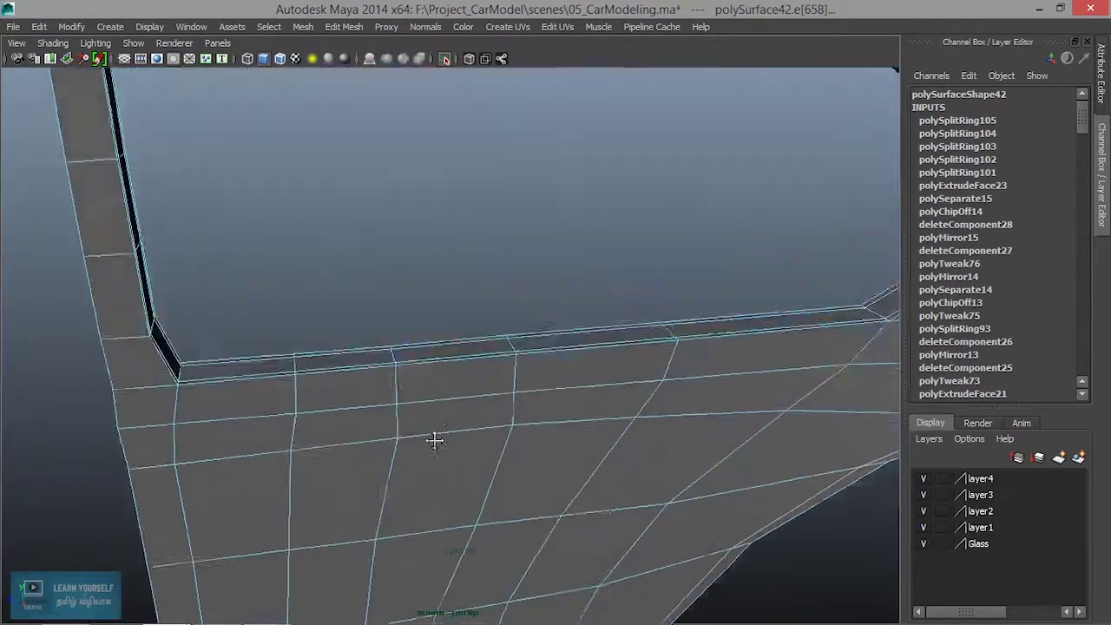
{"action": "middle_click_drag", "start_coordinate": [422, 305], "coordinate": [521, 476], "text": "alt"}
{"action": "key", "text": "2"}
{"action": "scroll", "coordinate": [509, 462], "scroll_direction": "down", "scroll_amount": 2}
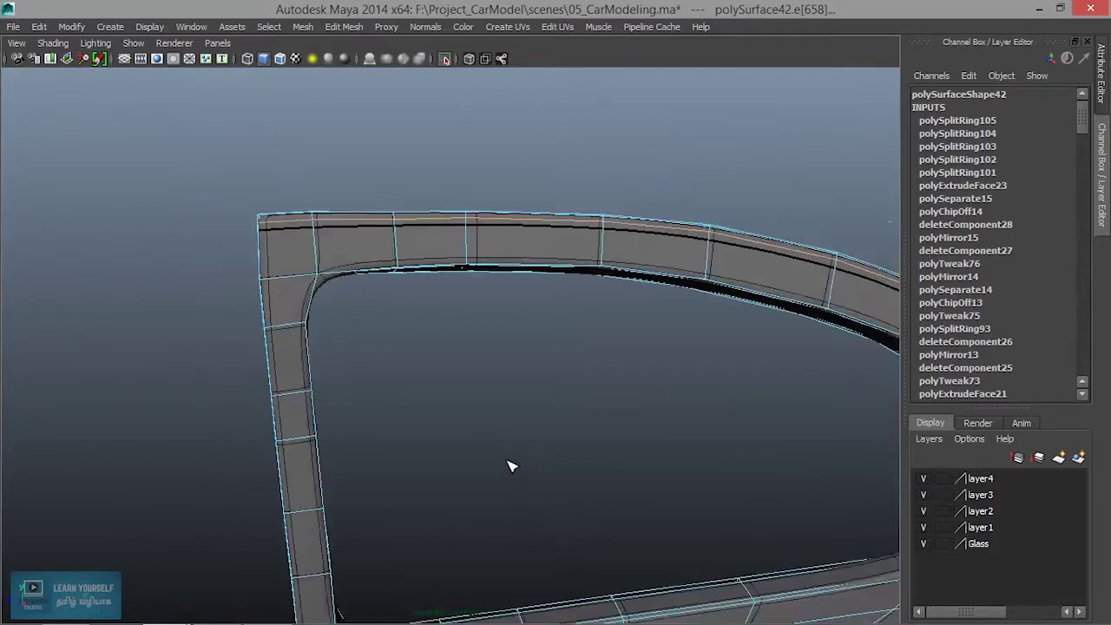
{"action": "key", "text": "3"}
Return the rear side panel to object mode and turn off isolation to show the whole car
{"action": "right_click_drag", "start_coordinate": [480, 231], "coordinate": [519, 215]}
{"action": "left_click", "coordinate": [396, 261]}
{"action": "left_click_drag", "start_coordinate": [315, 351], "coordinate": [265, 290], "text": "alt"}
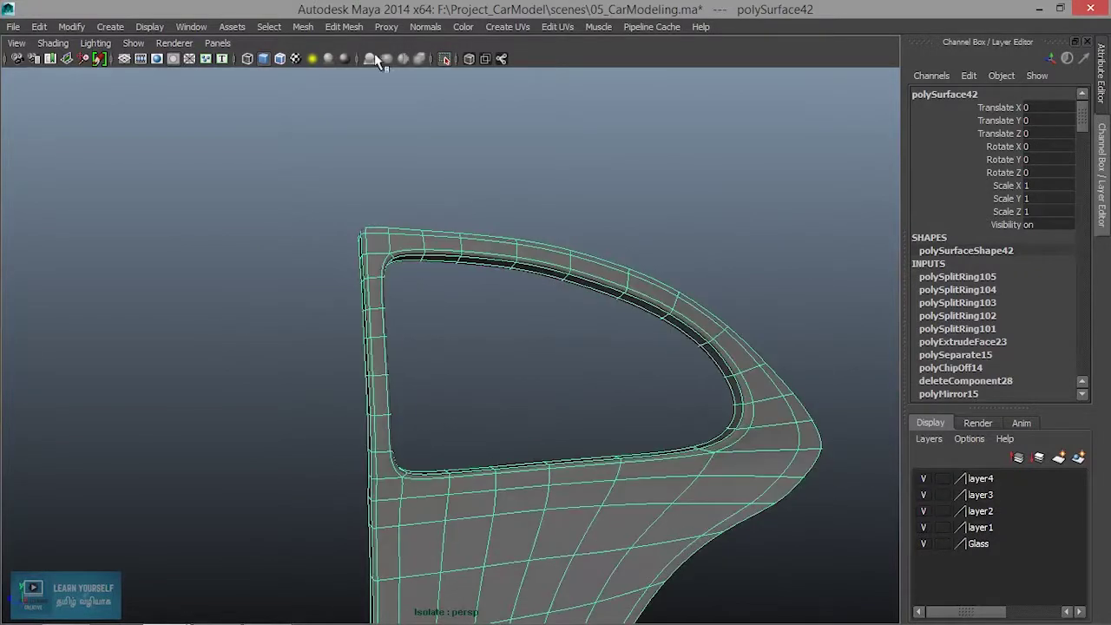
{"action": "left_click", "coordinate": [445, 59]}
{"action": "left_click", "coordinate": [628, 145]}
Insert a supporting edge loop close to the bottom edge of the rear side panel
{"action": "left_click_drag", "start_coordinate": [612, 217], "coordinate": [608, 267], "text": "alt"}
{"action": "middle_click_drag", "start_coordinate": [572, 268], "coordinate": [512, 85], "text": "alt"}
{"action": "middle_click_drag", "start_coordinate": [495, 382], "coordinate": [506, 276], "text": "alt"}
{"action": "left_click", "coordinate": [415, 444]}
{"action": "scroll", "coordinate": [383, 519], "scroll_direction": "up", "scroll_amount": 5}
{"action": "middle_click_drag", "start_coordinate": [369, 478], "coordinate": [384, 296], "text": "alt"}
{"action": "key", "text": "g"}
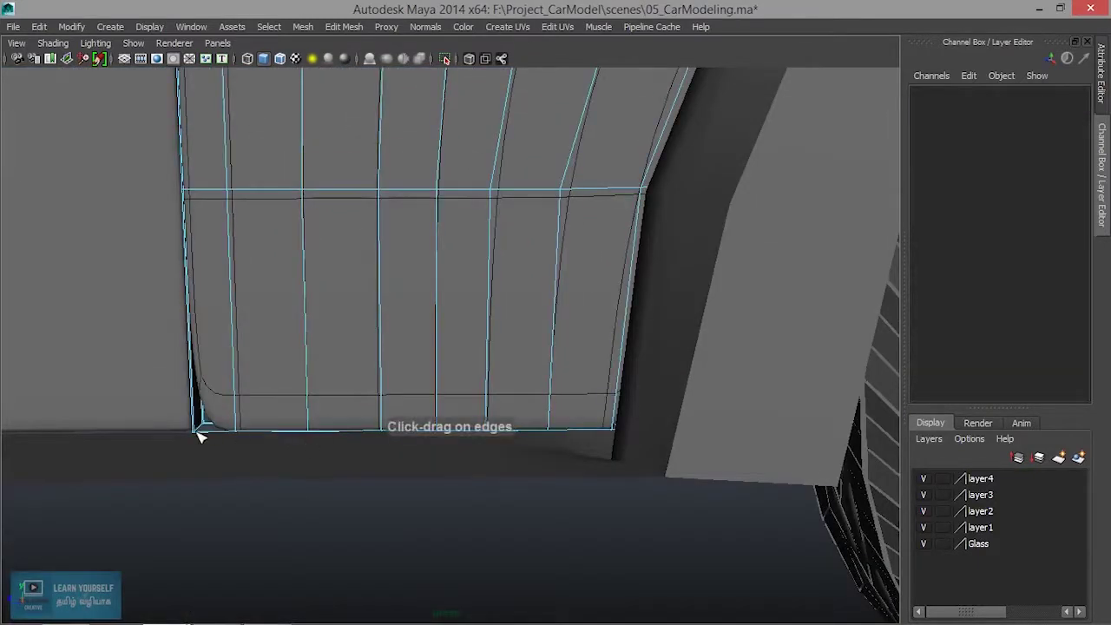
{"action": "left_click_drag", "start_coordinate": [234, 417], "coordinate": [236, 426]}
Try to insert an edge loop at the rear side panel's pointed rear corner and undo it
{"action": "middle_click_drag", "start_coordinate": [375, 389], "coordinate": [390, 583], "text": "alt"}
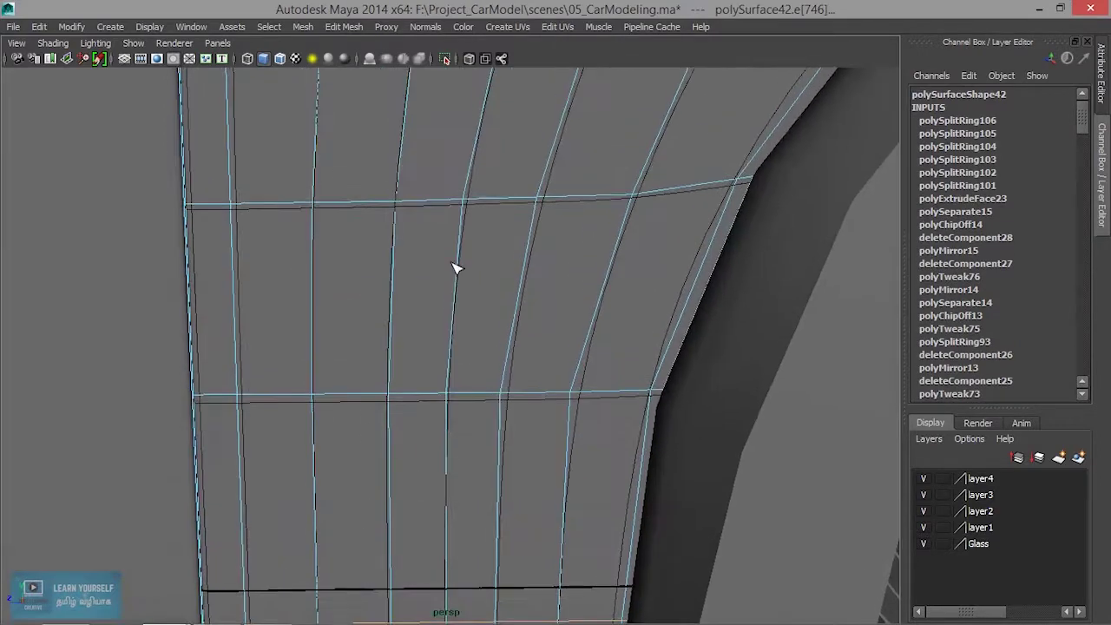
{"action": "left_click_drag", "start_coordinate": [455, 268], "coordinate": [595, 318], "text": "alt"}
{"action": "middle_click_drag", "start_coordinate": [607, 291], "coordinate": [48, 456], "text": "alt"}
{"action": "middle_click_drag", "start_coordinate": [619, 341], "coordinate": [422, 442], "text": "alt"}
{"action": "right_click_drag", "start_coordinate": [538, 451], "coordinate": [807, 486], "text": "alt"}
{"action": "middle_click_drag", "start_coordinate": [708, 367], "coordinate": [532, 414], "text": "alt"}
{"action": "scroll", "coordinate": [533, 414], "scroll_direction": "down", "scroll_amount": 2}
{"action": "right_click_drag", "start_coordinate": [533, 414], "coordinate": [622, 423], "text": "alt"}
{"action": "middle_click_drag", "start_coordinate": [611, 429], "coordinate": [533, 504], "text": "alt"}
{"action": "left_click_drag", "start_coordinate": [558, 458], "coordinate": [522, 467], "text": "alt"}
{"action": "left_click_drag", "start_coordinate": [611, 422], "coordinate": [614, 427]}
{"action": "key", "text": "ctrl+z"}
Display the rear side panel unsmoothed and examine the border edges around its pointed rear corner
{"action": "scroll", "coordinate": [624, 457], "scroll_direction": "up", "scroll_amount": 3}
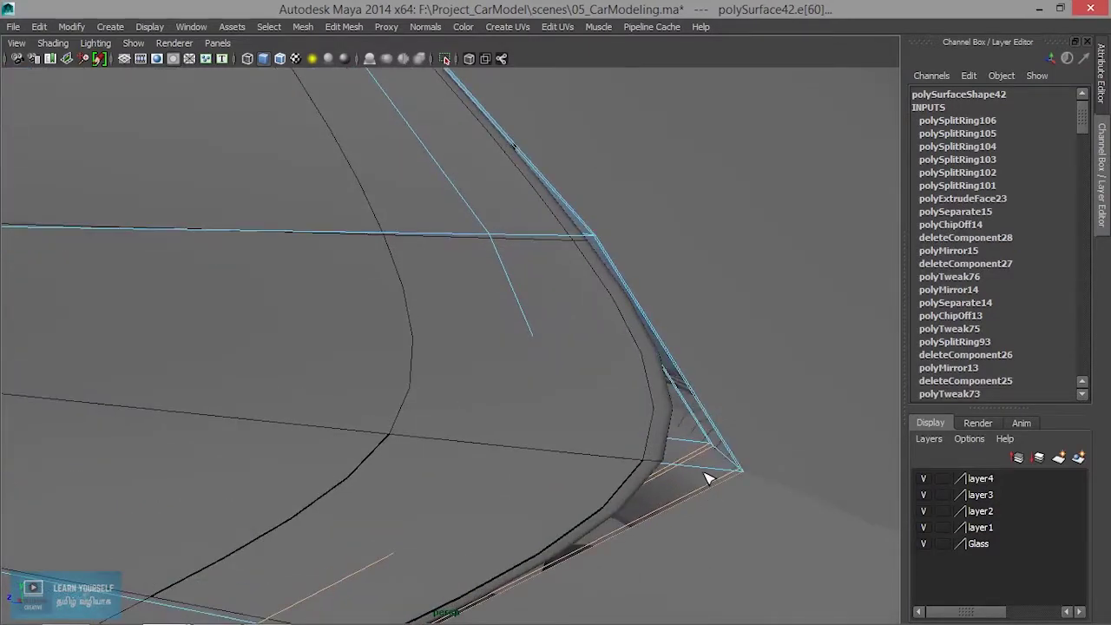
{"action": "key", "text": "1"}
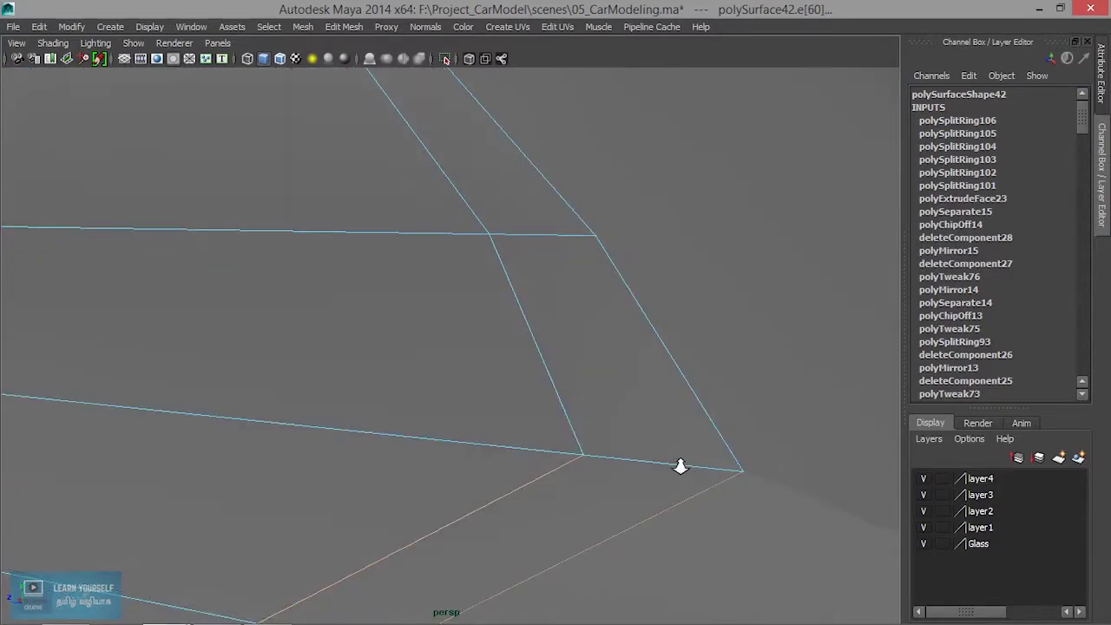
{"action": "scroll", "coordinate": [680, 466], "scroll_direction": "down", "scroll_amount": 6}
{"action": "scroll", "coordinate": [573, 445], "scroll_direction": "up", "scroll_amount": 6}
{"action": "scroll", "coordinate": [614, 461], "scroll_direction": "down", "scroll_amount": 7}
{"action": "left_click_drag", "start_coordinate": [585, 460], "coordinate": [454, 419], "text": "alt"}
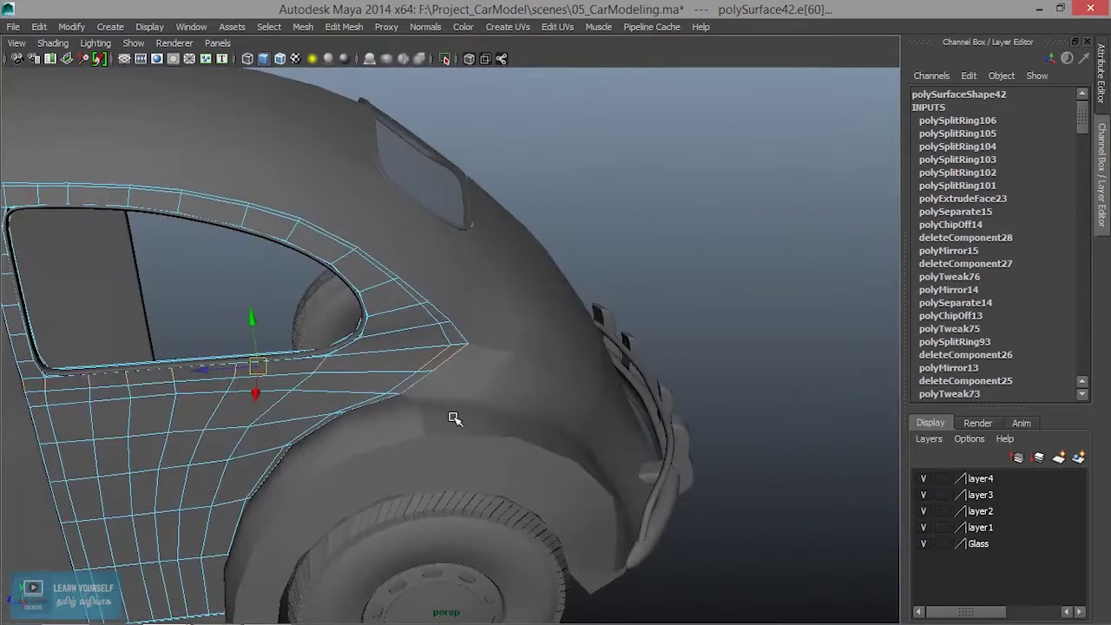
{"action": "scroll", "coordinate": [526, 371], "scroll_direction": "up", "scroll_amount": 3}
{"action": "middle_click_drag", "start_coordinate": [512, 351], "coordinate": [606, 367], "text": "alt"}
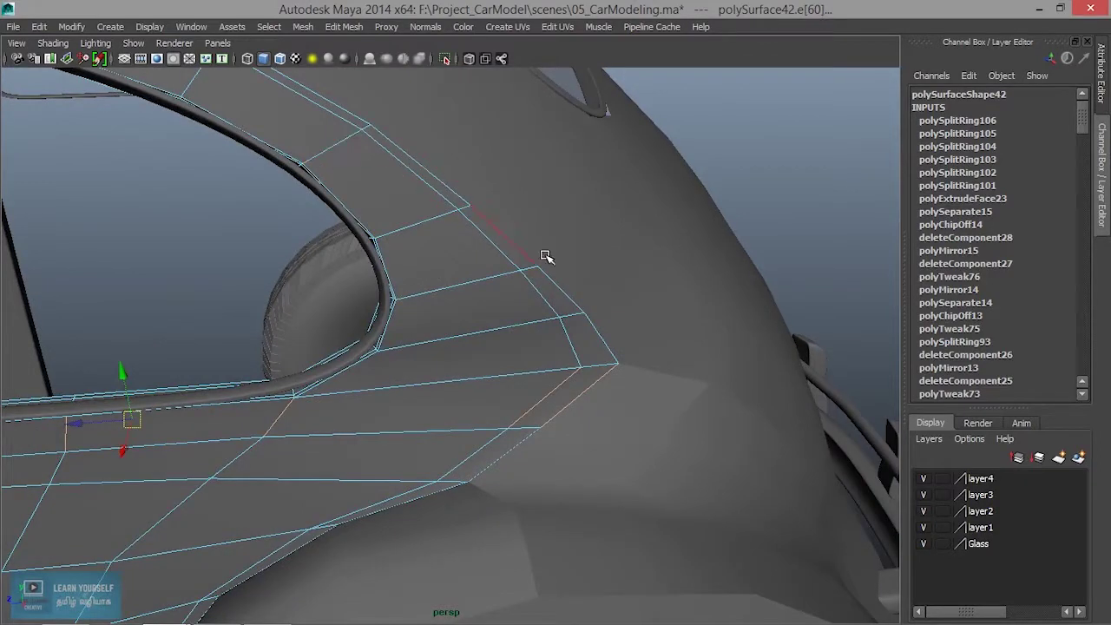
{"action": "scroll", "coordinate": [602, 395], "scroll_direction": "up", "scroll_amount": 3}
{"action": "middle_click_drag", "start_coordinate": [766, 382], "coordinate": [623, 373], "text": "alt"}
Move the inner border edges around the panel's rear corner closer to its outline
{"action": "right_click_drag", "start_coordinate": [587, 254], "coordinate": [579, 223]}
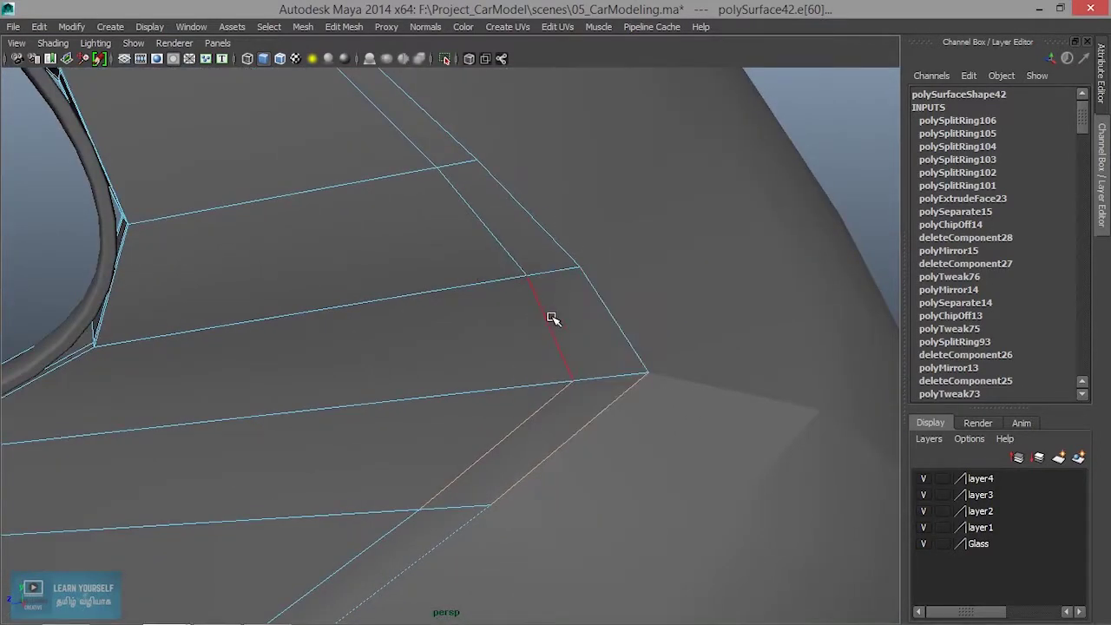
{"action": "left_click", "coordinate": [484, 228]}
{"action": "left_click", "coordinate": [551, 332], "text": "shift"}
{"action": "left_click", "coordinate": [529, 416], "text": "shift"}
{"action": "left_click_drag", "start_coordinate": [452, 480], "coordinate": [576, 317], "text": "alt"}
{"action": "key", "text": "w"}
{"action": "left_click_drag", "start_coordinate": [578, 315], "coordinate": [514, 294]}
{"action": "left_click_drag", "start_coordinate": [514, 413], "coordinate": [540, 405]}
{"action": "left_click", "coordinate": [603, 287], "text": "shift"}
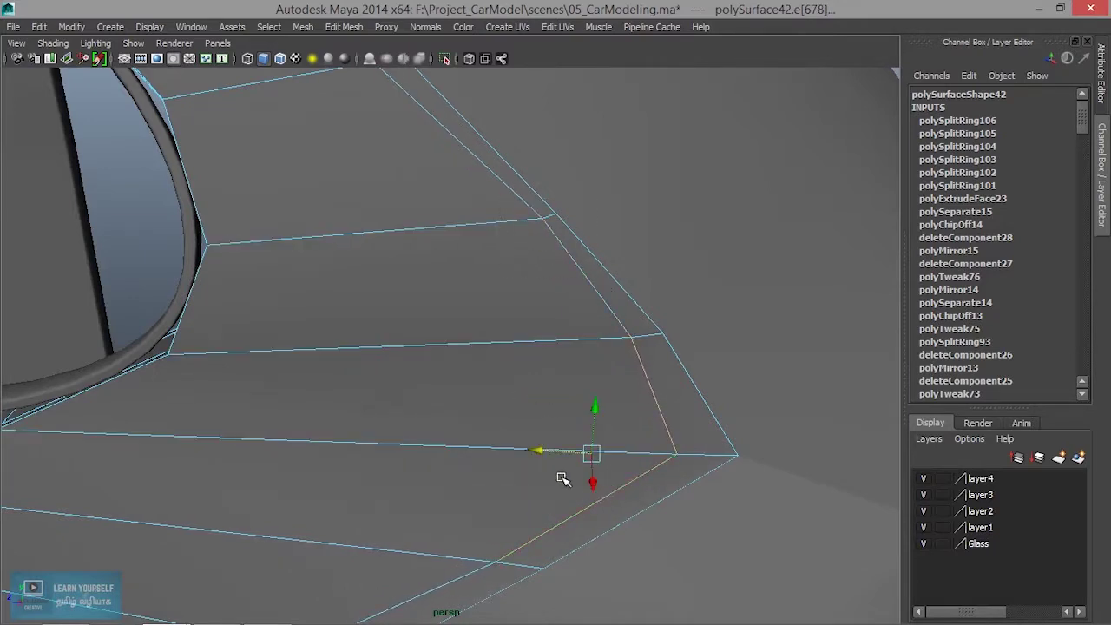
{"action": "left_click_drag", "start_coordinate": [538, 452], "coordinate": [558, 455]}
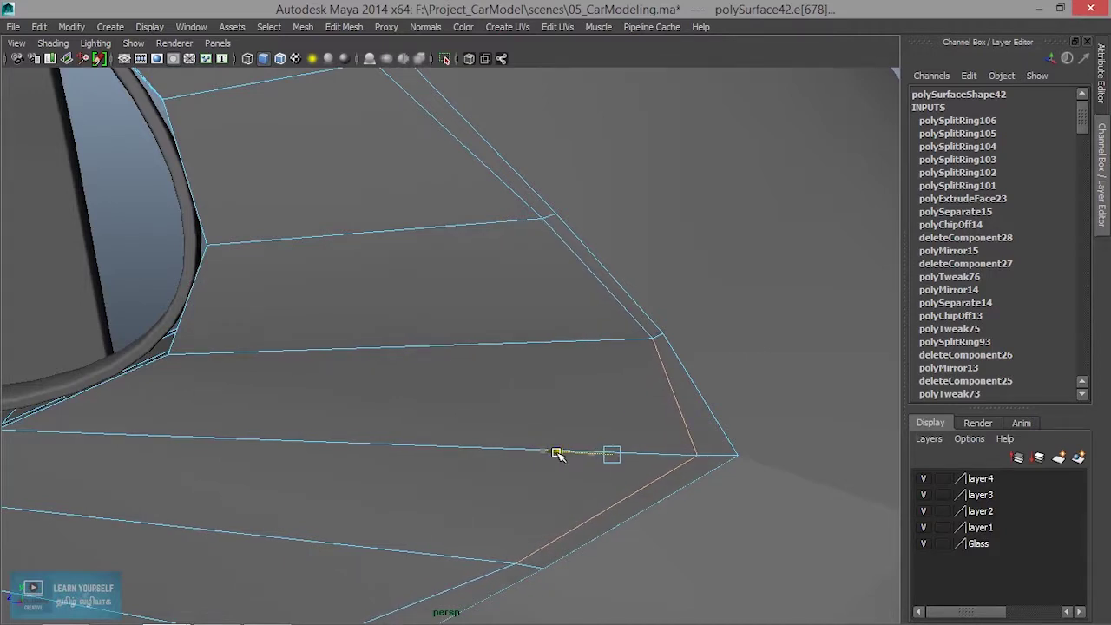
Move the inner corner vertex at the panel's rear tip closer to the outline
{"action": "right_click_drag", "start_coordinate": [663, 484], "coordinate": [887, 517], "text": "alt"}
{"action": "middle_click_drag", "start_coordinate": [888, 517], "coordinate": [786, 469], "text": "alt"}
{"action": "right_click_drag", "start_coordinate": [703, 253], "coordinate": [610, 252]}
{"action": "left_click", "coordinate": [694, 456]}
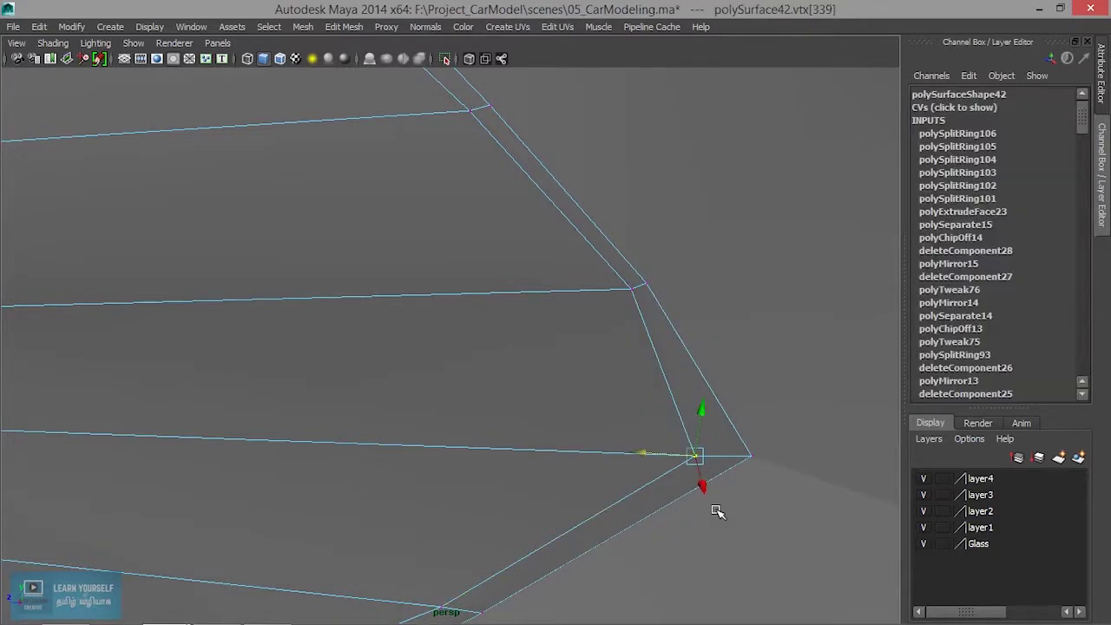
{"action": "left_click_drag", "start_coordinate": [641, 451], "coordinate": [657, 448]}
{"action": "left_click_drag", "start_coordinate": [719, 410], "coordinate": [679, 449]}
Return the rear side panel to object mode and display both it and the car body smoothed
{"action": "scroll", "coordinate": [666, 448], "scroll_direction": "down", "scroll_amount": 1}
{"action": "scroll", "coordinate": [667, 449], "scroll_direction": "down", "scroll_amount": 5}
{"action": "right_click_drag", "start_coordinate": [426, 358], "coordinate": [510, 234]}
{"action": "left_click", "coordinate": [357, 451]}
{"action": "key", "text": "3"}
{"action": "scroll", "coordinate": [352, 444], "scroll_direction": "down", "scroll_amount": 4}
{"action": "left_click", "coordinate": [682, 199]}
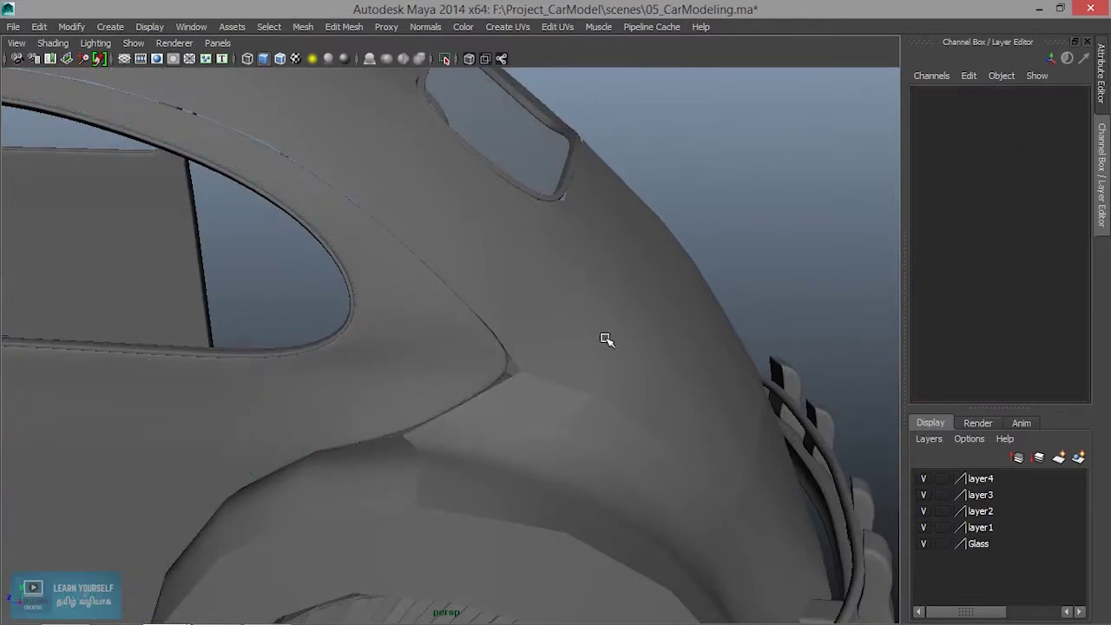
{"action": "left_click_drag", "start_coordinate": [604, 338], "coordinate": [650, 353], "text": "alt"}
{"action": "left_click", "coordinate": [649, 352]}
{"action": "key", "text": "3"}
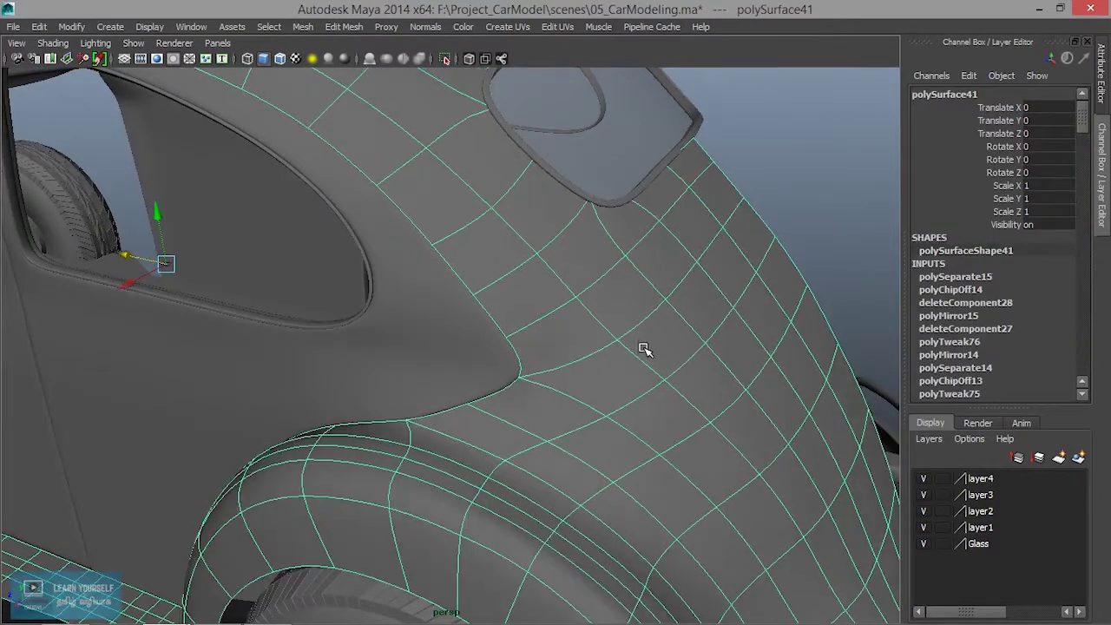
{"action": "left_click", "coordinate": [762, 188]}
Examine the smoothed car around the door, rear side panel and rear fender from several sides
{"action": "left_click_drag", "start_coordinate": [751, 347], "coordinate": [508, 426], "text": "alt"}
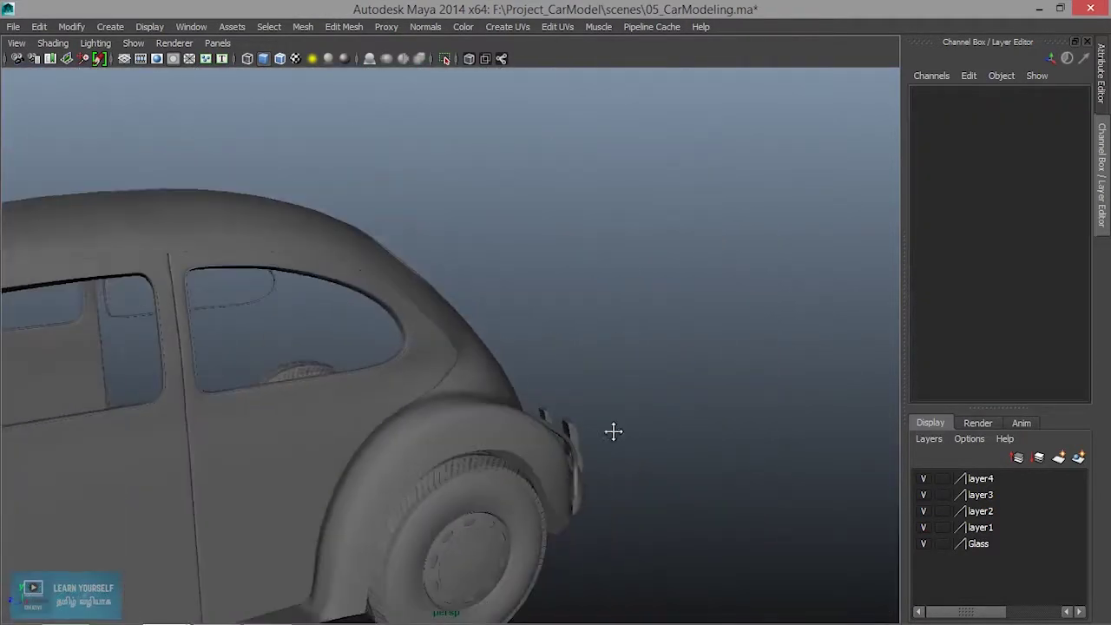
{"action": "middle_click_drag", "start_coordinate": [612, 431], "coordinate": [774, 364], "text": "alt"}
{"action": "left_click", "coordinate": [558, 386]}
{"action": "left_click_drag", "start_coordinate": [630, 431], "coordinate": [554, 429], "text": "alt"}
{"action": "left_click", "coordinate": [842, 203]}
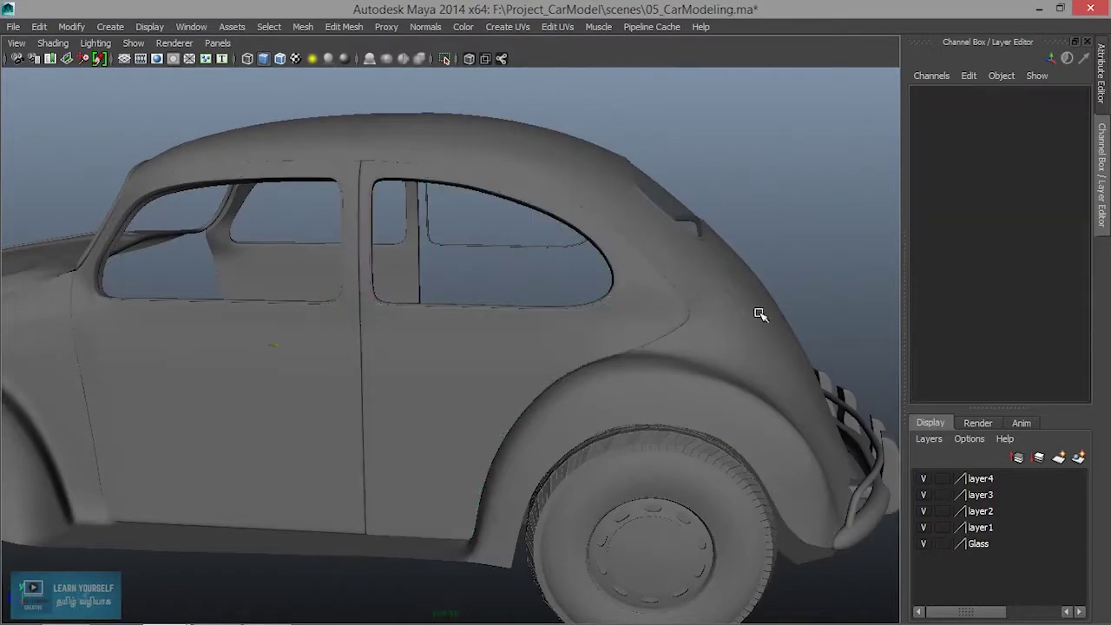
{"action": "right_click_drag", "start_coordinate": [759, 391], "coordinate": [626, 380], "text": "alt"}
{"action": "left_click_drag", "start_coordinate": [618, 381], "coordinate": [682, 382], "text": "alt"}
{"action": "middle_click_drag", "start_coordinate": [493, 349], "coordinate": [563, 359], "text": "alt"}
{"action": "right_click_drag", "start_coordinate": [563, 359], "coordinate": [674, 425], "text": "alt"}
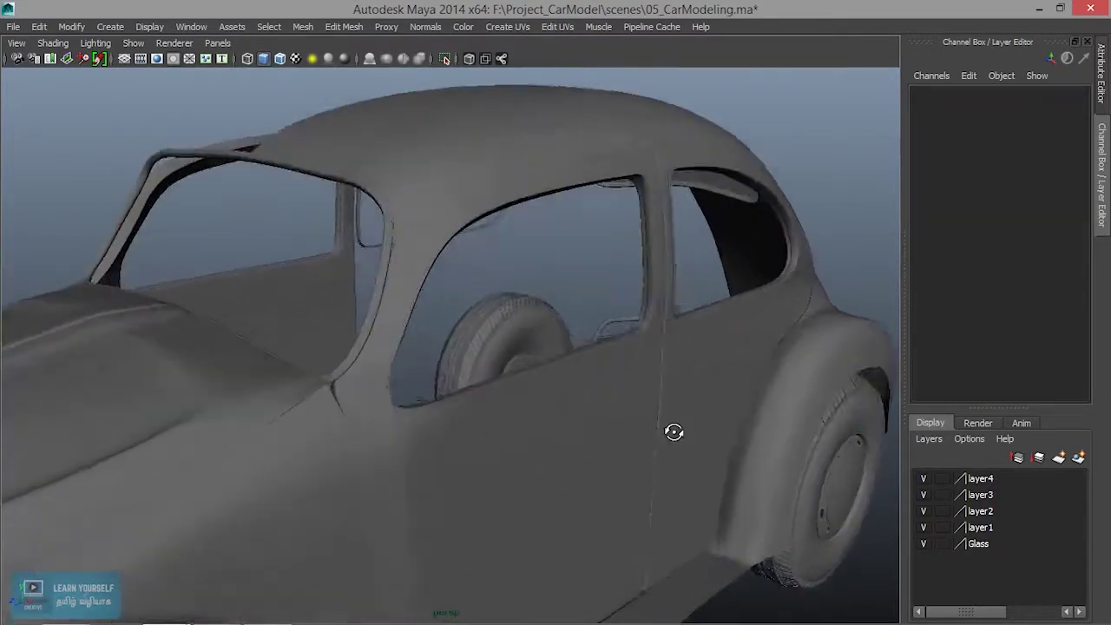
{"action": "left_click_drag", "start_coordinate": [674, 432], "coordinate": [655, 437], "text": "alt"}
{"action": "middle_click_drag", "start_coordinate": [545, 474], "coordinate": [653, 389], "text": "alt"}
{"action": "right_click_drag", "start_coordinate": [738, 403], "coordinate": [630, 436], "text": "alt"}
{"action": "left_click_drag", "start_coordinate": [630, 437], "coordinate": [561, 345], "text": "alt"}
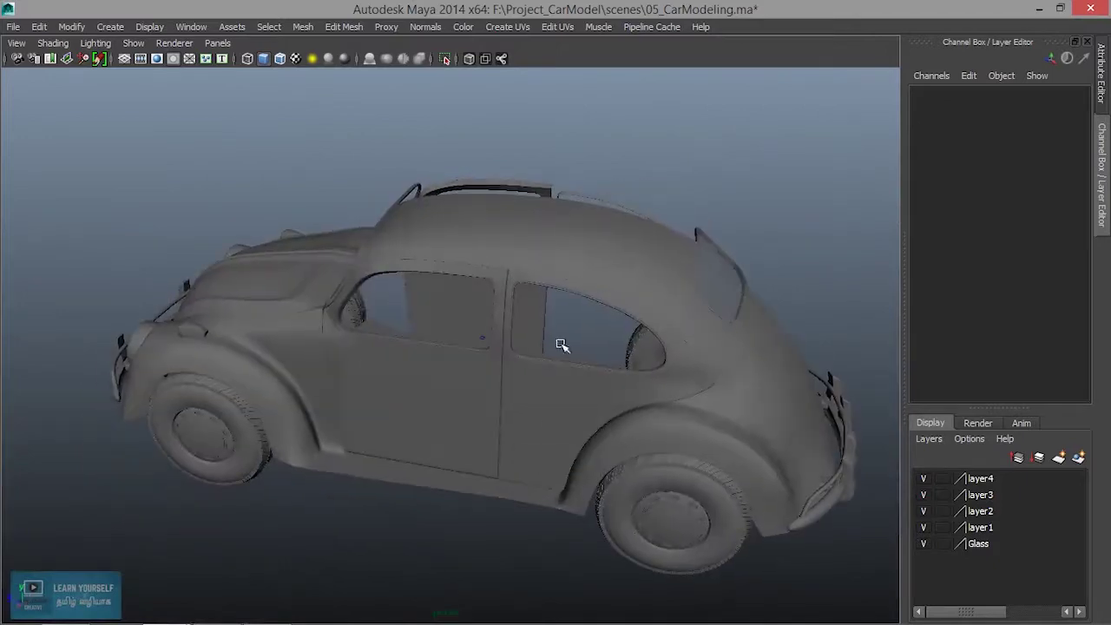
Select the main car body and examine its front fender where it meets the door and hood
{"action": "left_click", "coordinate": [591, 254]}
{"action": "right_click_drag", "start_coordinate": [479, 415], "coordinate": [569, 464], "text": "alt"}
{"action": "left_click_drag", "start_coordinate": [486, 455], "coordinate": [569, 442], "text": "alt"}
{"action": "middle_click_drag", "start_coordinate": [521, 439], "coordinate": [601, 416], "text": "alt"}
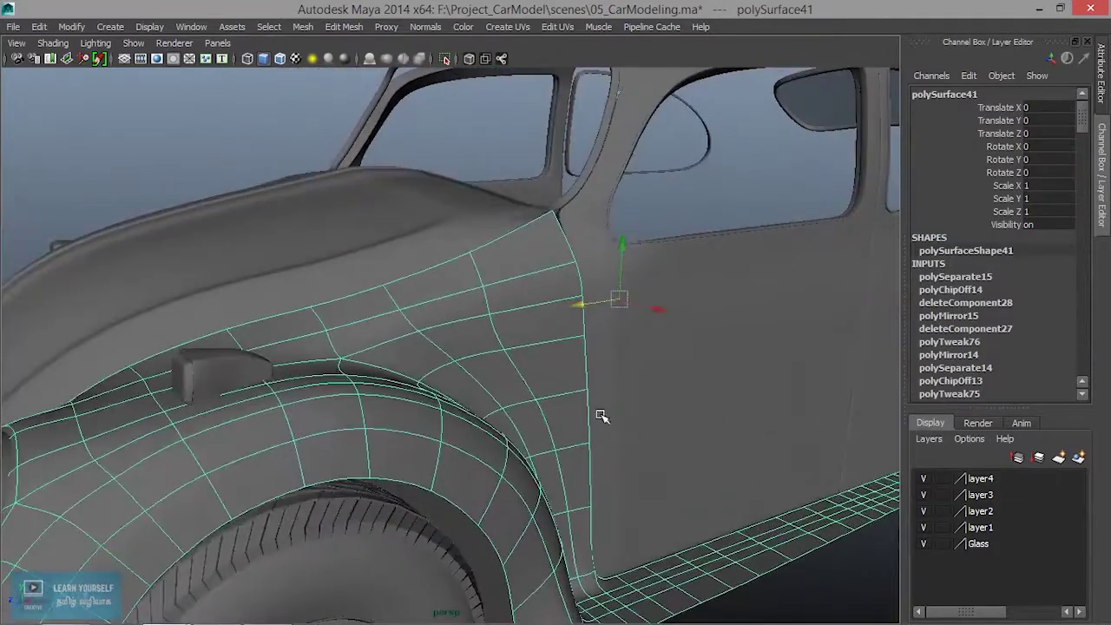
{"action": "right_click_drag", "start_coordinate": [391, 321], "coordinate": [324, 300], "text": "alt"}
{"action": "left_click_drag", "start_coordinate": [324, 301], "coordinate": [399, 313], "text": "alt"}
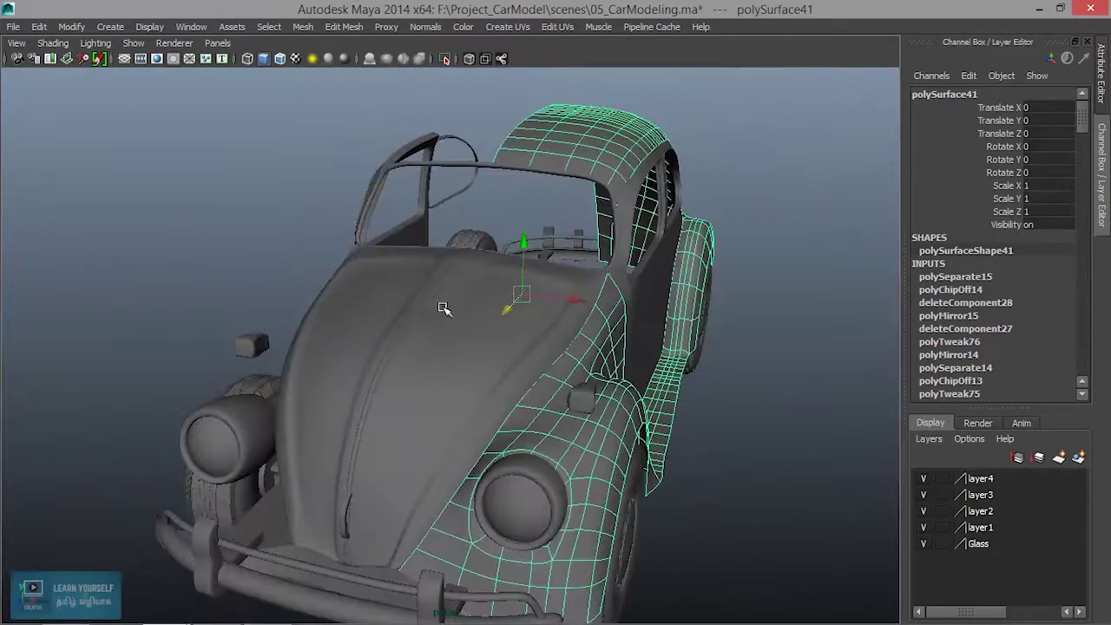
{"action": "right_click_drag", "start_coordinate": [398, 393], "coordinate": [474, 464], "text": "alt"}
{"action": "left_click_drag", "start_coordinate": [695, 415], "coordinate": [572, 404], "text": "alt"}
{"action": "middle_click_drag", "start_coordinate": [573, 405], "coordinate": [665, 365], "text": "alt"}
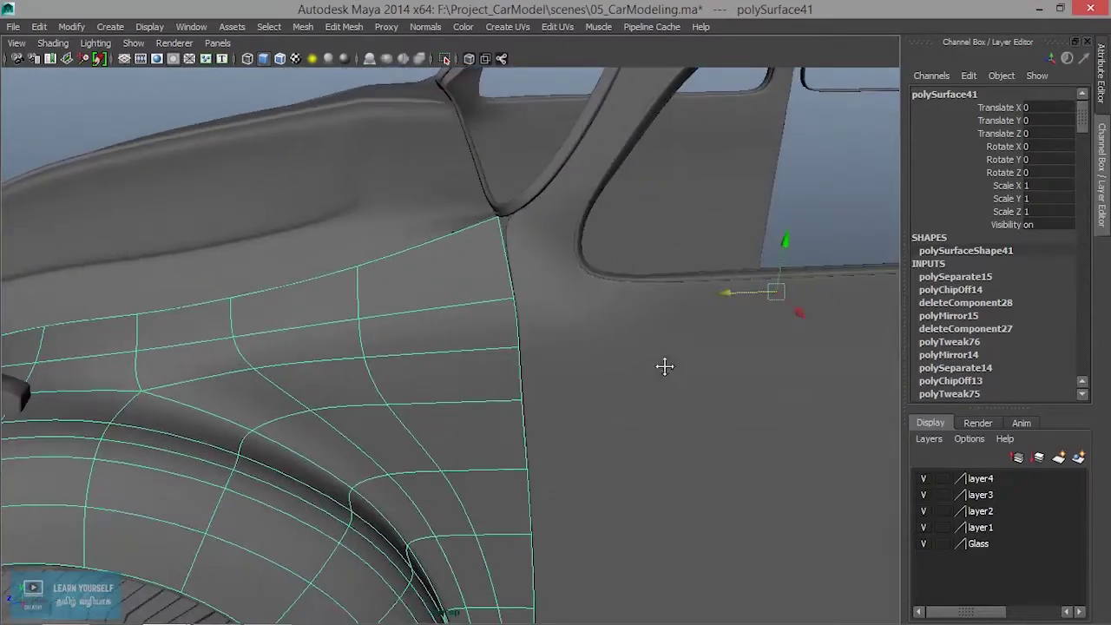
{"action": "right_click_drag", "start_coordinate": [665, 365], "coordinate": [607, 388], "text": "alt"}
{"action": "left_click_drag", "start_coordinate": [606, 388], "coordinate": [516, 341], "text": "alt"}
{"action": "scroll", "coordinate": [456, 333], "scroll_direction": "down", "scroll_amount": 6}
{"action": "middle_click_drag", "start_coordinate": [557, 335], "coordinate": [359, 347], "text": "alt"}
{"action": "right_click_drag", "start_coordinate": [358, 347], "coordinate": [555, 366], "text": "alt"}
{"action": "middle_click_drag", "start_coordinate": [494, 348], "coordinate": [660, 399], "text": "alt"}
{"action": "right_click_drag", "start_coordinate": [522, 364], "coordinate": [668, 406], "text": "alt"}
{"action": "left_click_drag", "start_coordinate": [634, 397], "coordinate": [506, 385], "text": "alt"}
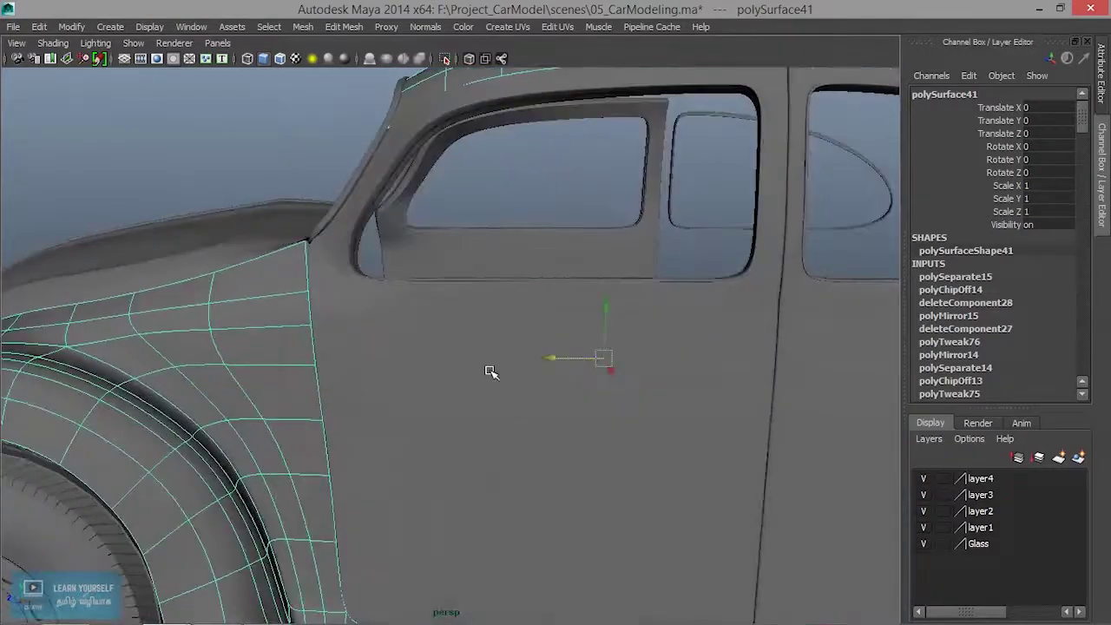
Create a polygon plane and move it out beside the car's door, to a Translate X of about 12.65
{"action": "left_click", "coordinate": [111, 28]}
{"action": "mouse_move", "coordinate": [145, 66]}
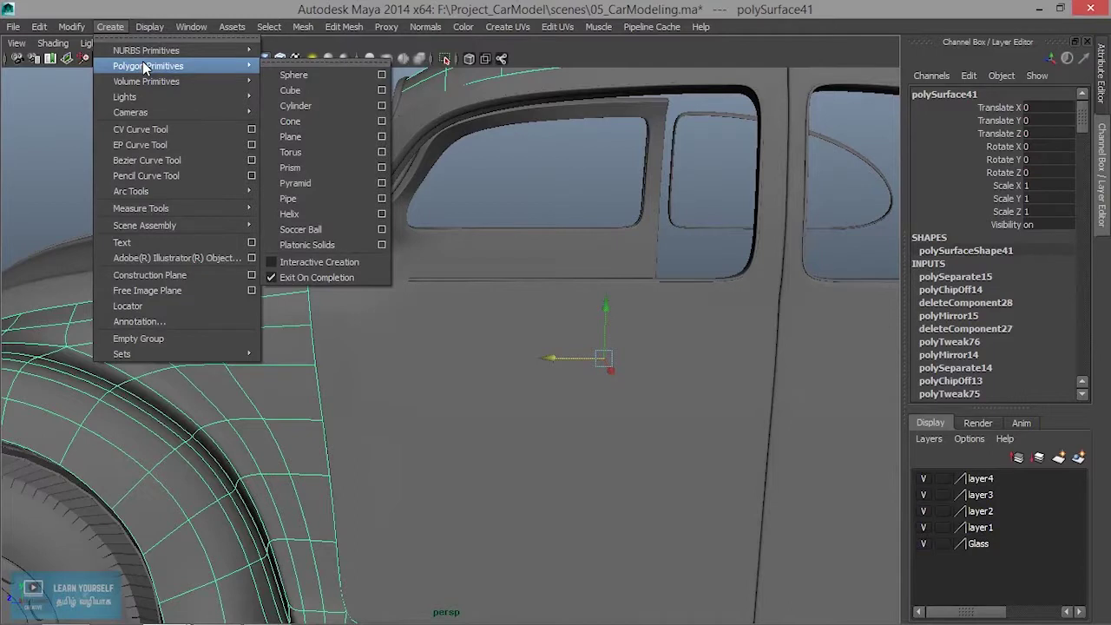
{"action": "left_click", "coordinate": [301, 137]}
{"action": "right_click_drag", "start_coordinate": [573, 382], "coordinate": [498, 394], "text": "alt"}
{"action": "left_click_drag", "start_coordinate": [499, 394], "coordinate": [533, 419], "text": "alt"}
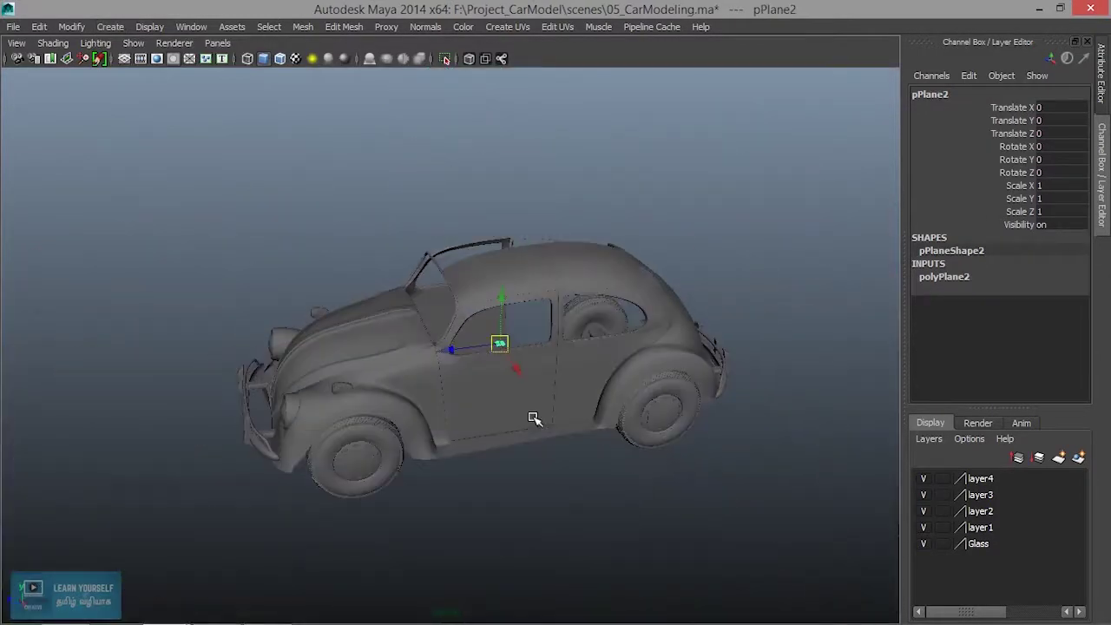
{"action": "left_click_drag", "start_coordinate": [518, 375], "coordinate": [562, 437]}
Stand the plane upright by setting its Rotate Z to 90
{"action": "key", "text": "e"}
{"action": "double_click", "coordinate": [1062, 173]}
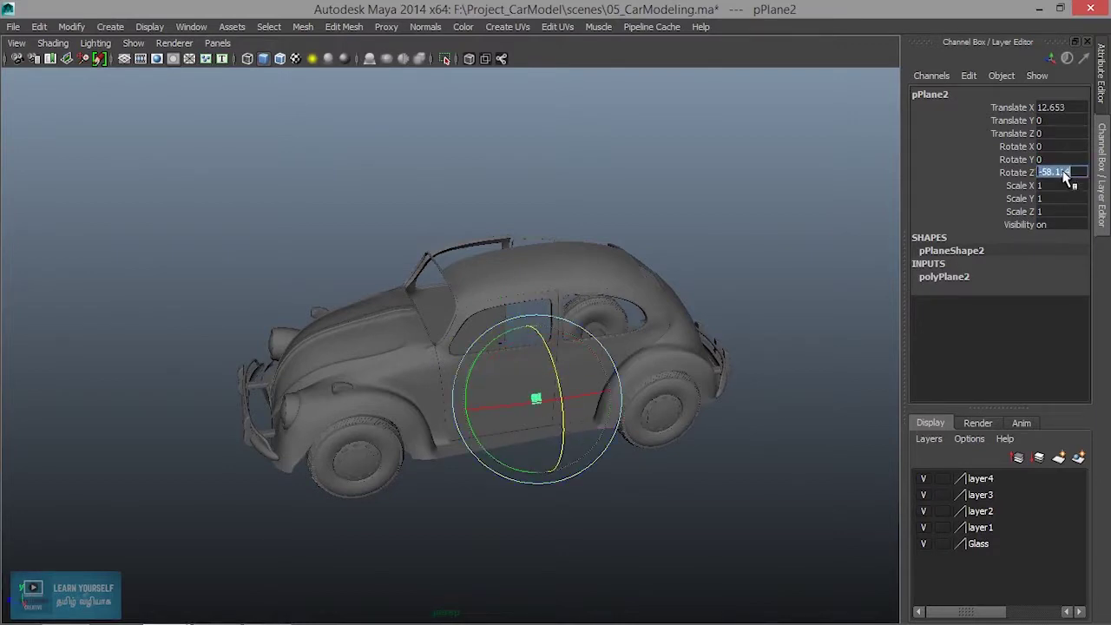
{"action": "key", "text": "Return"}
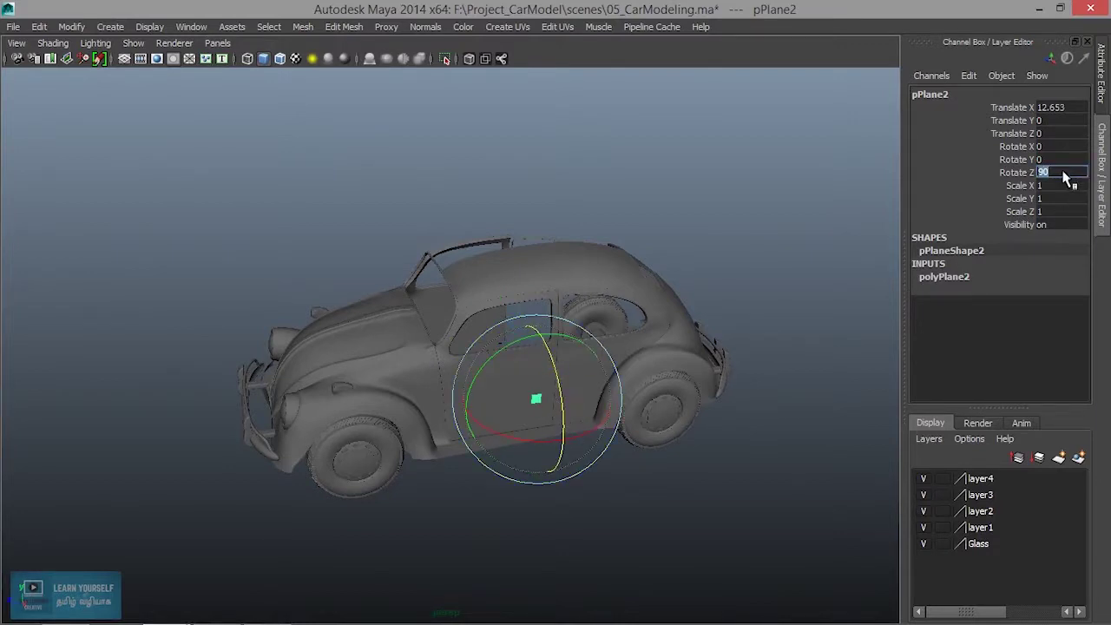
Raise the plane to window-sill height, about 4.44 in Y, and bring it closer to the door, about 10.02 in X
{"action": "right_click_drag", "start_coordinate": [587, 483], "coordinate": [706, 521], "text": "alt"}
{"action": "left_click_drag", "start_coordinate": [706, 520], "coordinate": [671, 512], "text": "alt"}
{"action": "key", "text": "w"}
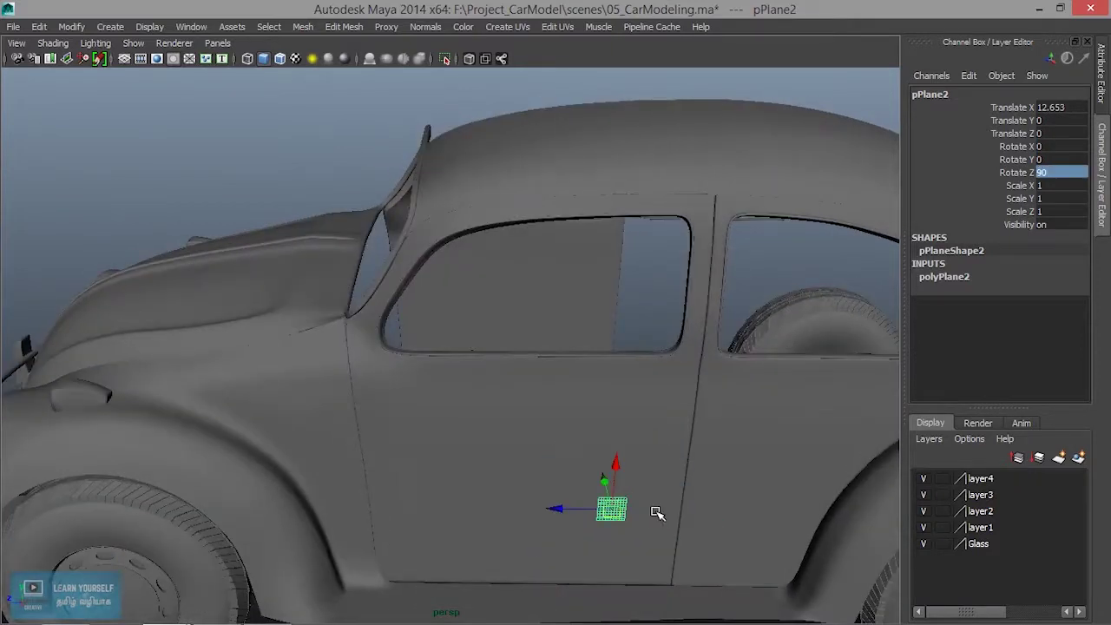
{"action": "left_click_drag", "start_coordinate": [619, 464], "coordinate": [626, 356]}
{"action": "left_click_drag", "start_coordinate": [555, 483], "coordinate": [693, 427], "text": "alt"}
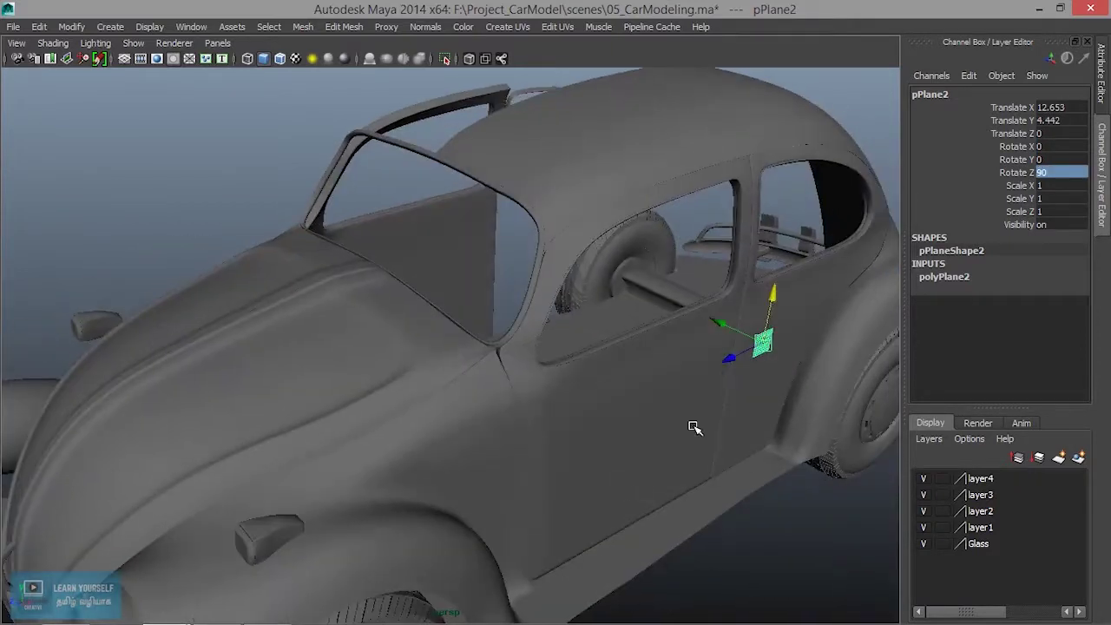
{"action": "left_click_drag", "start_coordinate": [718, 327], "coordinate": [662, 315]}
{"action": "right_click_drag", "start_coordinate": [759, 402], "coordinate": [773, 403], "text": "alt"}
{"action": "left_click_drag", "start_coordinate": [771, 403], "coordinate": [534, 382], "text": "alt"}
{"action": "middle_click_drag", "start_coordinate": [534, 381], "coordinate": [530, 448], "text": "alt"}
{"action": "key", "text": "w"}
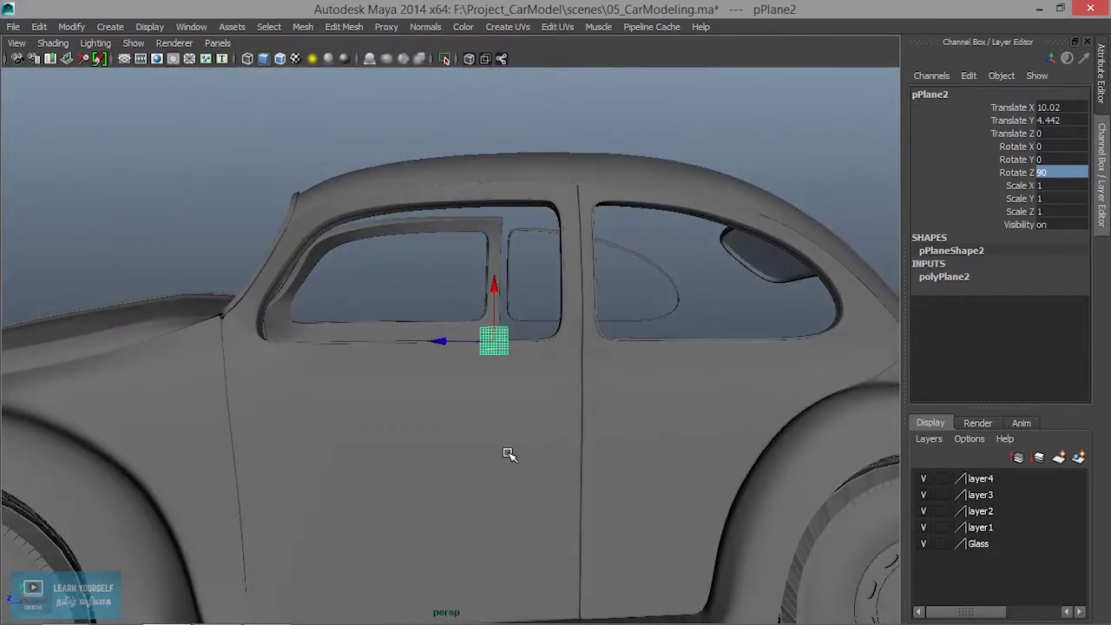
Set the plane's width and height subdivisions to 3 each
{"action": "scroll", "coordinate": [509, 454], "scroll_direction": "up", "scroll_amount": 5}
{"action": "left_click_drag", "start_coordinate": [501, 417], "coordinate": [516, 426], "text": "alt"}
{"action": "scroll", "coordinate": [516, 427], "scroll_direction": "down", "scroll_amount": 3}
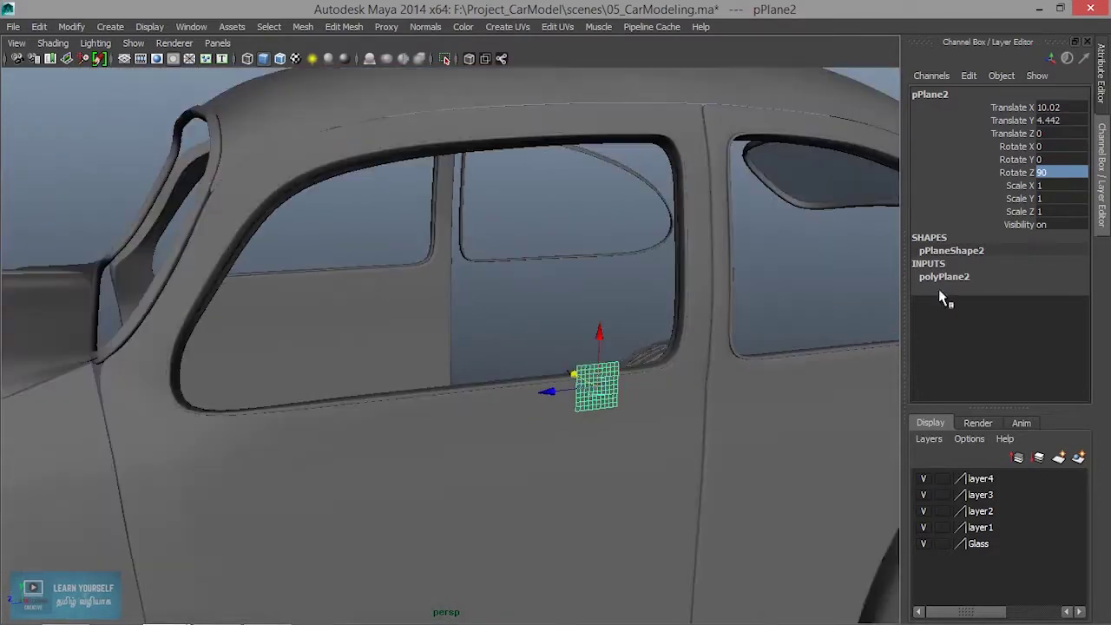
{"action": "left_click", "coordinate": [958, 279]}
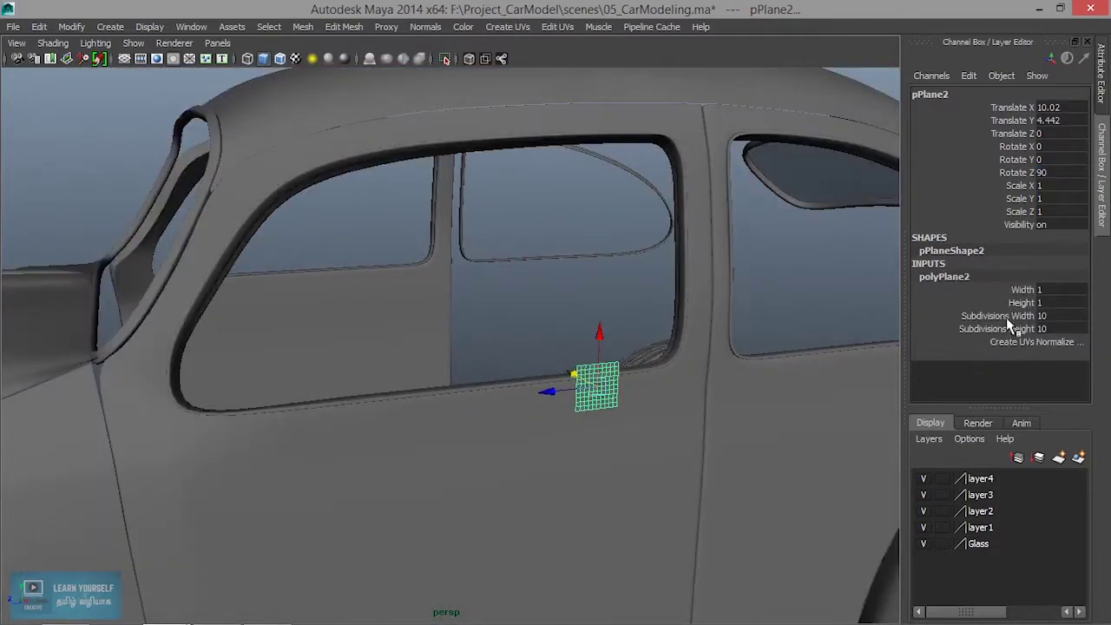
{"action": "left_click_drag", "start_coordinate": [1006, 317], "coordinate": [1007, 326]}
{"action": "middle_click_drag", "start_coordinate": [702, 404], "coordinate": [624, 411]}
Stretch the plane along the car's length to a Scale Z of about 30.8
{"action": "scroll", "coordinate": [620, 425], "scroll_direction": "down", "scroll_amount": 3}
{"action": "left_click_drag", "start_coordinate": [607, 427], "coordinate": [535, 436], "text": "alt"}
{"action": "key", "text": "r"}
{"action": "left_click", "coordinate": [388, 356]}
{"action": "middle_click_drag", "start_coordinate": [391, 358], "coordinate": [484, 372]}
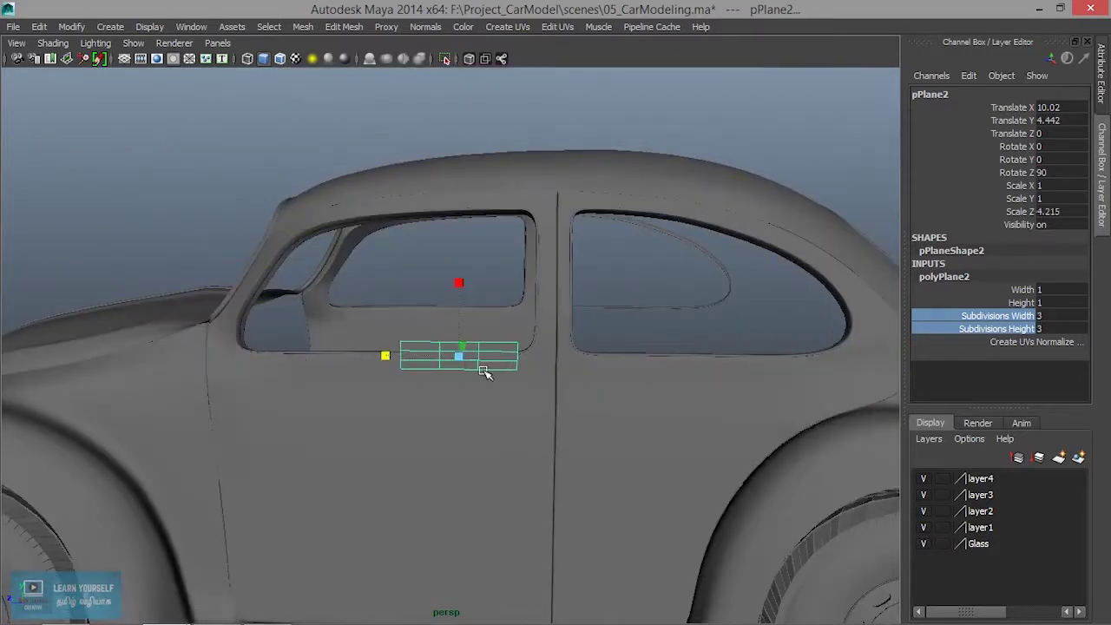
{"action": "scroll", "coordinate": [422, 379], "scroll_direction": "down", "scroll_amount": 5}
{"action": "middle_click_drag", "start_coordinate": [392, 358], "coordinate": [67, 324]}
{"action": "middle_click_drag", "start_coordinate": [380, 349], "coordinate": [356, 348]}
{"action": "scroll", "coordinate": [402, 403], "scroll_direction": "up", "scroll_amount": 5}
In the side view, lower the strip to just below the side windows, about 3.71 in Y
{"action": "key", "text": "space"}
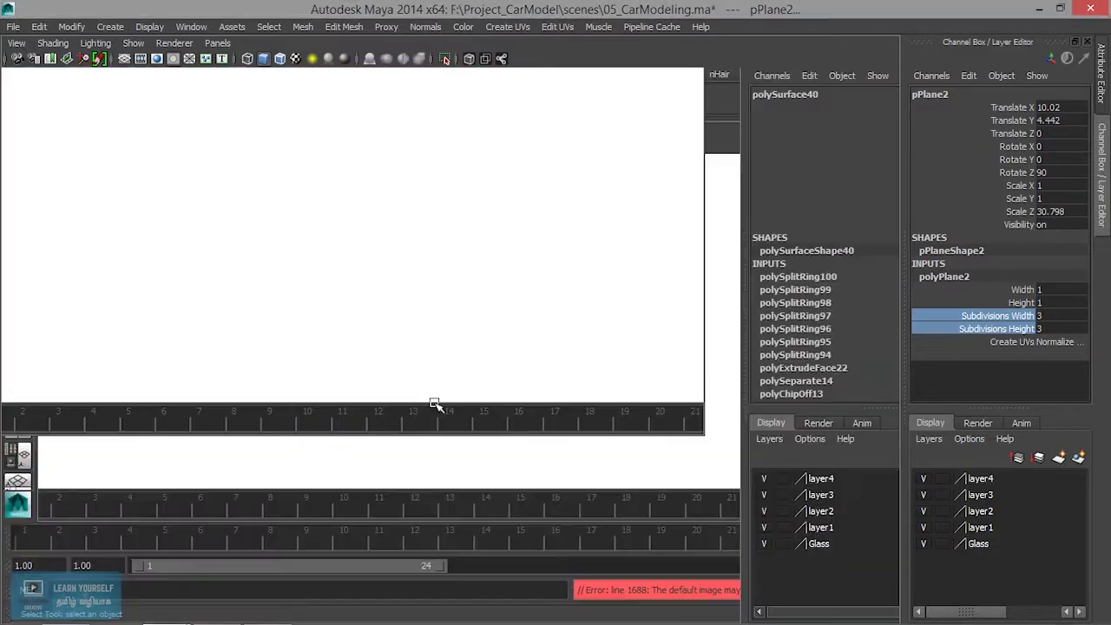
{"action": "key", "text": "space"}
{"action": "scroll", "coordinate": [629, 484], "scroll_direction": "down", "scroll_amount": 3}
{"action": "middle_click_drag", "start_coordinate": [697, 484], "coordinate": [491, 467], "text": "alt"}
{"action": "key", "text": "w"}
{"action": "left_click_drag", "start_coordinate": [433, 296], "coordinate": [437, 313]}
Lengthen the strip to a Scale Z of about 33.9 and shift it about 0.32 toward the car's front
{"action": "key", "text": "r"}
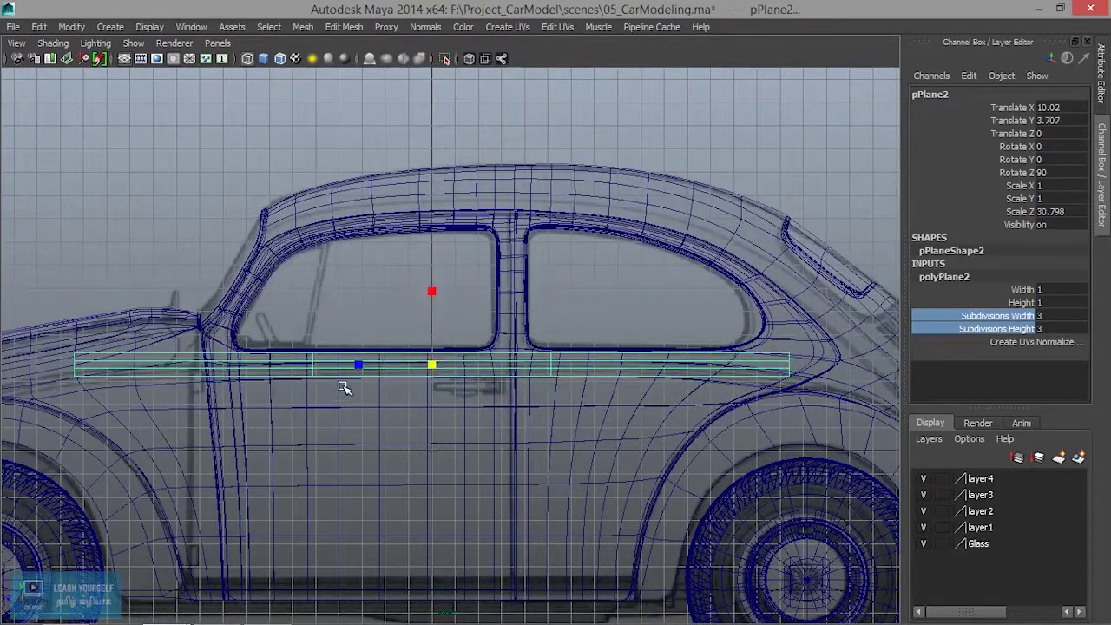
{"action": "left_click_drag", "start_coordinate": [368, 365], "coordinate": [350, 365]}
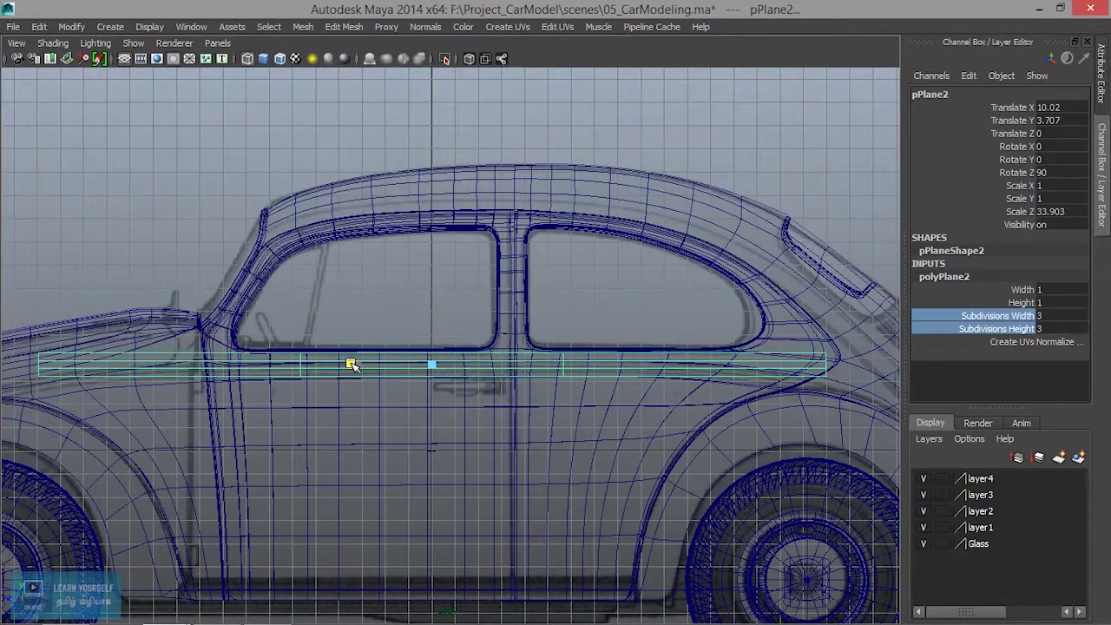
{"action": "key", "text": "w"}
{"action": "left_click_drag", "start_coordinate": [382, 367], "coordinate": [374, 365]}
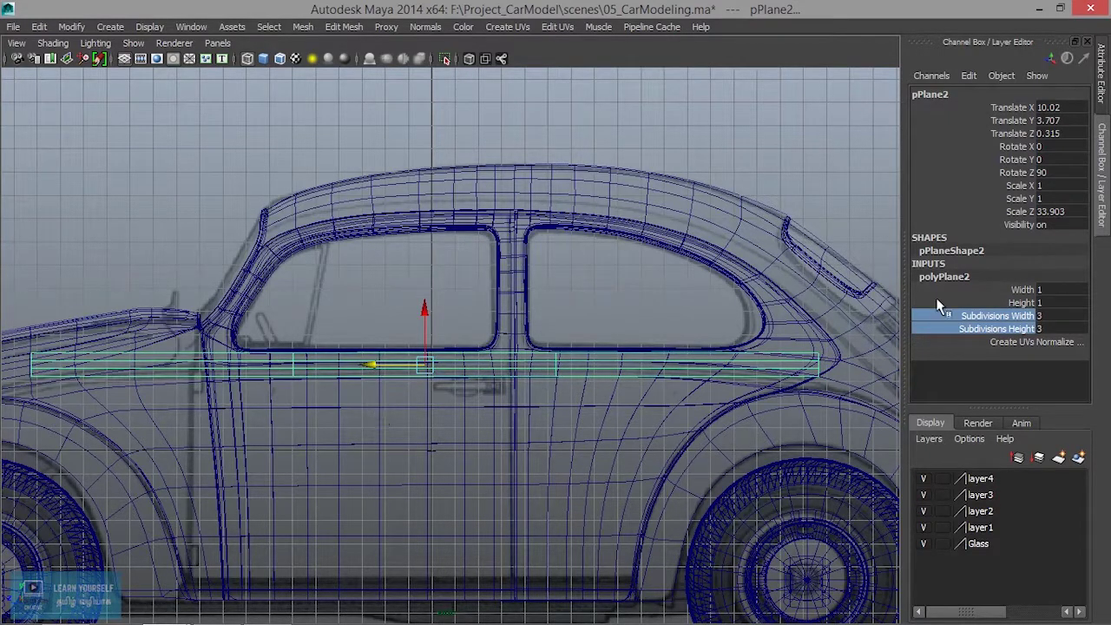
Narrow the strip to a Scale X of about 0.28 and set its width subdivisions to 1
{"action": "key", "text": "r"}
{"action": "left_click_drag", "start_coordinate": [425, 288], "coordinate": [423, 343]}
{"action": "scroll", "coordinate": [476, 426], "scroll_direction": "up", "scroll_amount": 5}
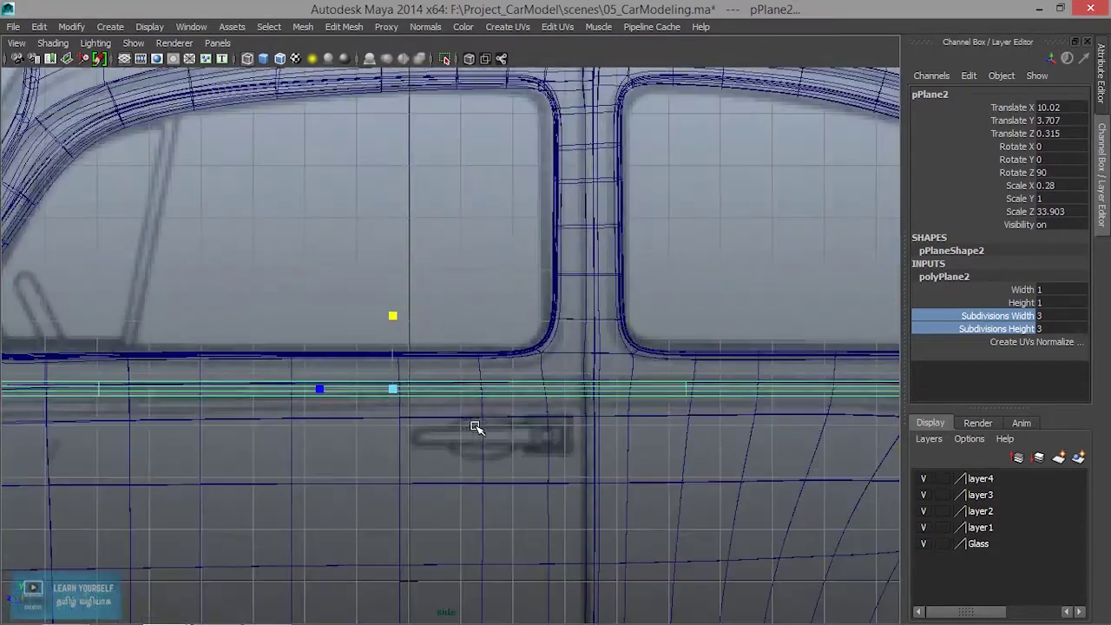
{"action": "left_click", "coordinate": [1006, 316]}
{"action": "middle_click_drag", "start_coordinate": [479, 434], "coordinate": [440, 427]}
Raise the strip slightly beneath the windows, to a Translate Y of about 3.78
{"action": "scroll", "coordinate": [538, 438], "scroll_direction": "down", "scroll_amount": 10}
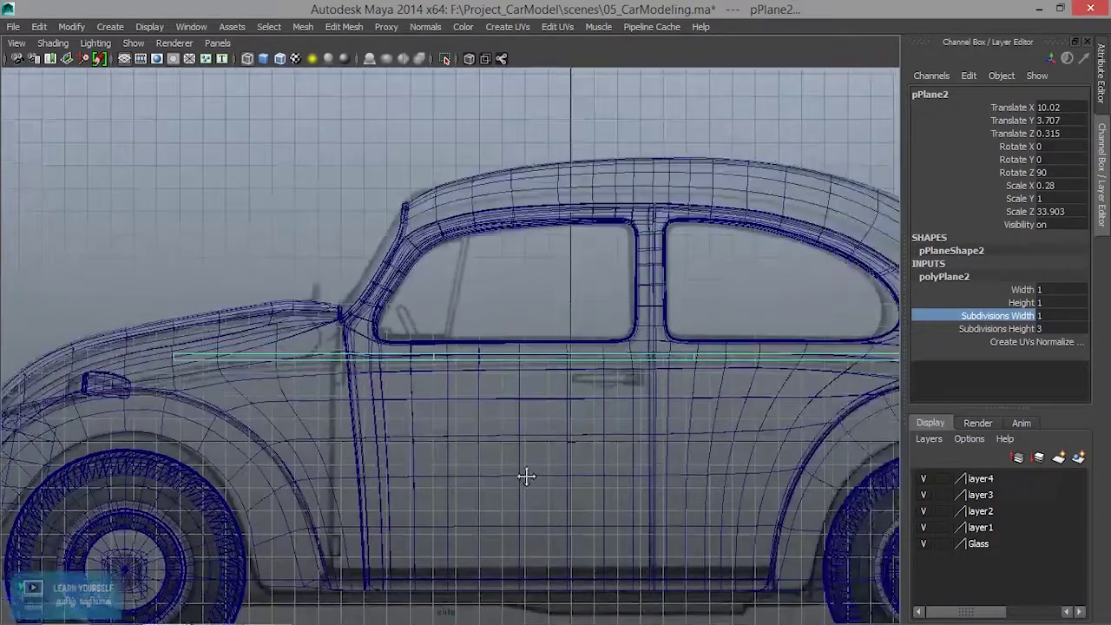
{"action": "mouse_move", "coordinate": [582, 476]}
{"action": "middle_mouse_down", "text": "alt"}
{"action": "mouse_move", "coordinate": [353, 476]}
{"action": "mouse_move", "coordinate": [602, 478]}
{"action": "mouse_move", "coordinate": [573, 479]}
{"action": "middle_mouse_up", "text": "alt"}
{"action": "key", "text": "w"}
{"action": "left_click_drag", "start_coordinate": [556, 300], "coordinate": [555, 309]}
{"action": "middle_click_drag", "start_coordinate": [616, 388], "coordinate": [513, 377]}
{"action": "left_click_drag", "start_coordinate": [554, 299], "coordinate": [552, 301]}
Set the strip's height subdivisions to 18 to divide it evenly along the car's length
{"action": "scroll", "coordinate": [526, 395], "scroll_direction": "up", "scroll_amount": 4}
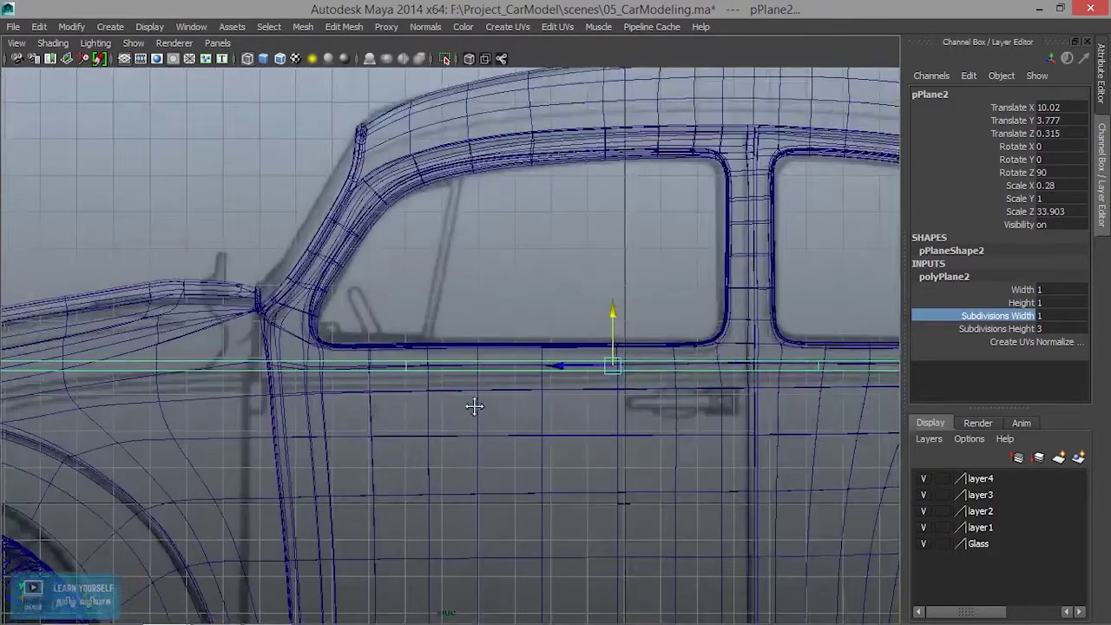
{"action": "middle_click_drag", "start_coordinate": [474, 405], "coordinate": [596, 388], "text": "alt"}
{"action": "left_click", "coordinate": [1007, 328]}
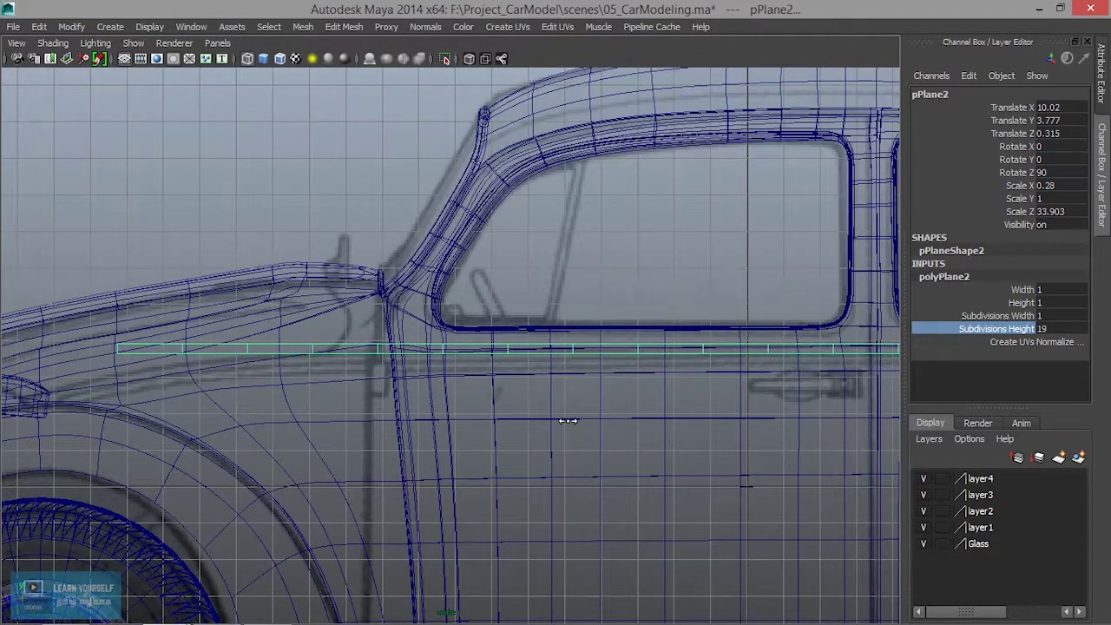
{"action": "scroll", "coordinate": [555, 420], "scroll_direction": "down", "scroll_amount": 3}
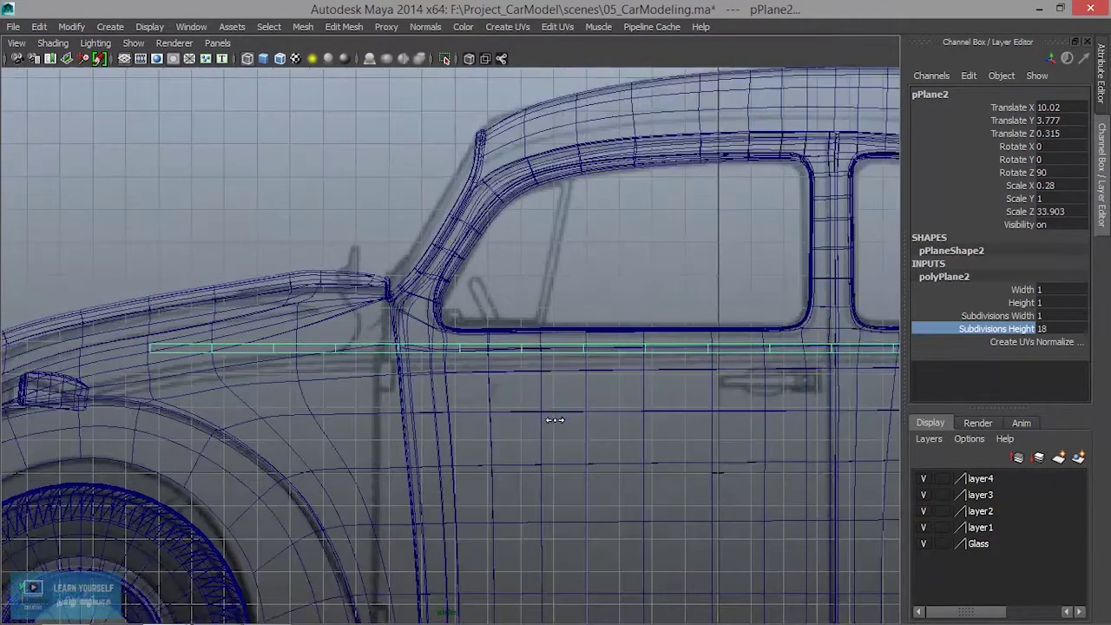
{"action": "middle_click_drag", "start_coordinate": [743, 464], "coordinate": [712, 473], "text": "alt"}
{"action": "middle_click_drag", "start_coordinate": [627, 472], "coordinate": [667, 466], "text": "alt"}
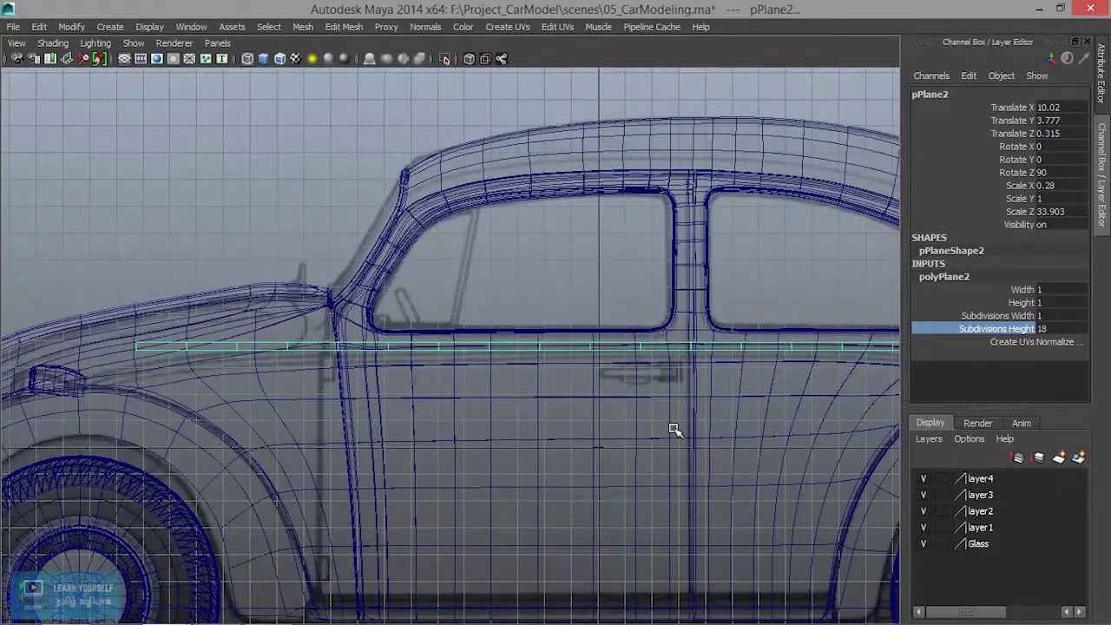
Switch the strip to vertex editing and lower the vertex pair at its front end toward the reference molding line
{"action": "middle_click_drag", "start_coordinate": [453, 434], "coordinate": [730, 451], "text": "alt"}
{"action": "scroll", "coordinate": [627, 471], "scroll_direction": "up", "scroll_amount": 5}
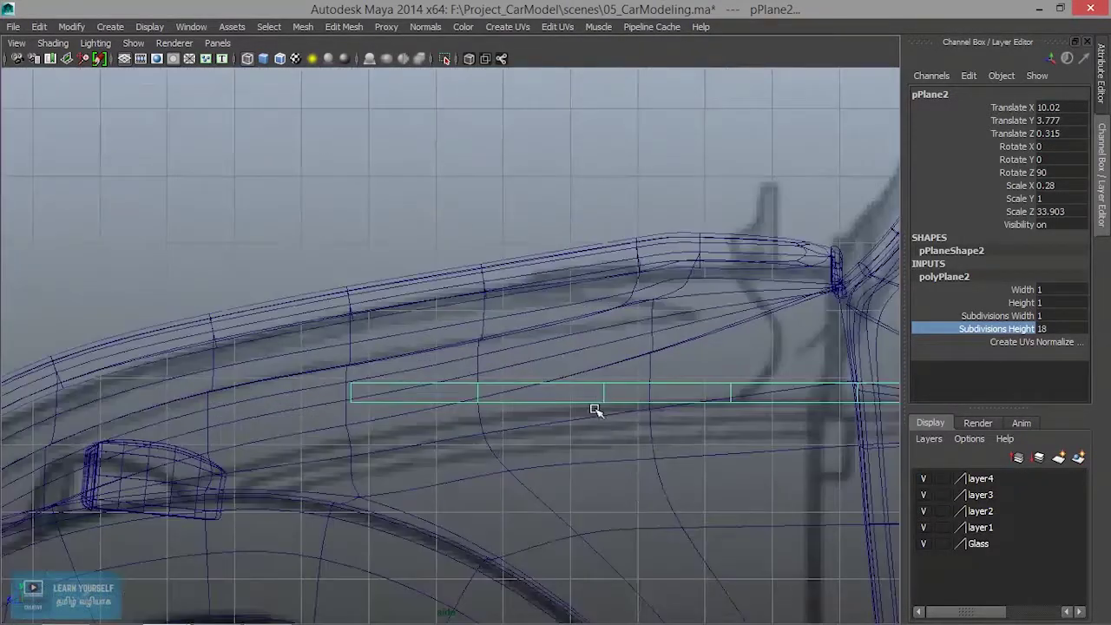
{"action": "right_click", "coordinate": [597, 397]}
{"action": "right_click_drag", "start_coordinate": [597, 397], "coordinate": [533, 266]}
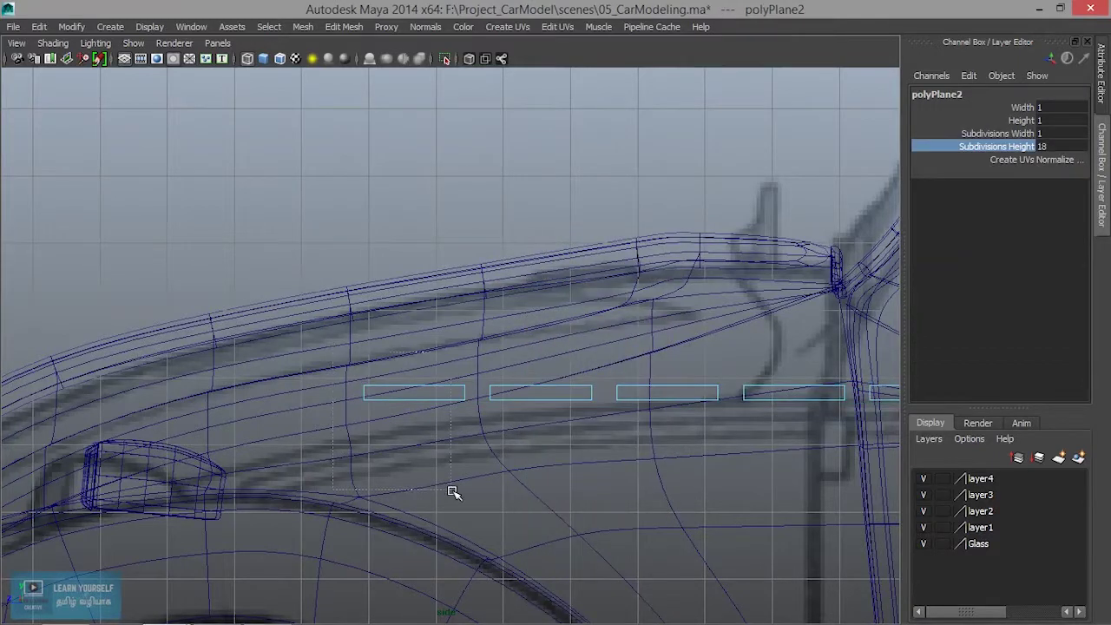
{"action": "left_click_drag", "start_coordinate": [446, 486], "coordinate": [452, 486]}
{"action": "left_click", "coordinate": [666, 402]}
{"action": "right_click_drag", "start_coordinate": [680, 389], "coordinate": [596, 251]}
{"action": "left_click_drag", "start_coordinate": [292, 377], "coordinate": [398, 456]}
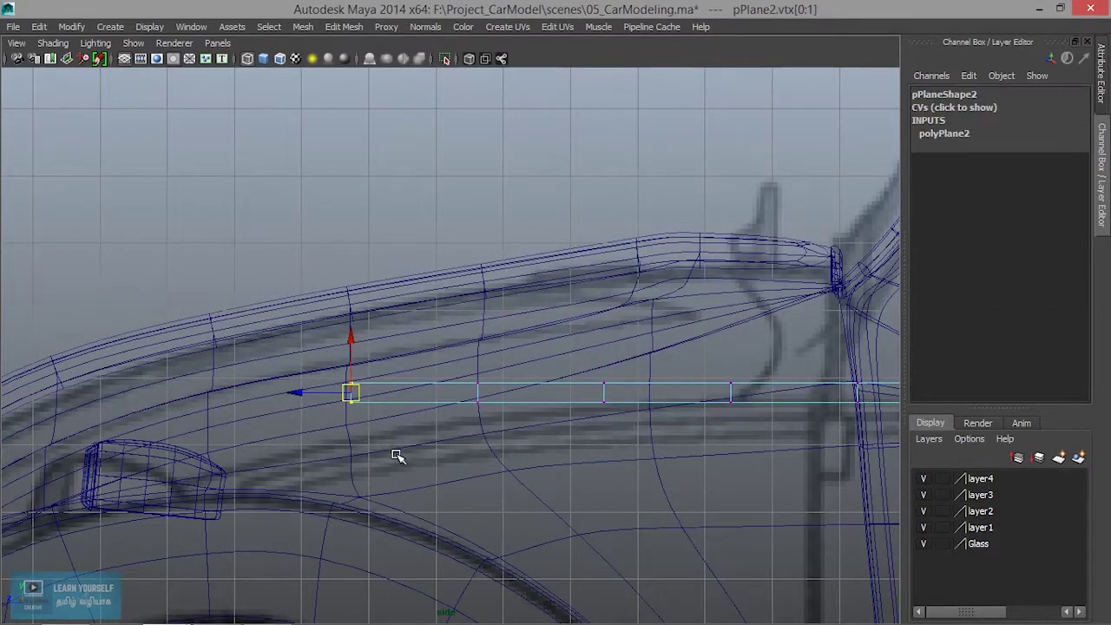
{"action": "left_click_drag", "start_coordinate": [350, 336], "coordinate": [349, 377]}
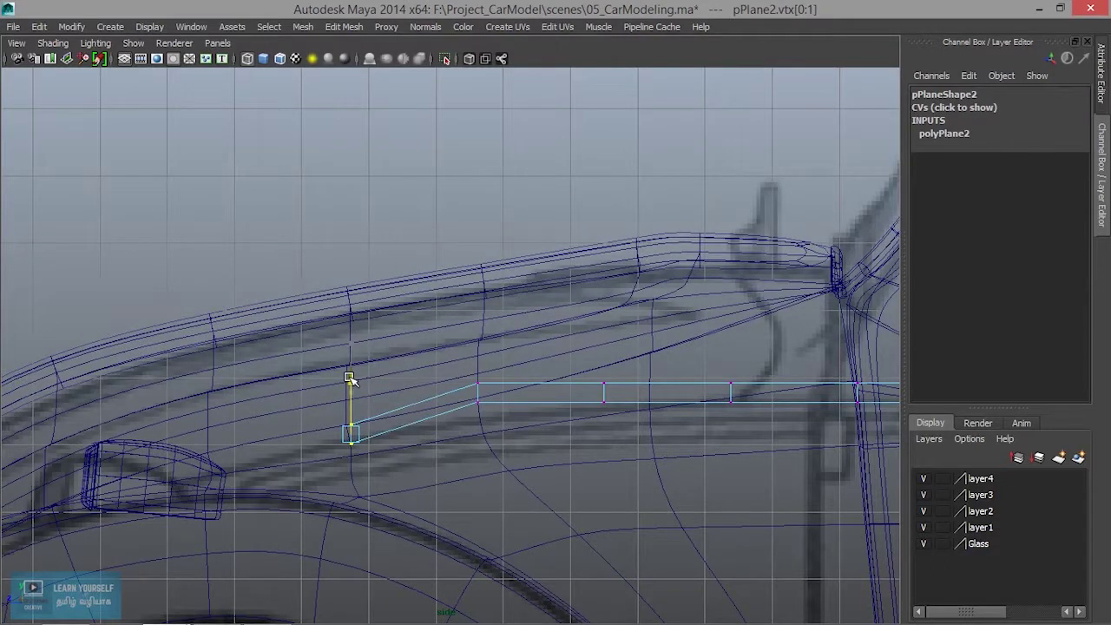
Lower the second vertex pair from the strip's front end so the strip slopes gradually along the hood
{"action": "middle_click_drag", "start_coordinate": [744, 516], "coordinate": [660, 470], "text": "alt"}
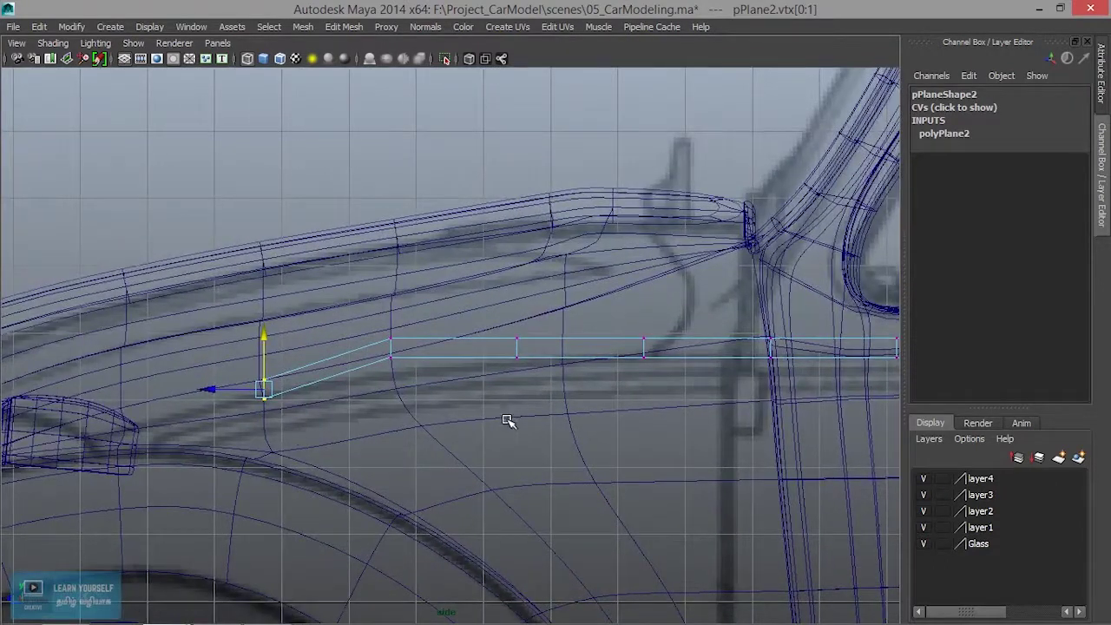
{"action": "scroll", "coordinate": [334, 440], "scroll_direction": "up", "scroll_amount": 4}
{"action": "middle_click_drag", "start_coordinate": [239, 481], "coordinate": [416, 478], "text": "alt"}
{"action": "scroll", "coordinate": [417, 478], "scroll_direction": "up", "scroll_amount": 4}
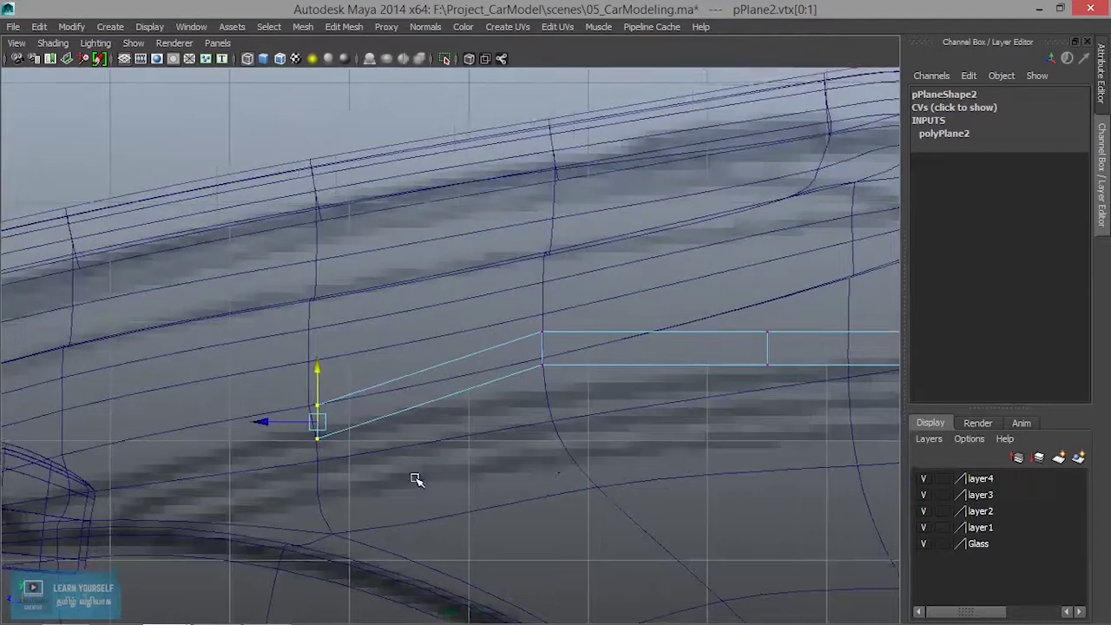
{"action": "left_click_drag", "start_coordinate": [263, 398], "coordinate": [263, 387]}
{"action": "left_click_drag", "start_coordinate": [543, 319], "coordinate": [641, 389]}
{"action": "left_click_drag", "start_coordinate": [580, 297], "coordinate": [582, 337]}
Lower the third and fourth vertex pairs slightly to ease the strip's front slope into its straight part
{"action": "middle_click_drag", "start_coordinate": [866, 445], "coordinate": [352, 462], "text": "alt"}
{"action": "left_click_drag", "start_coordinate": [341, 338], "coordinate": [510, 409]}
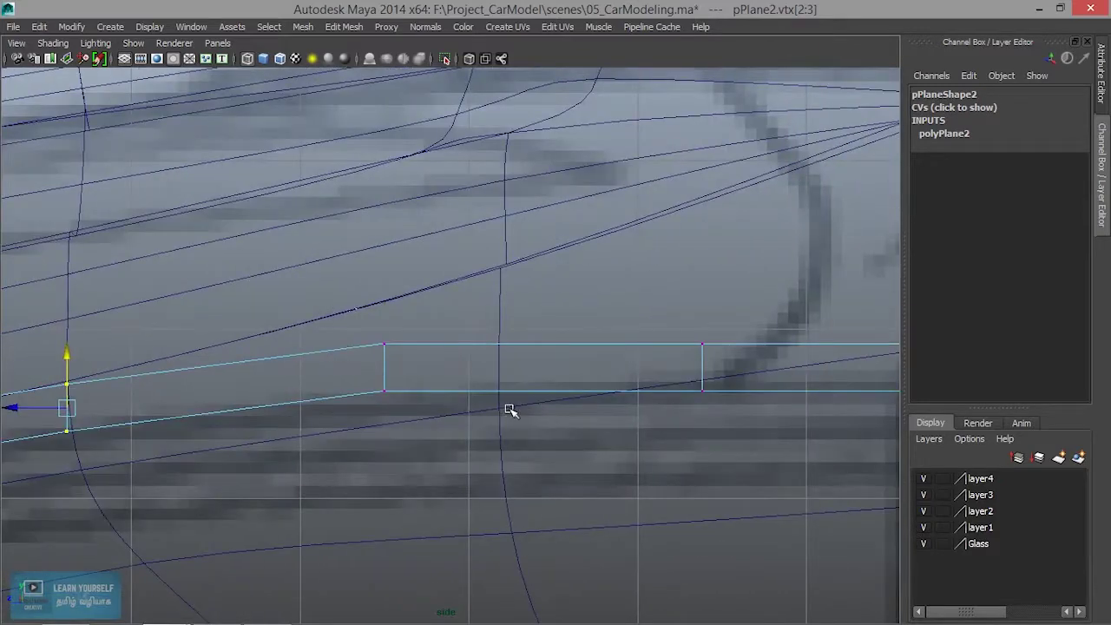
{"action": "left_click_drag", "start_coordinate": [385, 317], "coordinate": [387, 327]}
{"action": "scroll", "coordinate": [543, 461], "scroll_direction": "down", "scroll_amount": 7}
{"action": "middle_click_drag", "start_coordinate": [670, 508], "coordinate": [504, 479], "text": "alt"}
{"action": "scroll", "coordinate": [534, 525], "scroll_direction": "up", "scroll_amount": 2}
{"action": "scroll", "coordinate": [865, 561], "scroll_direction": "up", "scroll_amount": 5}
{"action": "left_click_drag", "start_coordinate": [552, 434], "coordinate": [552, 435]}
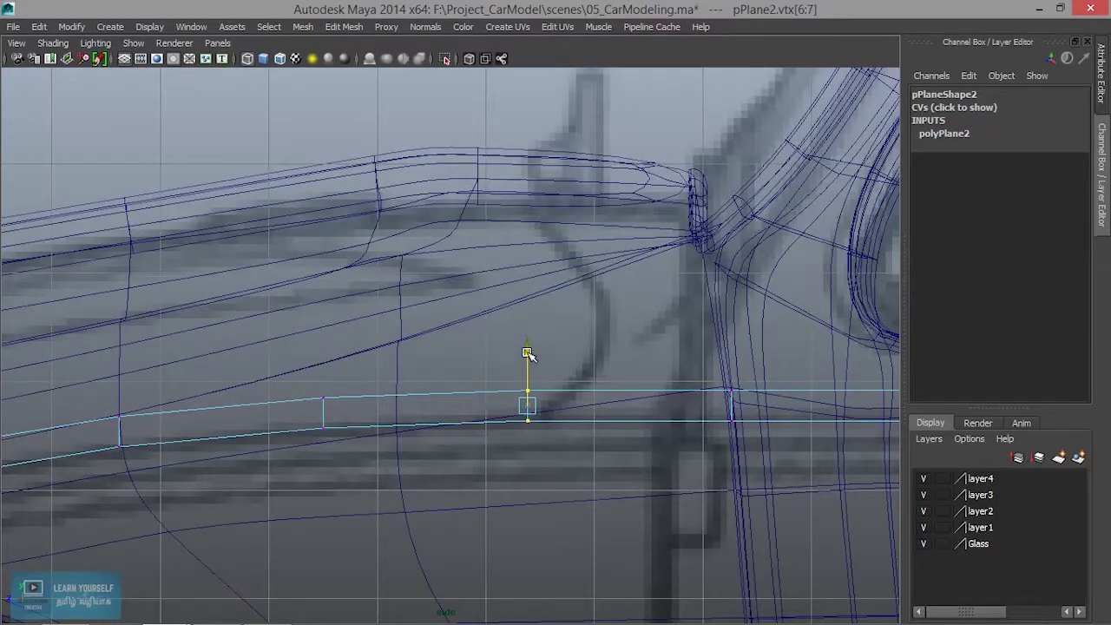
Lower the third-to-last and second-to-last vertex pairs at the strip's rear to follow the reference line's downward slope
{"action": "middle_click_drag", "start_coordinate": [668, 438], "coordinate": [486, 432], "text": "alt"}
{"action": "left_click_drag", "start_coordinate": [504, 353], "coordinate": [625, 467]}
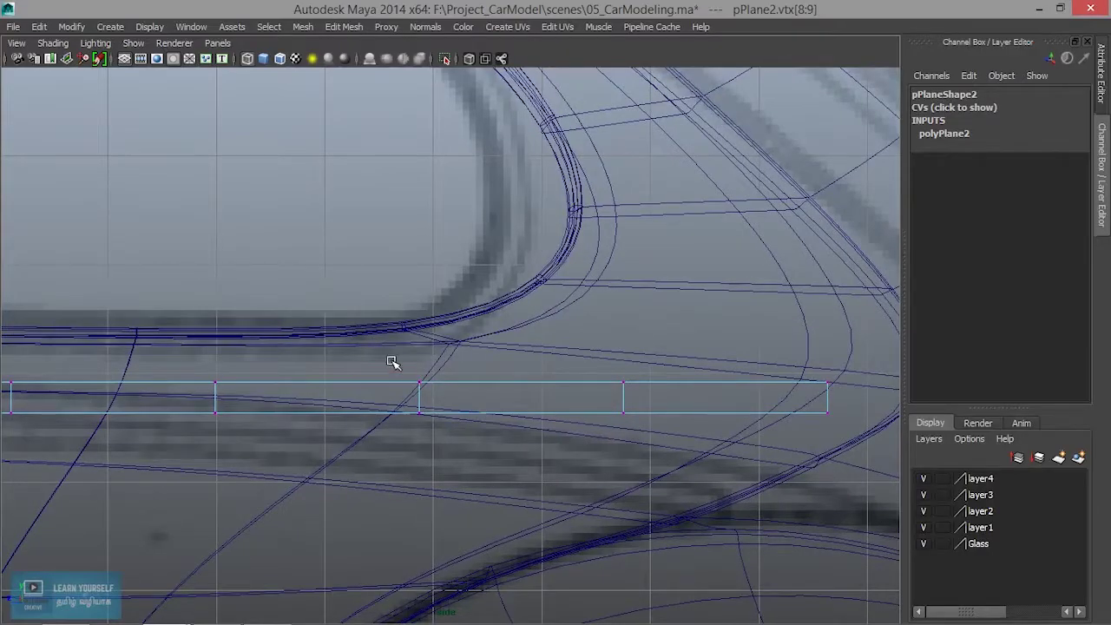
{"action": "left_click_drag", "start_coordinate": [392, 363], "coordinate": [453, 436]}
{"action": "left_click_drag", "start_coordinate": [418, 347], "coordinate": [421, 363]}
{"action": "left_click", "coordinate": [644, 464]}
{"action": "left_click_drag", "start_coordinate": [595, 368], "coordinate": [645, 420]}
{"action": "key", "text": "ctrl+z"}
{"action": "key", "text": "ctrl+z"}
{"action": "left_click_drag", "start_coordinate": [618, 373], "coordinate": [635, 420]}
{"action": "left_click_drag", "start_coordinate": [622, 345], "coordinate": [650, 383]}
Lower the strip's rear end vertices to the rear fender and angle the end edge along the fender's outline
{"action": "left_click_drag", "start_coordinate": [870, 464], "coordinate": [871, 466]}
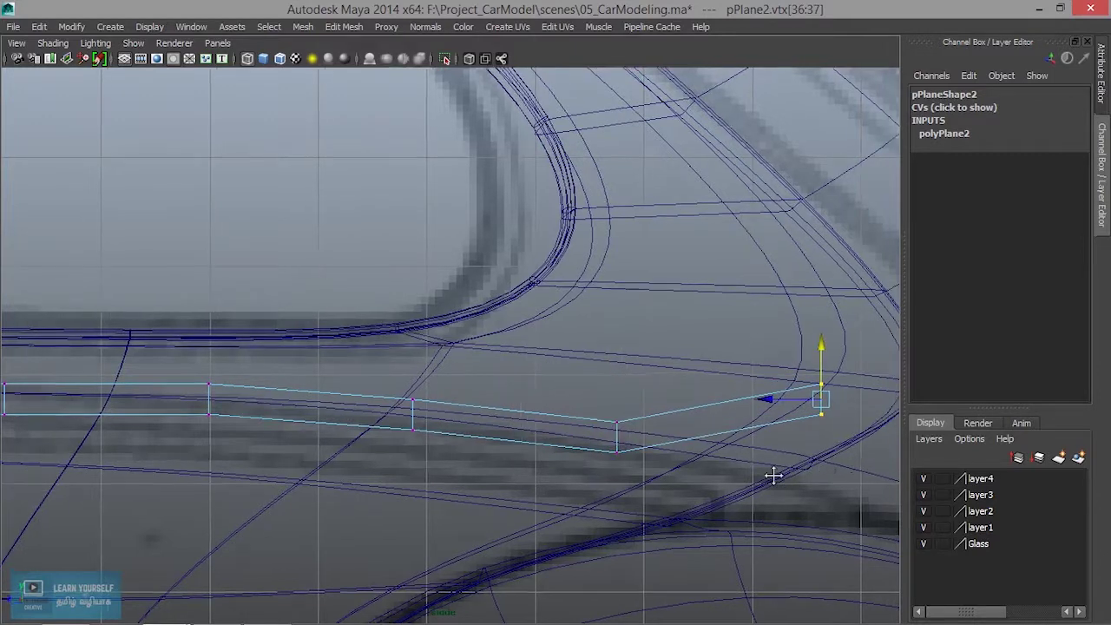
{"action": "middle_click_drag", "start_coordinate": [814, 466], "coordinate": [633, 448], "text": "alt"}
{"action": "left_click_drag", "start_coordinate": [648, 327], "coordinate": [633, 407]}
{"action": "scroll", "coordinate": [681, 501], "scroll_direction": "up", "scroll_amount": 4}
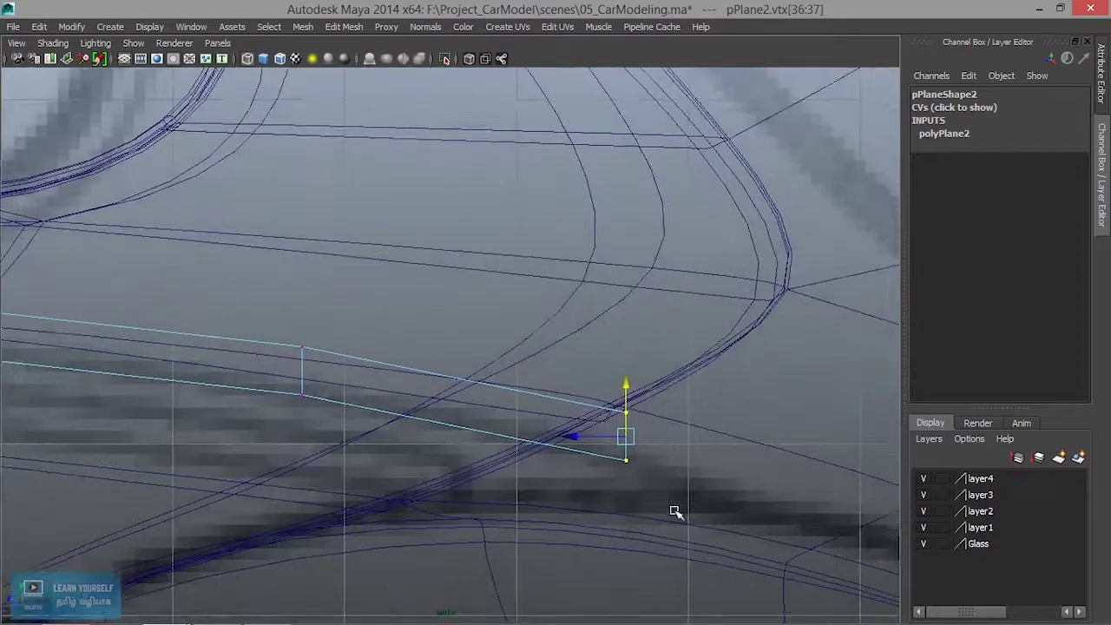
{"action": "left_click_drag", "start_coordinate": [652, 473], "coordinate": [592, 469]}
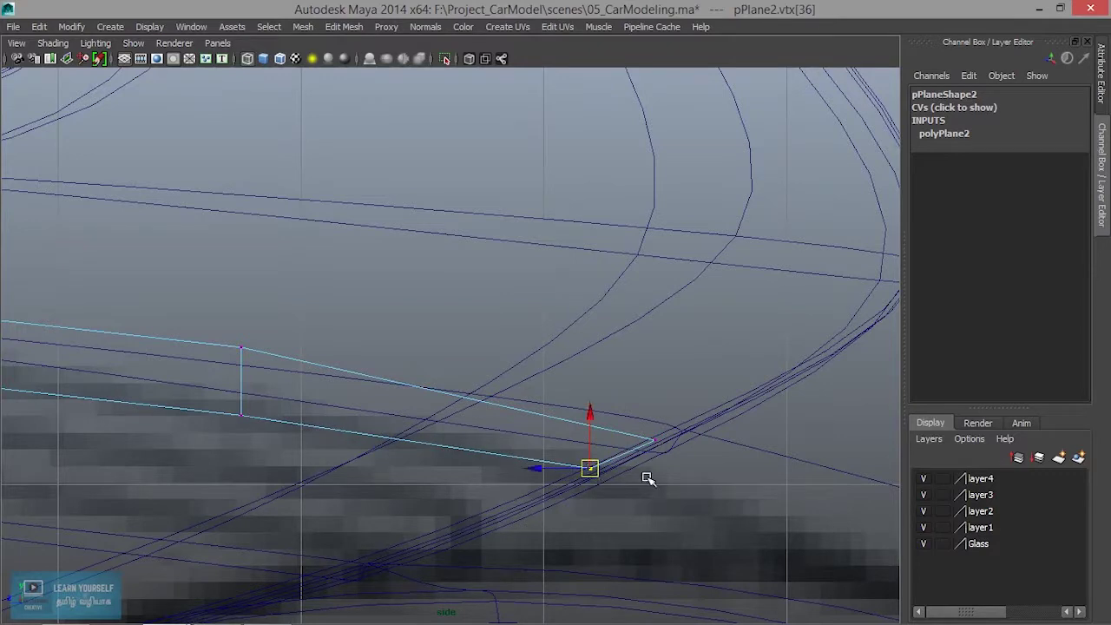
{"action": "mouse_move", "coordinate": [633, 422]}
{"action": "left_mouse_down"}
{"action": "mouse_move", "coordinate": [671, 452]}
{"action": "mouse_move", "coordinate": [649, 434]}
{"action": "left_mouse_up"}
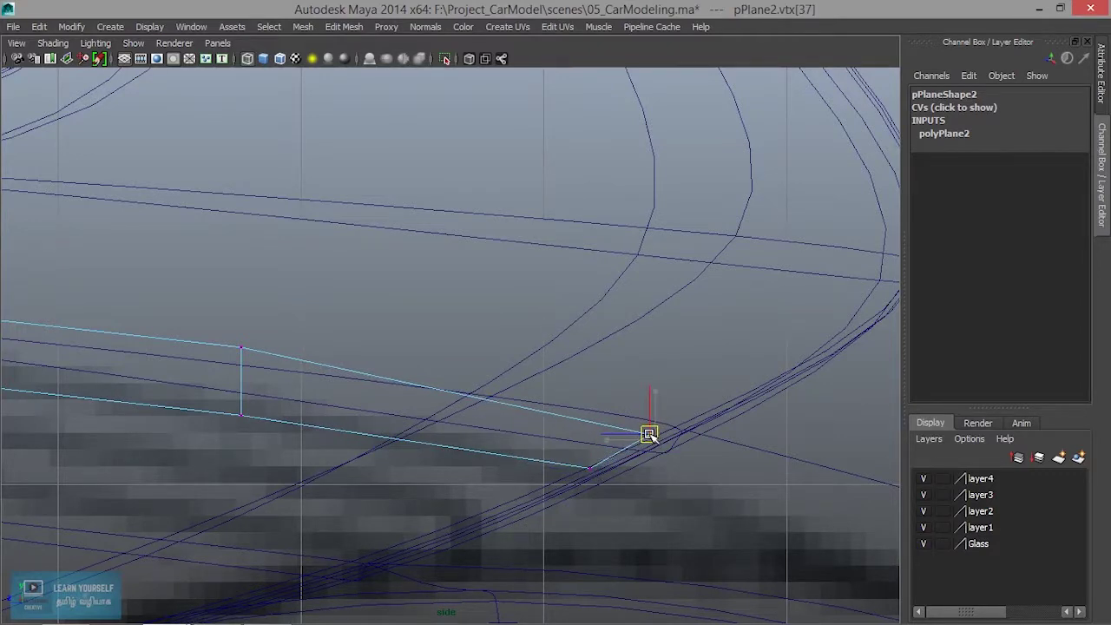
Return to the perspective view, check the strip along the car's side, and switch it back to object mode
{"action": "key", "text": "space"}
{"action": "key", "text": "space"}
{"action": "left_click_drag", "start_coordinate": [547, 429], "coordinate": [631, 402], "text": "alt"}
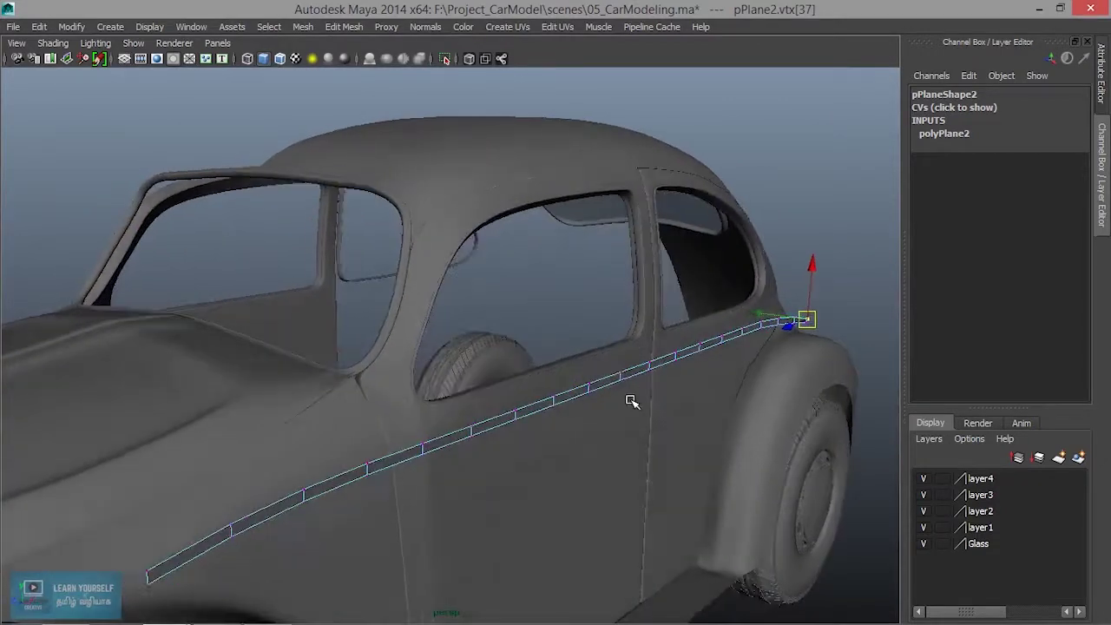
{"action": "right_click_drag", "start_coordinate": [627, 254], "coordinate": [708, 276]}
{"action": "right_click_drag", "start_coordinate": [712, 241], "coordinate": [710, 248]}
{"action": "left_click", "coordinate": [649, 368]}
{"action": "right_click_drag", "start_coordinate": [621, 379], "coordinate": [688, 235]}
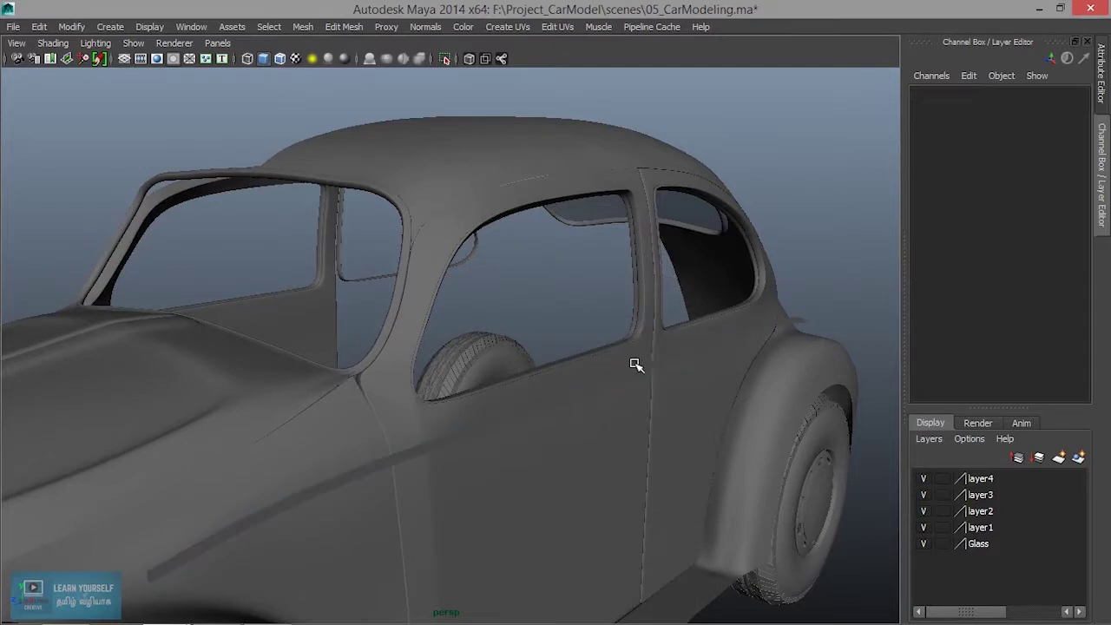
Move the molding strip inward along X to Translate X 9.073 so it sits against the car's side
{"action": "left_click", "coordinate": [607, 384]}
{"action": "left_click_drag", "start_coordinate": [606, 399], "coordinate": [671, 422], "text": "alt"}
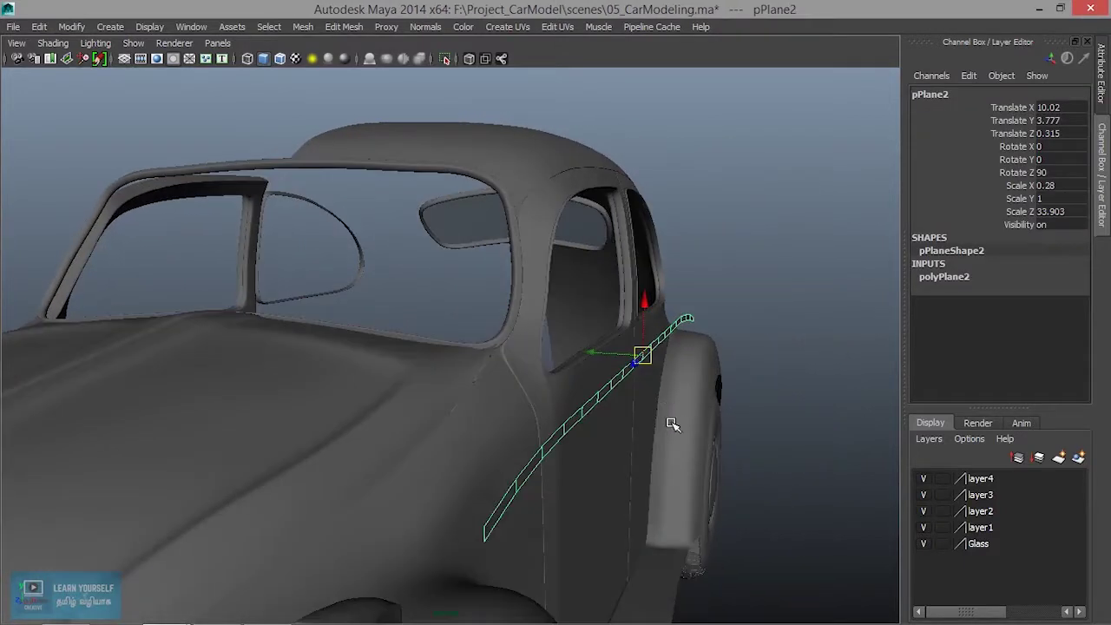
{"action": "left_click_drag", "start_coordinate": [593, 355], "coordinate": [566, 354]}
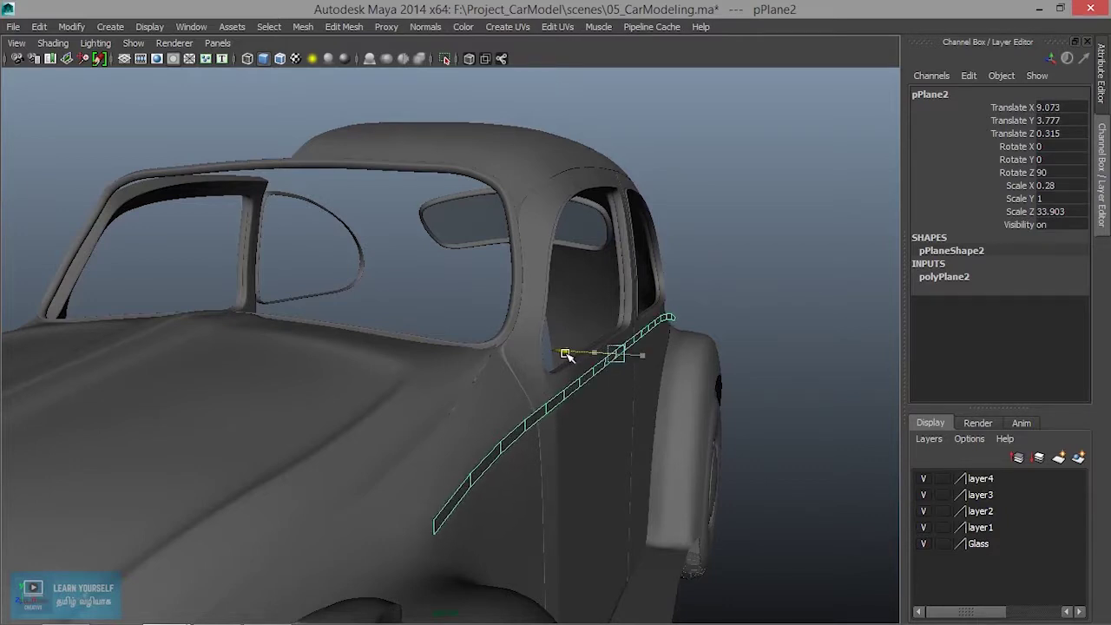
{"action": "left_click_drag", "start_coordinate": [644, 432], "coordinate": [459, 408], "text": "alt"}
{"action": "right_click_drag", "start_coordinate": [459, 409], "coordinate": [553, 411], "text": "alt"}
{"action": "left_click_drag", "start_coordinate": [552, 411], "coordinate": [637, 370], "text": "alt"}
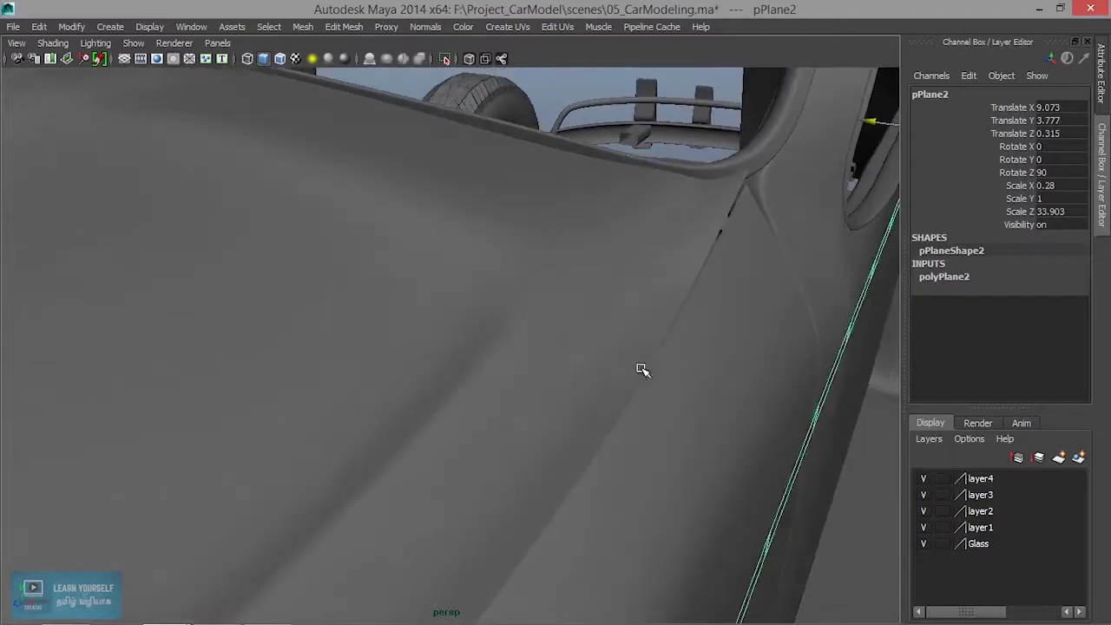
{"action": "middle_click_drag", "start_coordinate": [659, 362], "coordinate": [459, 380], "text": "alt"}
{"action": "left_click_drag", "start_coordinate": [458, 379], "coordinate": [355, 313], "text": "alt"}
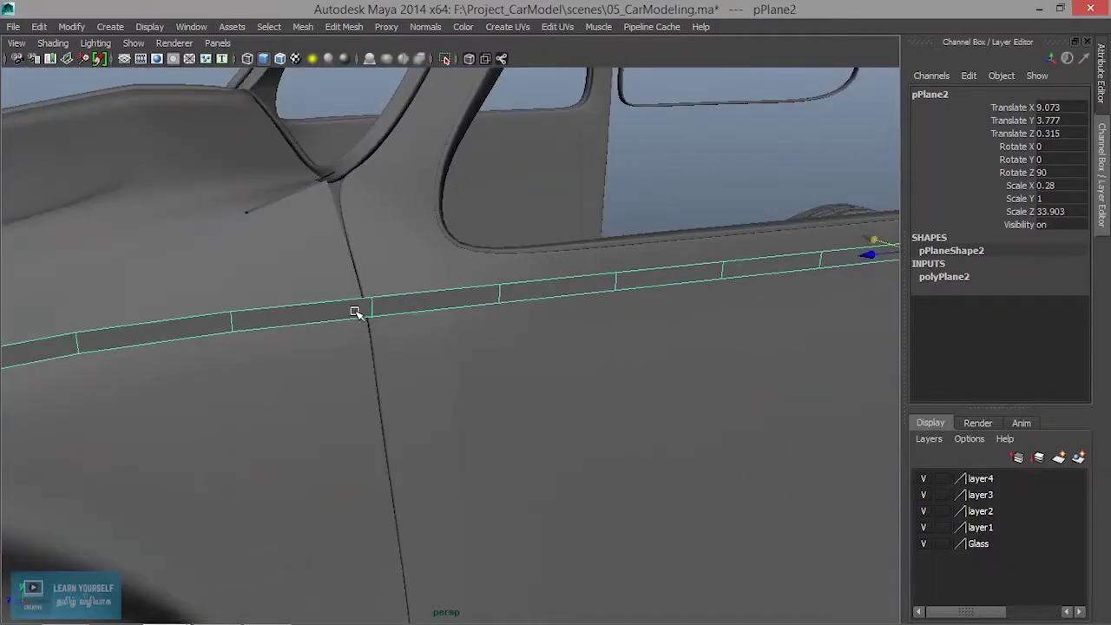
Switch the molding strip to vertex mode and select the five vertex pairs at its front end
{"action": "right_click_drag", "start_coordinate": [415, 254], "coordinate": [353, 254]}
{"action": "scroll", "coordinate": [446, 372], "scroll_direction": "down", "scroll_amount": 5}
{"action": "left_click_drag", "start_coordinate": [446, 372], "coordinate": [348, 374], "text": "alt"}
{"action": "mouse_move", "coordinate": [349, 375]}
{"action": "left_mouse_down", "text": "alt"}
{"action": "mouse_move", "coordinate": [390, 394]}
{"action": "mouse_move", "coordinate": [351, 390]}
{"action": "left_mouse_up", "text": "alt"}
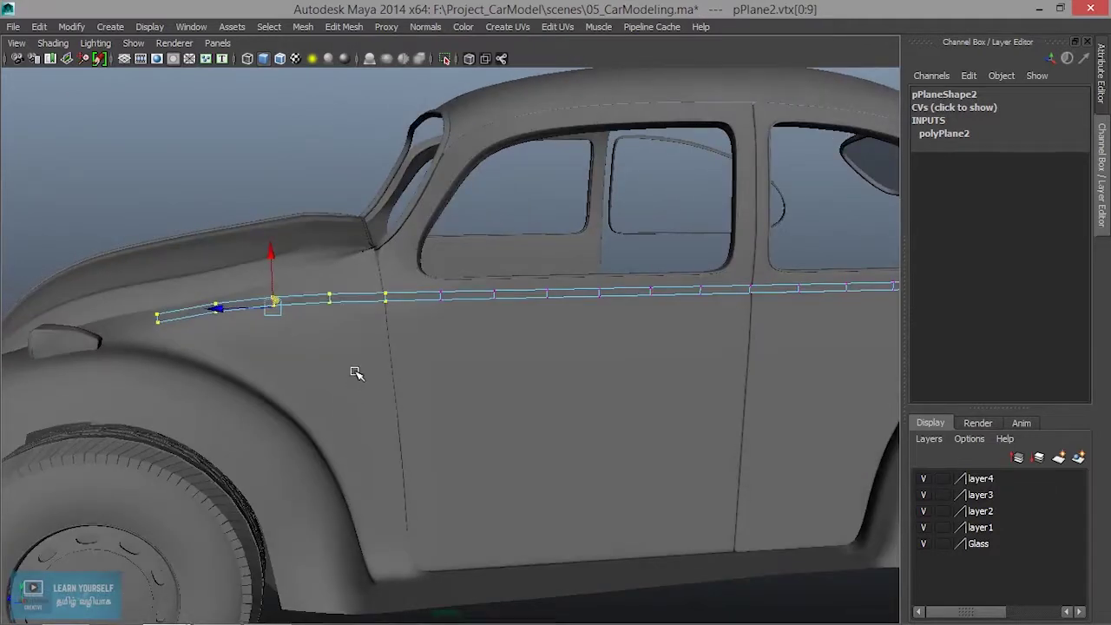
{"action": "scroll", "coordinate": [356, 368], "scroll_direction": "up", "scroll_amount": 3}
{"action": "mouse_move", "coordinate": [344, 370]}
{"action": "left_mouse_down", "text": "alt"}
{"action": "mouse_move", "coordinate": [404, 379]}
{"action": "mouse_move", "coordinate": [365, 377]}
{"action": "mouse_move", "coordinate": [337, 351]}
{"action": "left_mouse_up", "text": "alt"}
{"action": "left_click_drag", "start_coordinate": [347, 392], "coordinate": [278, 434], "text": "alt"}
Move the strip's rear end vertex pair inward onto the seam above the rear fender
{"action": "right_click_drag", "start_coordinate": [322, 355], "coordinate": [493, 416], "text": "alt"}
{"action": "left_click_drag", "start_coordinate": [494, 416], "coordinate": [450, 357], "text": "alt"}
{"action": "left_click_drag", "start_coordinate": [832, 305], "coordinate": [556, 382]}
{"action": "key", "text": "f"}
{"action": "right_click_drag", "start_coordinate": [555, 381], "coordinate": [506, 372], "text": "alt"}
{"action": "left_click_drag", "start_coordinate": [506, 371], "coordinate": [623, 400], "text": "alt"}
{"action": "left_click_drag", "start_coordinate": [561, 399], "coordinate": [613, 449]}
{"action": "left_click_drag", "start_coordinate": [612, 450], "coordinate": [580, 476], "text": "alt"}
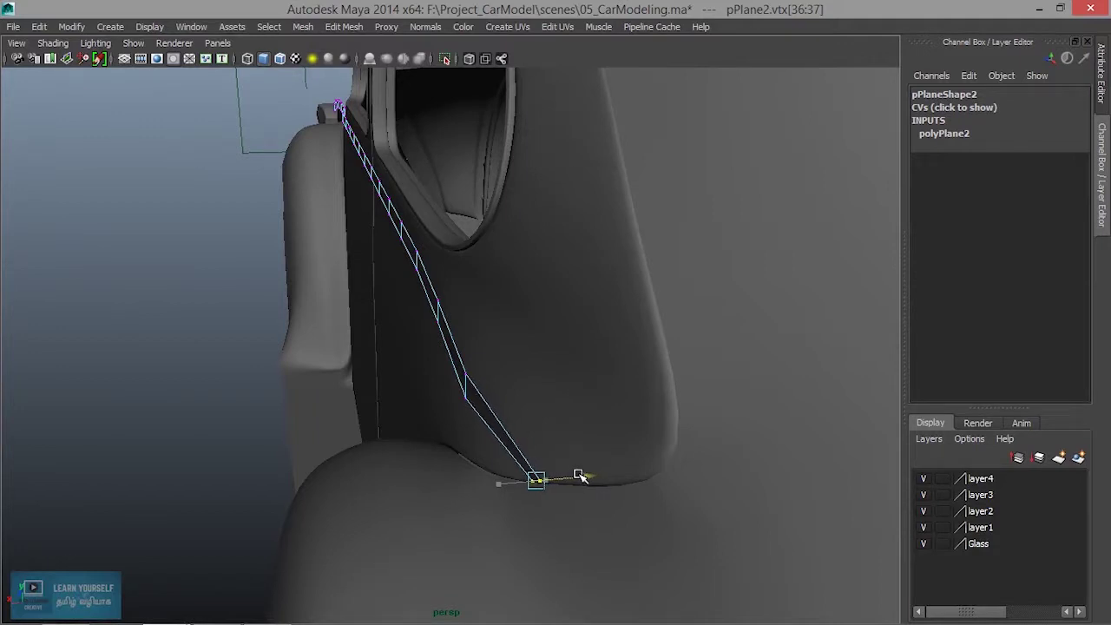
Move the second-to-last vertex pair at the strip's rear inward to follow the body's curvature
{"action": "left_click_drag", "start_coordinate": [444, 354], "coordinate": [518, 431]}
{"action": "left_click_drag", "start_coordinate": [512, 385], "coordinate": [536, 384]}
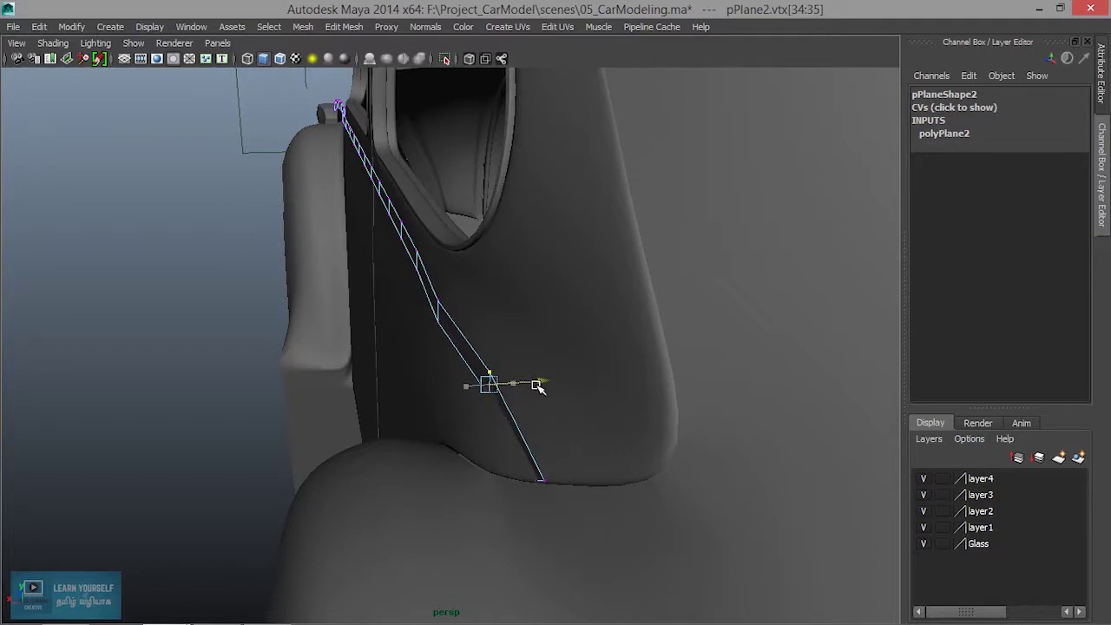
{"action": "middle_click_drag", "start_coordinate": [548, 431], "coordinate": [598, 449], "text": "alt"}
{"action": "left_click_drag", "start_coordinate": [598, 449], "coordinate": [646, 428], "text": "alt"}
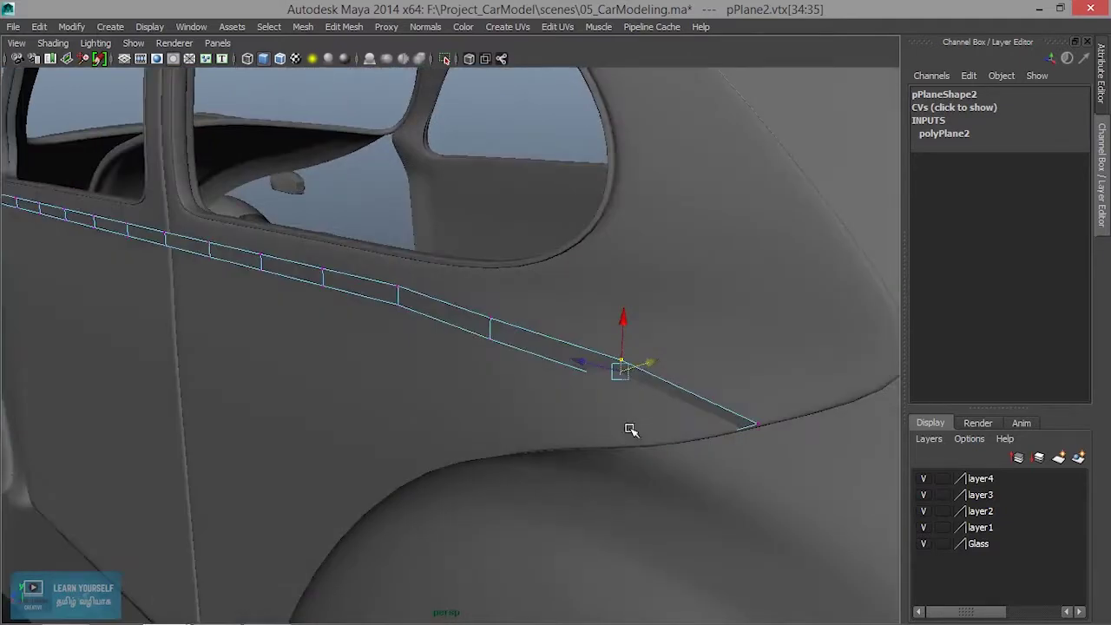
{"action": "middle_click_drag", "start_coordinate": [575, 396], "coordinate": [593, 494], "text": "alt"}
Move the third-to-last vertex pair, behind the rear side window's lower edge, inward against the body
{"action": "right_click_drag", "start_coordinate": [444, 394], "coordinate": [565, 445], "text": "alt"}
{"action": "left_click_drag", "start_coordinate": [565, 445], "coordinate": [651, 414], "text": "alt"}
{"action": "middle_click_drag", "start_coordinate": [496, 479], "coordinate": [599, 402], "text": "alt"}
{"action": "left_click_drag", "start_coordinate": [493, 376], "coordinate": [570, 494]}
{"action": "left_click_drag", "start_coordinate": [570, 493], "coordinate": [425, 479], "text": "alt"}
{"action": "left_click_drag", "start_coordinate": [670, 420], "coordinate": [680, 416]}
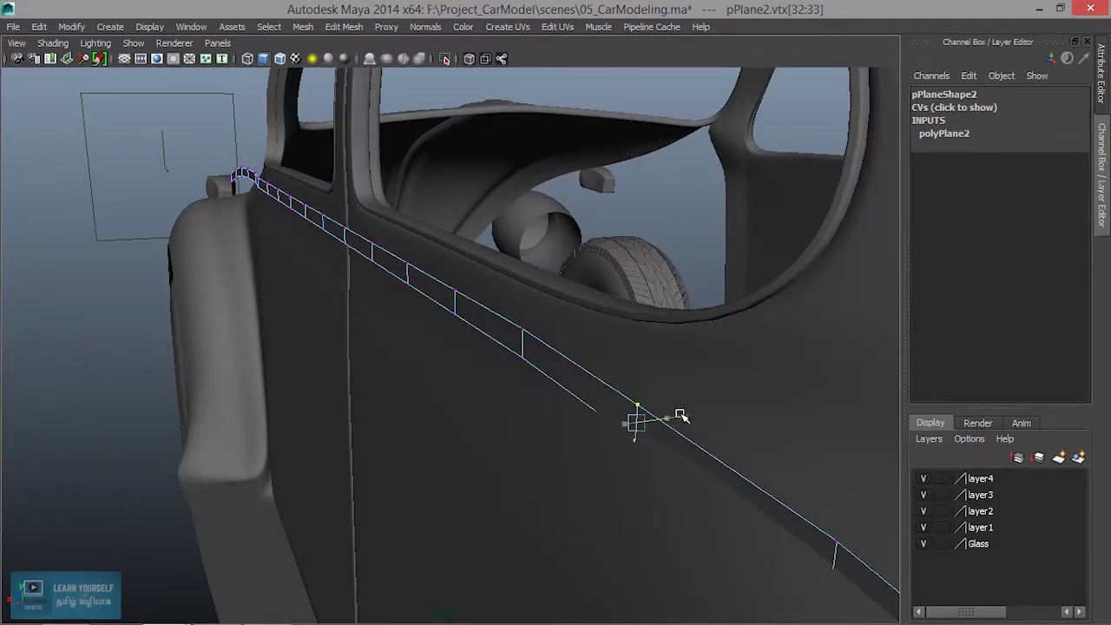
{"action": "left_click_drag", "start_coordinate": [607, 508], "coordinate": [547, 368], "text": "alt"}
Select the fourth-to-last vertex pair and examine how the strip's rear section follows the body and fender
{"action": "left_click_drag", "start_coordinate": [489, 336], "coordinate": [573, 424]}
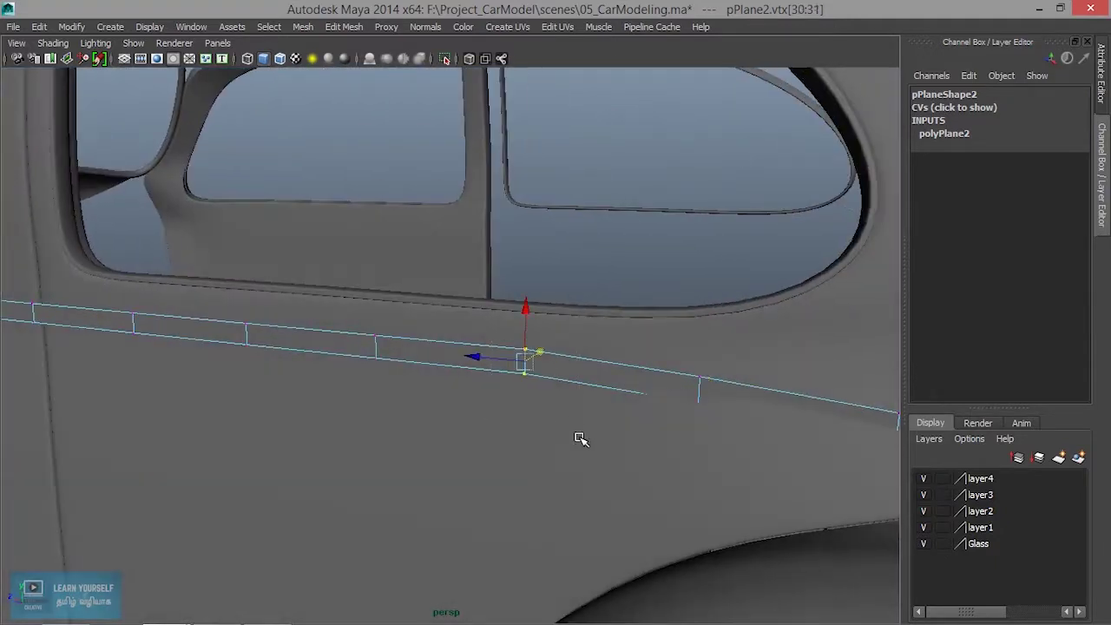
{"action": "scroll", "coordinate": [547, 478], "scroll_direction": "down", "scroll_amount": 5}
{"action": "left_click_drag", "start_coordinate": [549, 477], "coordinate": [601, 445], "text": "alt"}
{"action": "scroll", "coordinate": [513, 469], "scroll_direction": "up", "scroll_amount": 5}
{"action": "middle_click_drag", "start_coordinate": [744, 568], "coordinate": [751, 515], "text": "alt"}
{"action": "left_click_drag", "start_coordinate": [703, 483], "coordinate": [582, 486], "text": "alt"}
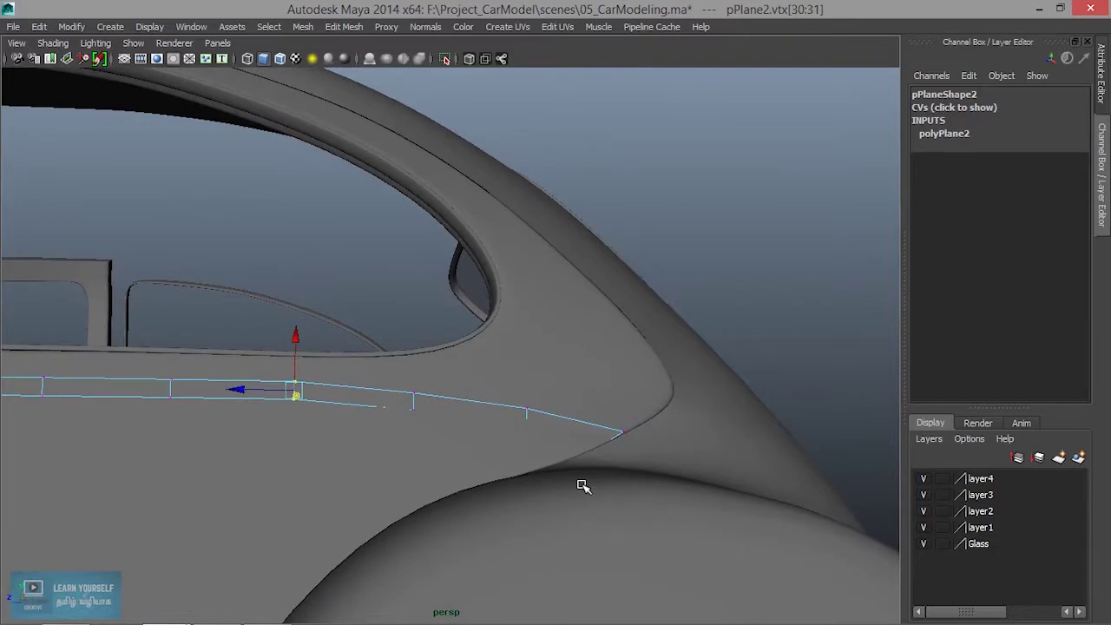
{"action": "scroll", "coordinate": [581, 486], "scroll_direction": "down", "scroll_amount": 8}
{"action": "left_click_drag", "start_coordinate": [439, 453], "coordinate": [493, 478], "text": "alt"}
Raise the last three vertex pairs at the strip's rear slightly and shift them inward toward the body
{"action": "right_click_drag", "start_coordinate": [512, 483], "coordinate": [833, 538], "text": "alt"}
{"action": "middle_click_drag", "start_coordinate": [716, 418], "coordinate": [868, 434], "text": "alt"}
{"action": "left_click_drag", "start_coordinate": [651, 425], "coordinate": [547, 412], "text": "alt"}
{"action": "middle_click_drag", "start_coordinate": [555, 412], "coordinate": [524, 421], "text": "alt"}
{"action": "left_click_drag", "start_coordinate": [643, 437], "coordinate": [710, 425]}
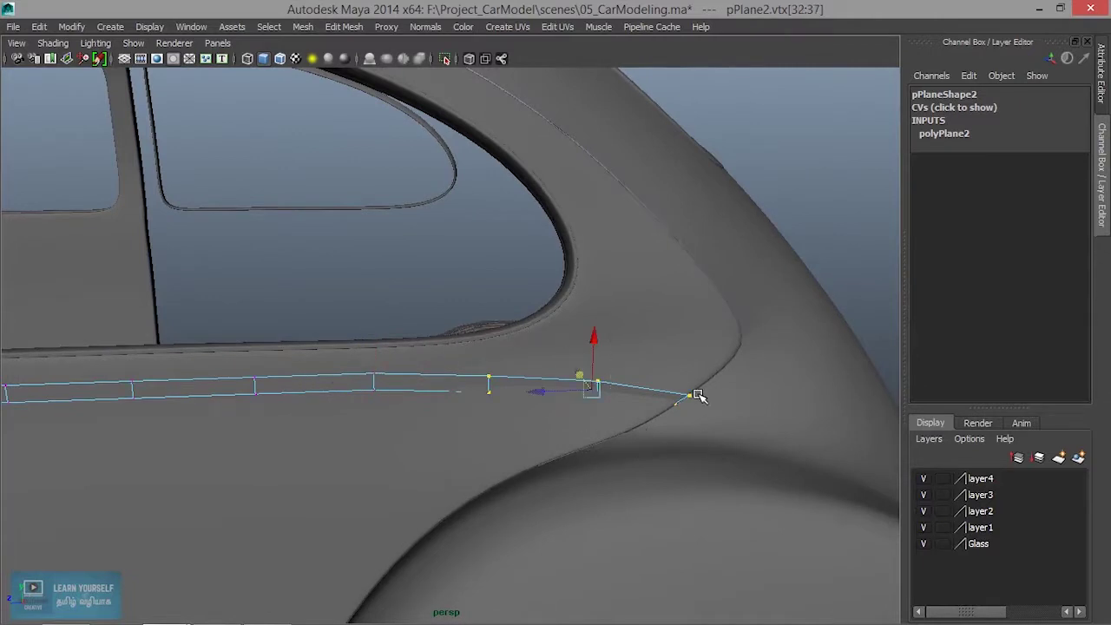
{"action": "left_click_drag", "start_coordinate": [593, 336], "coordinate": [591, 326]}
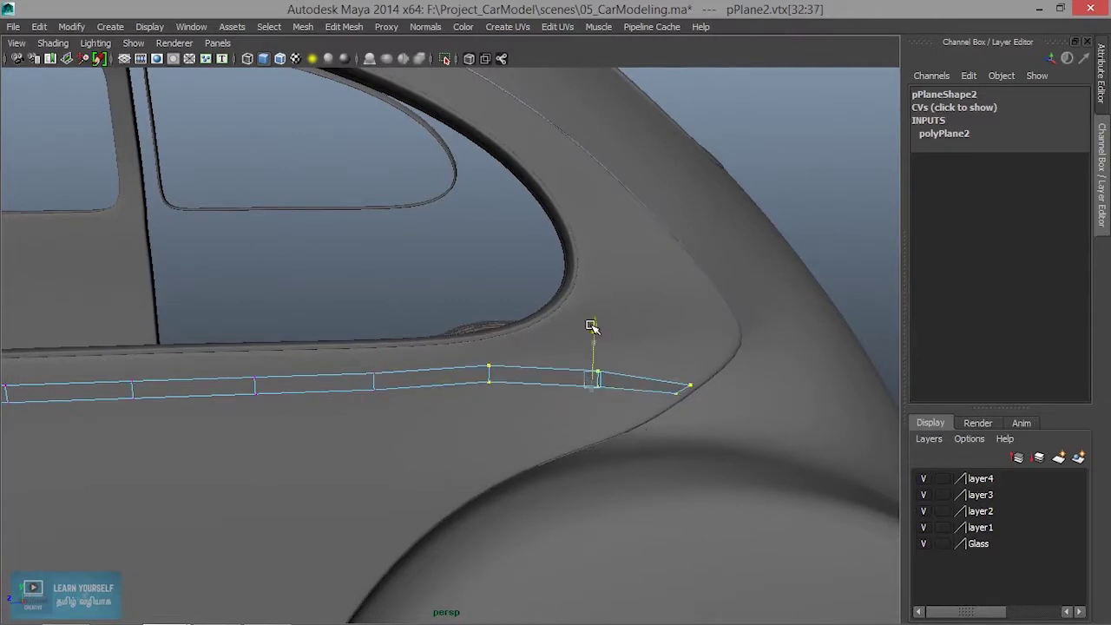
{"action": "left_click_drag", "start_coordinate": [552, 384], "coordinate": [647, 434]}
{"action": "left_click_drag", "start_coordinate": [455, 303], "coordinate": [444, 304]}
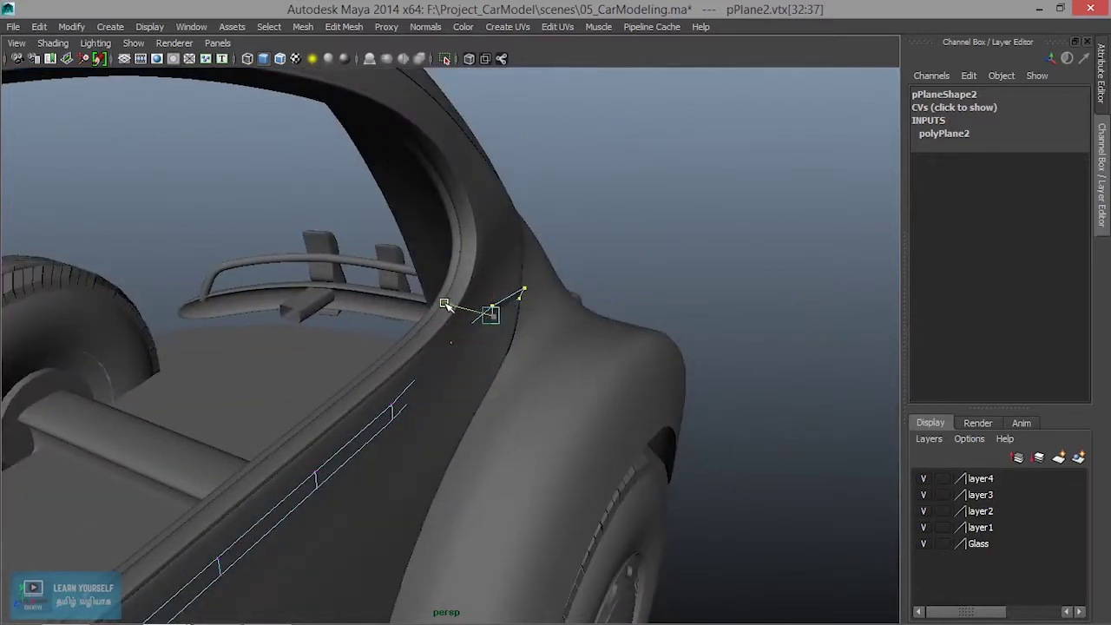
Adjust only the rear end vertex pair inward at the fender seam and check the strip's side profile
{"action": "left_click_drag", "start_coordinate": [598, 382], "coordinate": [505, 346], "text": "alt"}
{"action": "left_click_drag", "start_coordinate": [453, 263], "coordinate": [609, 388], "text": "ctrl"}
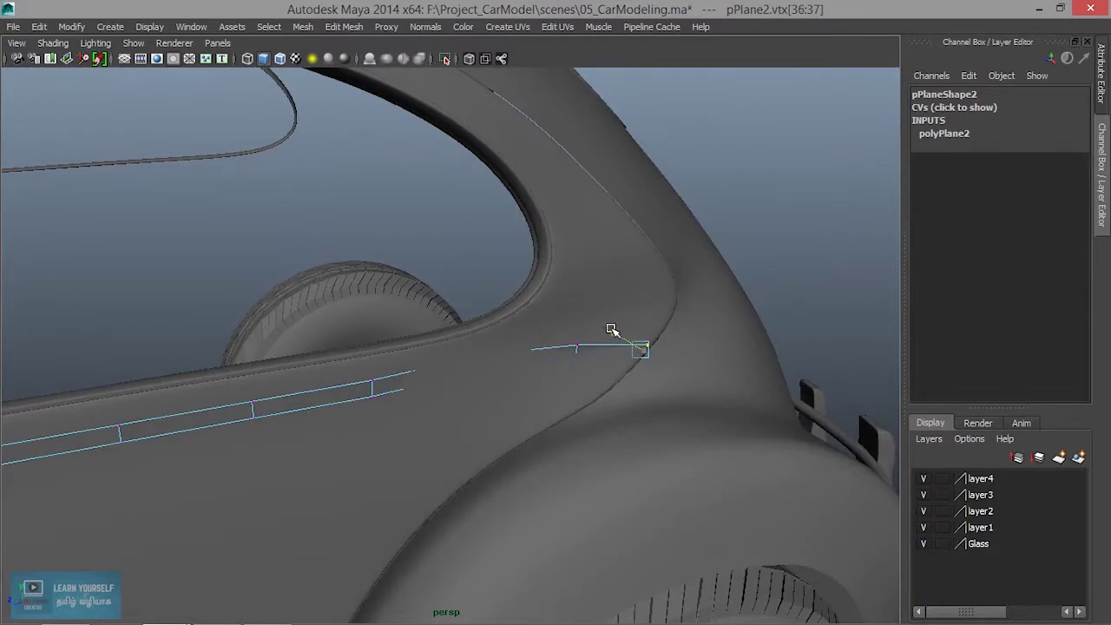
{"action": "left_click_drag", "start_coordinate": [611, 328], "coordinate": [566, 414], "text": "alt"}
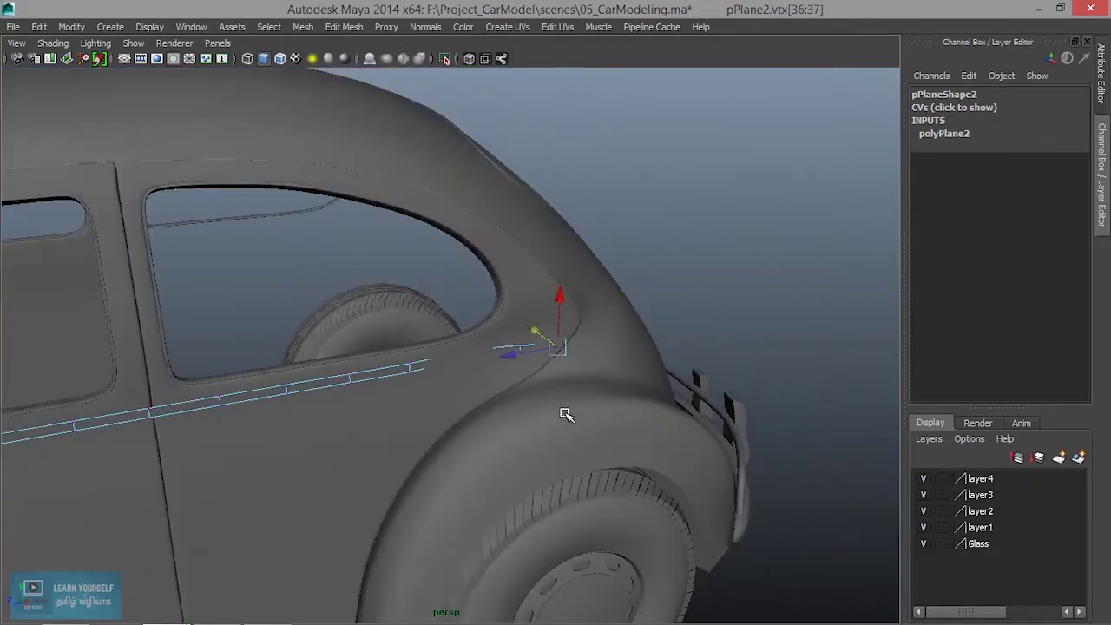
{"action": "scroll", "coordinate": [565, 415], "scroll_direction": "down", "scroll_amount": 5}
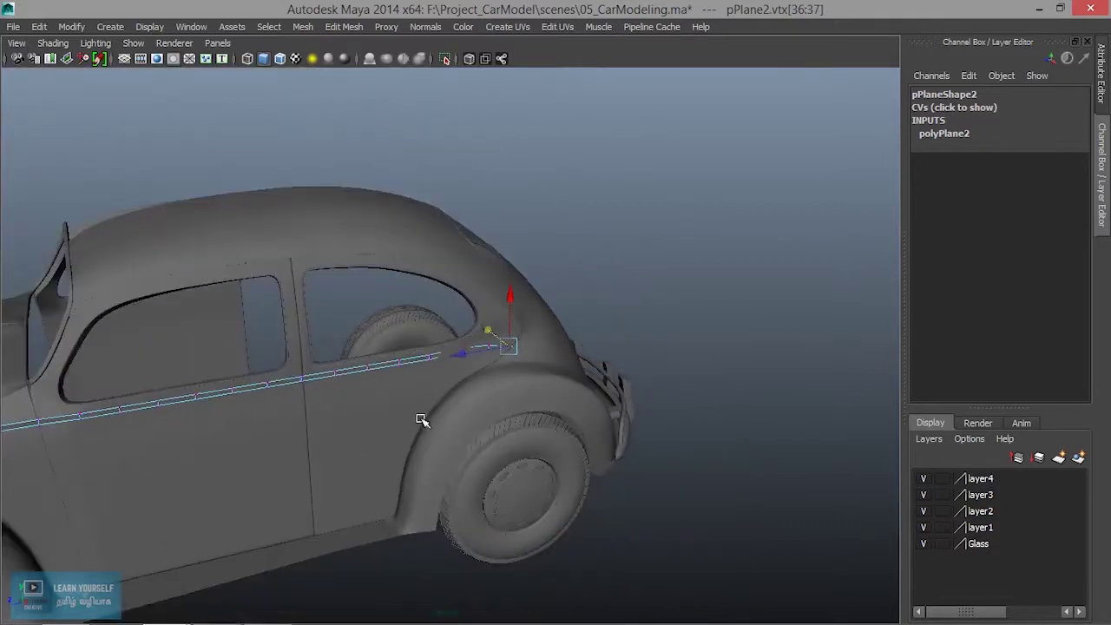
{"action": "left_click_drag", "start_coordinate": [423, 422], "coordinate": [437, 337], "text": "alt"}
{"action": "scroll", "coordinate": [521, 352], "scroll_direction": "up", "scroll_amount": 6}
{"action": "left_click_drag", "start_coordinate": [605, 370], "coordinate": [569, 347], "text": "alt"}
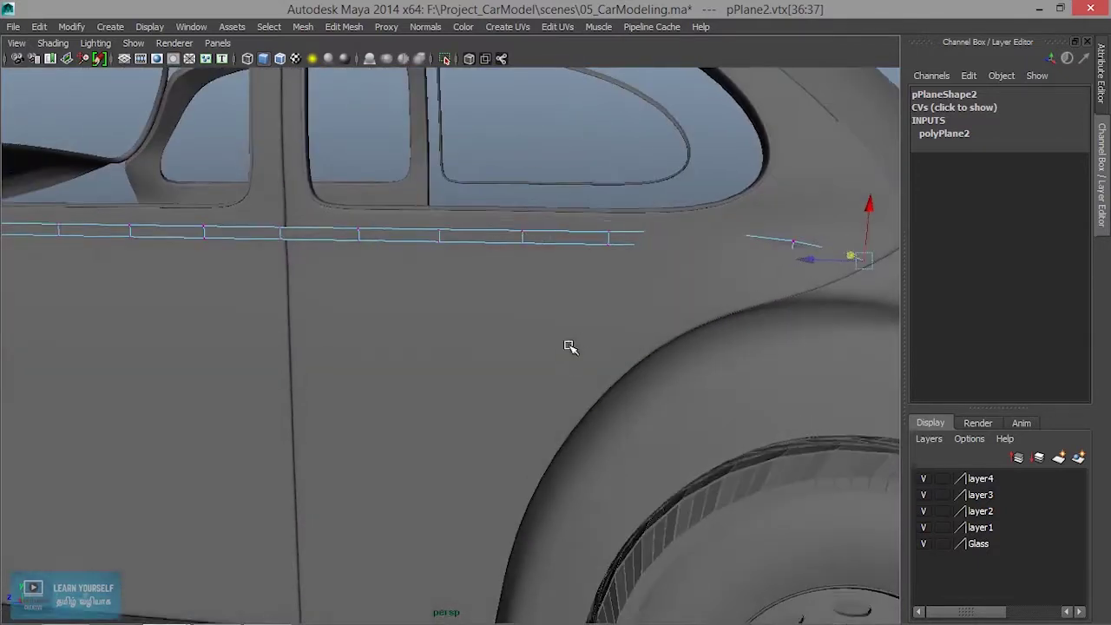
Select the strip's middle vertex pairs along the door and rear side window and push them slightly inward
{"action": "middle_click_drag", "start_coordinate": [571, 347], "coordinate": [496, 421], "text": "alt"}
{"action": "right_click_drag", "start_coordinate": [476, 345], "coordinate": [620, 373], "text": "alt"}
{"action": "middle_click_drag", "start_coordinate": [628, 379], "coordinate": [738, 414], "text": "alt"}
{"action": "left_click_drag", "start_coordinate": [564, 390], "coordinate": [568, 425], "text": "alt"}
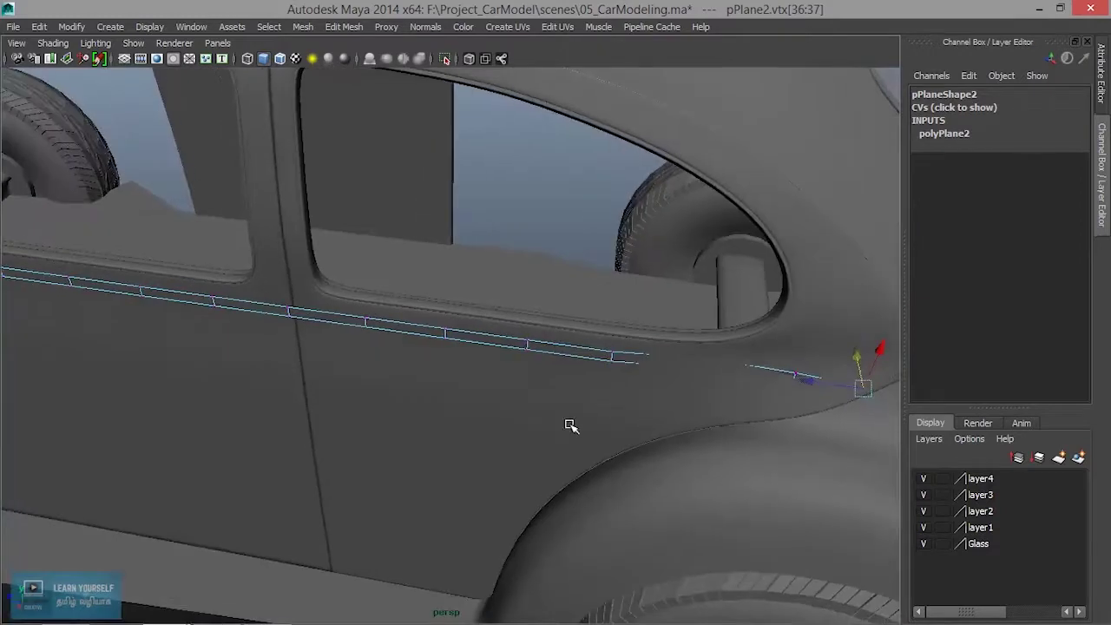
{"action": "left_click_drag", "start_coordinate": [474, 426], "coordinate": [462, 454], "text": "alt"}
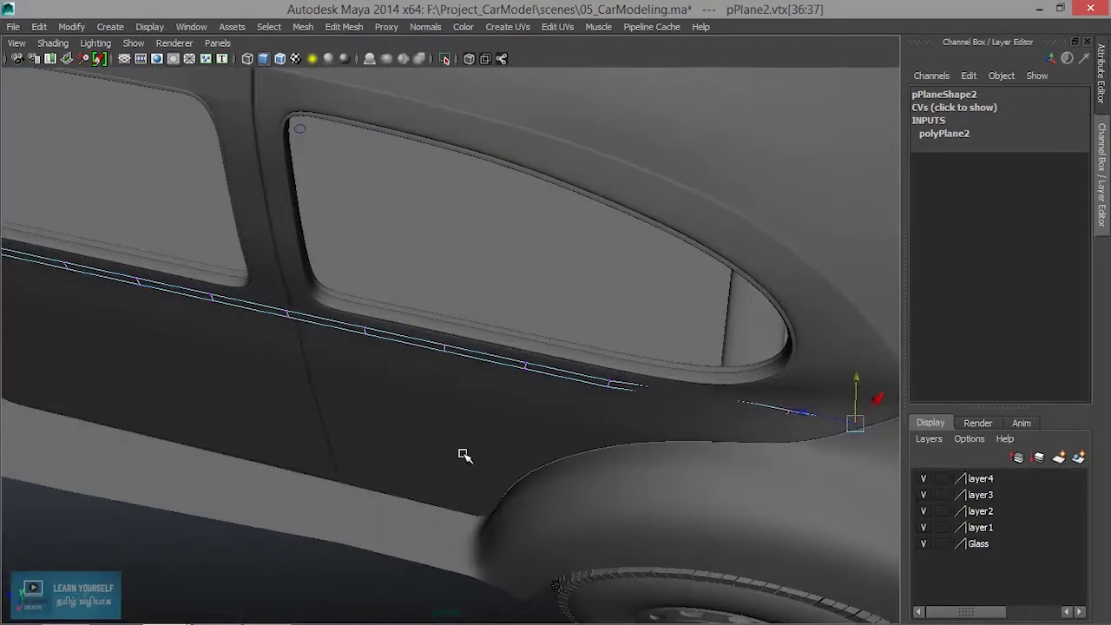
{"action": "middle_click_drag", "start_coordinate": [463, 454], "coordinate": [598, 484], "text": "alt"}
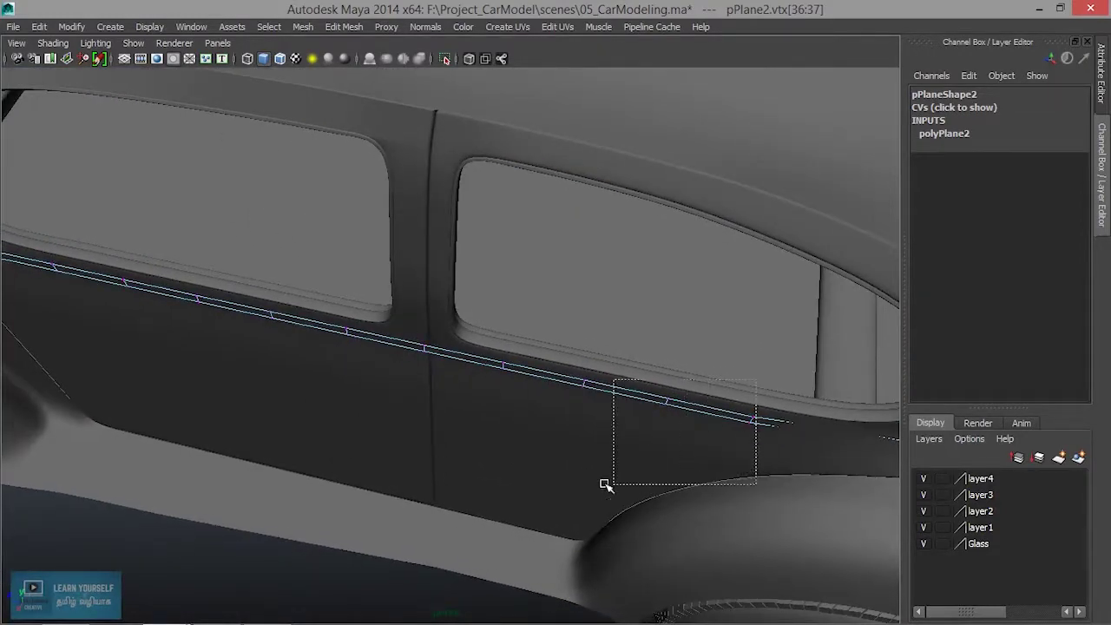
{"action": "left_click_drag", "start_coordinate": [605, 484], "coordinate": [398, 452]}
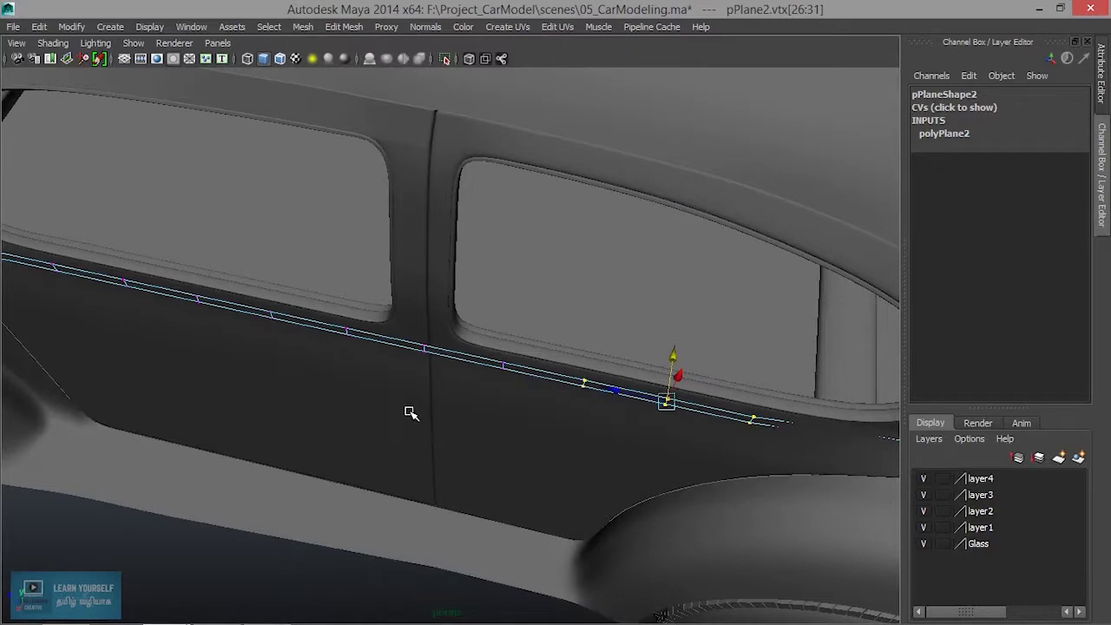
{"action": "left_click_drag", "start_coordinate": [214, 260], "coordinate": [713, 463], "text": "ctrl+shift"}
{"action": "middle_click_drag", "start_coordinate": [479, 492], "coordinate": [840, 563], "text": "alt"}
{"action": "left_click_drag", "start_coordinate": [840, 563], "coordinate": [685, 471], "text": "alt"}
{"action": "left_click_drag", "start_coordinate": [640, 417], "coordinate": [699, 422], "text": "ctrl+shift"}
{"action": "middle_click_drag", "start_coordinate": [687, 440], "coordinate": [235, 514], "text": "alt"}
{"action": "left_click_drag", "start_coordinate": [344, 442], "coordinate": [413, 491], "text": "alt"}
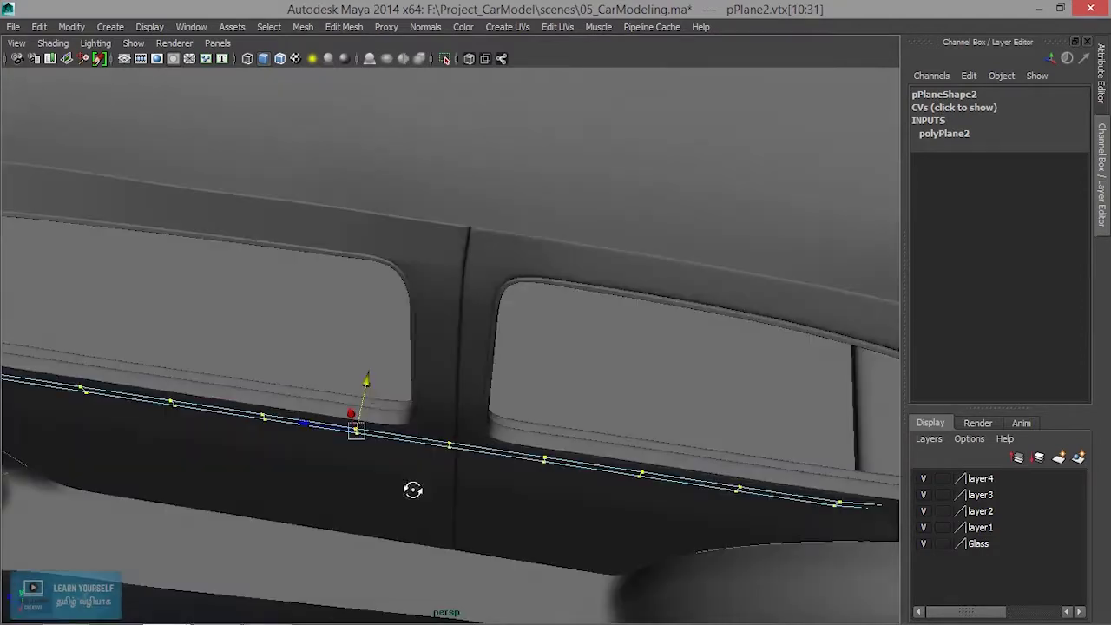
{"action": "left_click_drag", "start_coordinate": [364, 375], "coordinate": [362, 373]}
Move the strip's front end vertex pair inward until it meets the body beside the front fender
{"action": "scroll", "coordinate": [400, 439], "scroll_direction": "down", "scroll_amount": 5}
{"action": "left_click_drag", "start_coordinate": [400, 440], "coordinate": [457, 442], "text": "alt"}
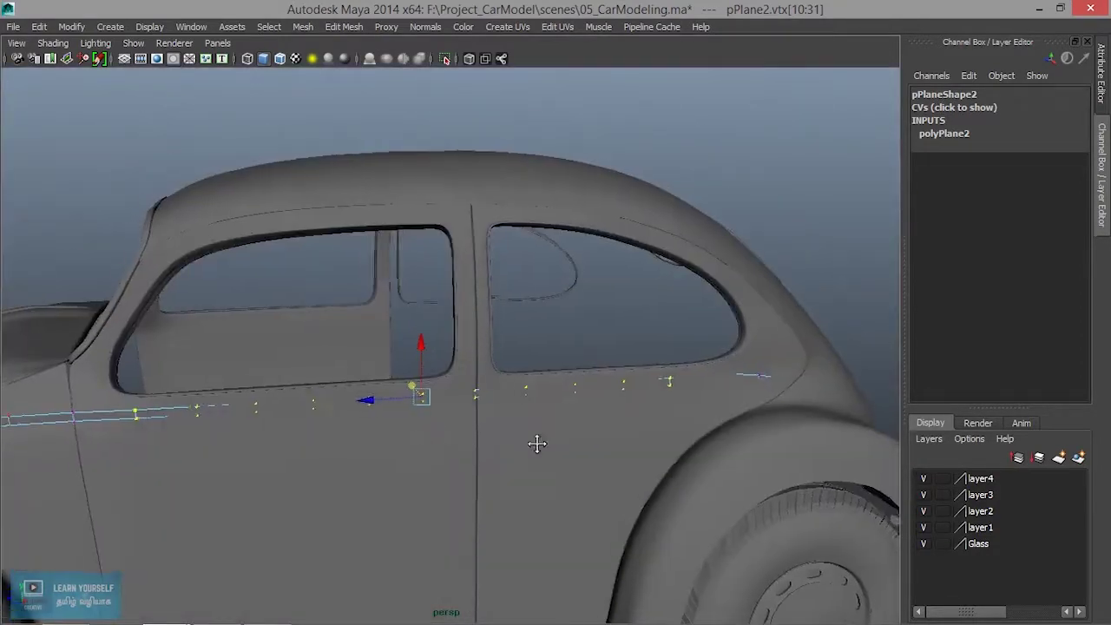
{"action": "middle_click_drag", "start_coordinate": [456, 442], "coordinate": [664, 432], "text": "alt"}
{"action": "scroll", "coordinate": [410, 402], "scroll_direction": "up", "scroll_amount": 5}
{"action": "left_click_drag", "start_coordinate": [411, 402], "coordinate": [484, 509], "text": "alt"}
{"action": "middle_click_drag", "start_coordinate": [504, 507], "coordinate": [596, 482], "text": "alt"}
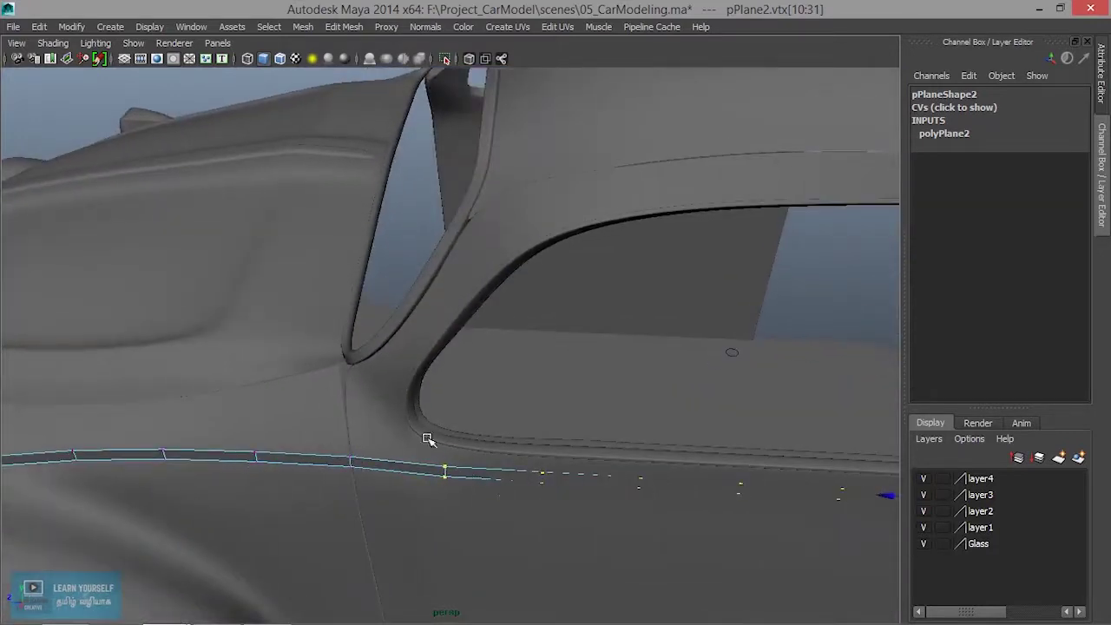
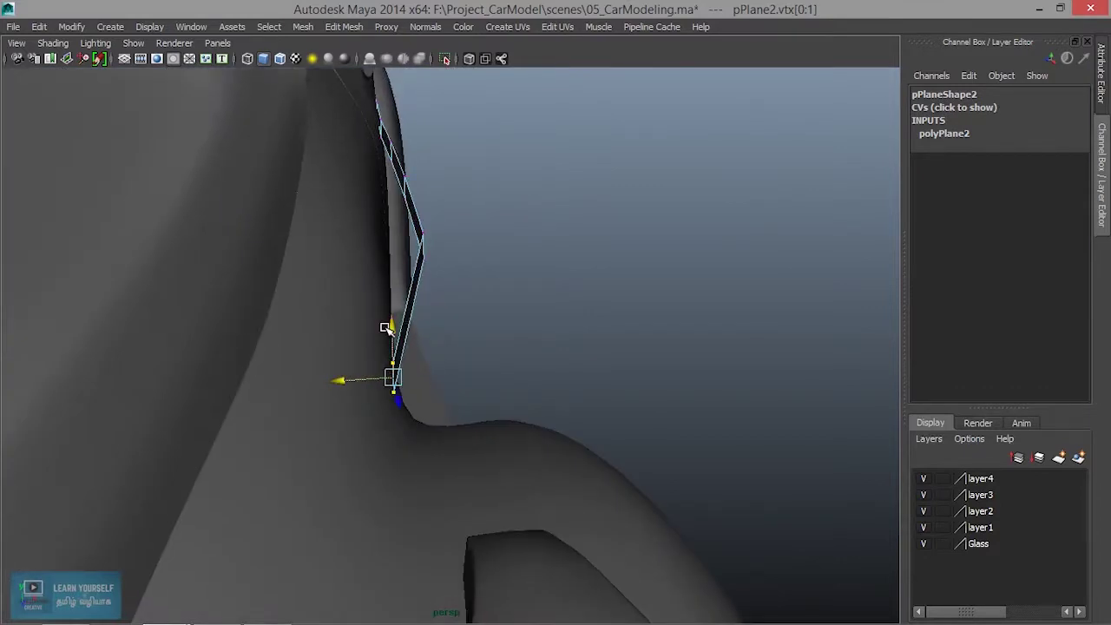
{"action": "left_click_drag", "start_coordinate": [376, 374], "coordinate": [423, 438], "text": "alt"}
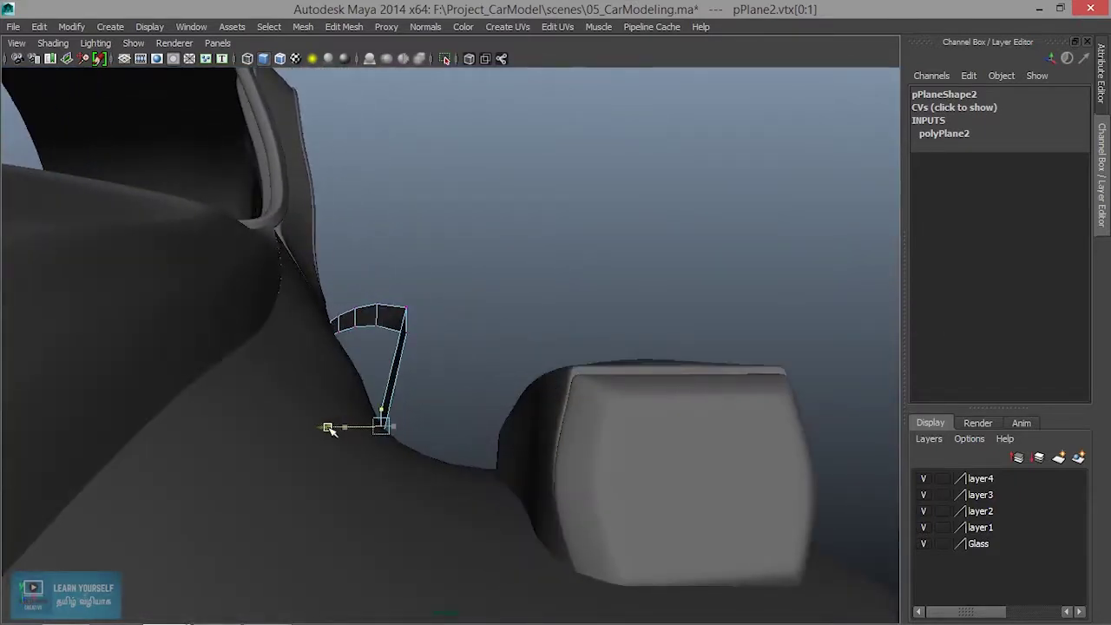
{"action": "left_click_drag", "start_coordinate": [410, 419], "coordinate": [501, 457], "text": "alt"}
Move the second and third vertex pairs from the strip's front inward to follow the body's curve
{"action": "left_click_drag", "start_coordinate": [366, 337], "coordinate": [390, 315]}
{"action": "middle_click_drag", "start_coordinate": [379, 404], "coordinate": [508, 429], "text": "alt"}
{"action": "left_click_drag", "start_coordinate": [561, 310], "coordinate": [555, 313], "text": "ctrl"}
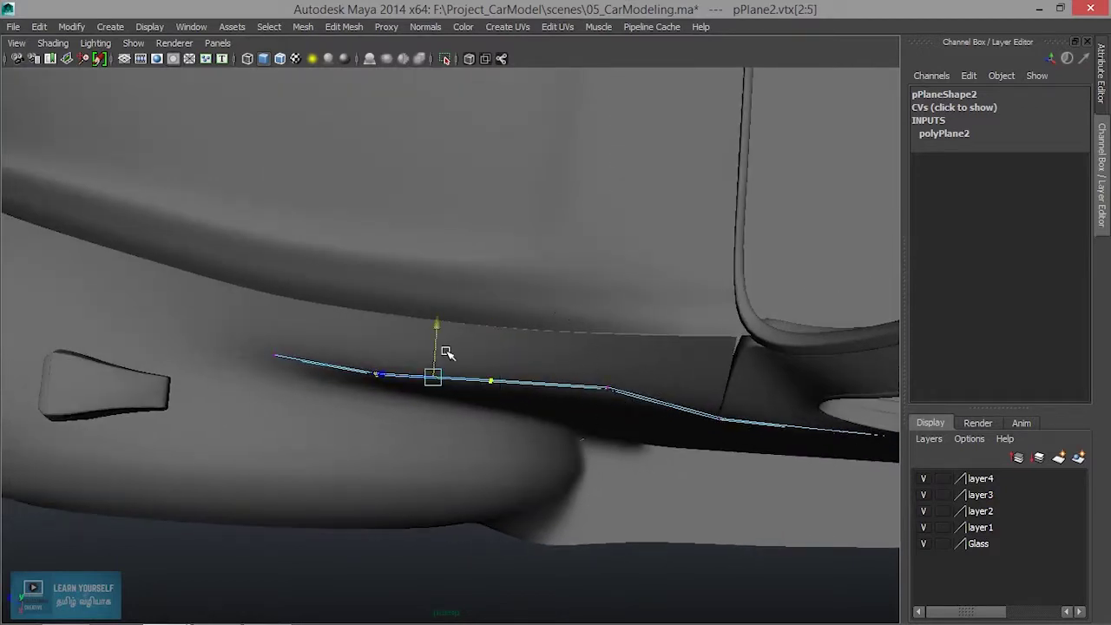
{"action": "left_click_drag", "start_coordinate": [433, 333], "coordinate": [438, 319]}
Lower the second and third front vertex pairs, and lower the second pair a little further
{"action": "left_click_drag", "start_coordinate": [432, 407], "coordinate": [459, 349], "text": "alt"}
{"action": "right_click_drag", "start_coordinate": [459, 349], "coordinate": [590, 450], "text": "alt"}
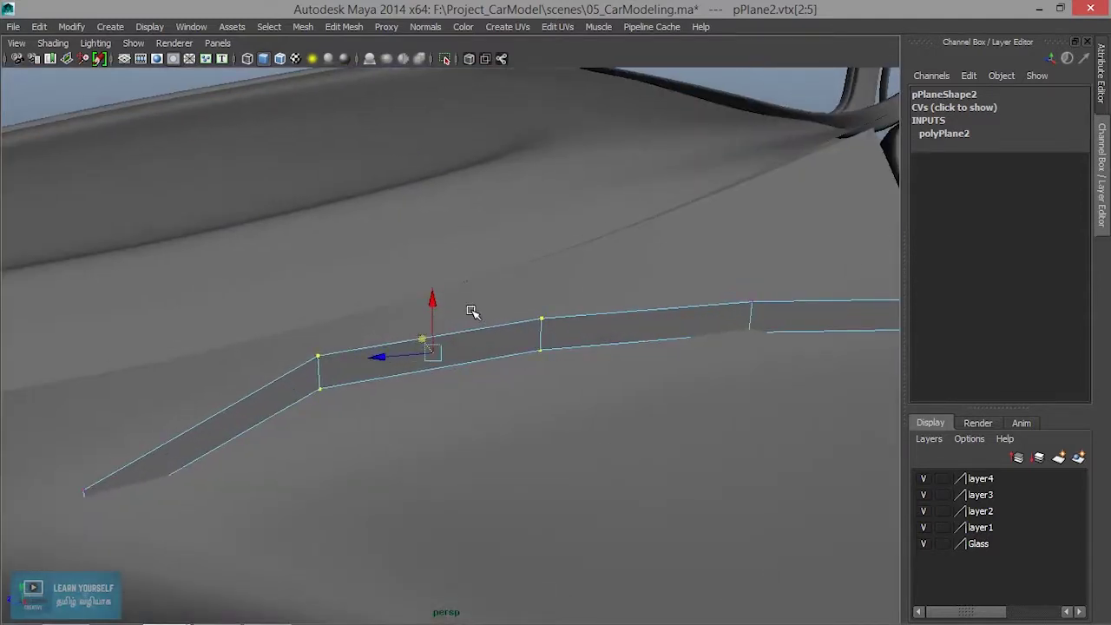
{"action": "left_click_drag", "start_coordinate": [432, 298], "coordinate": [427, 320]}
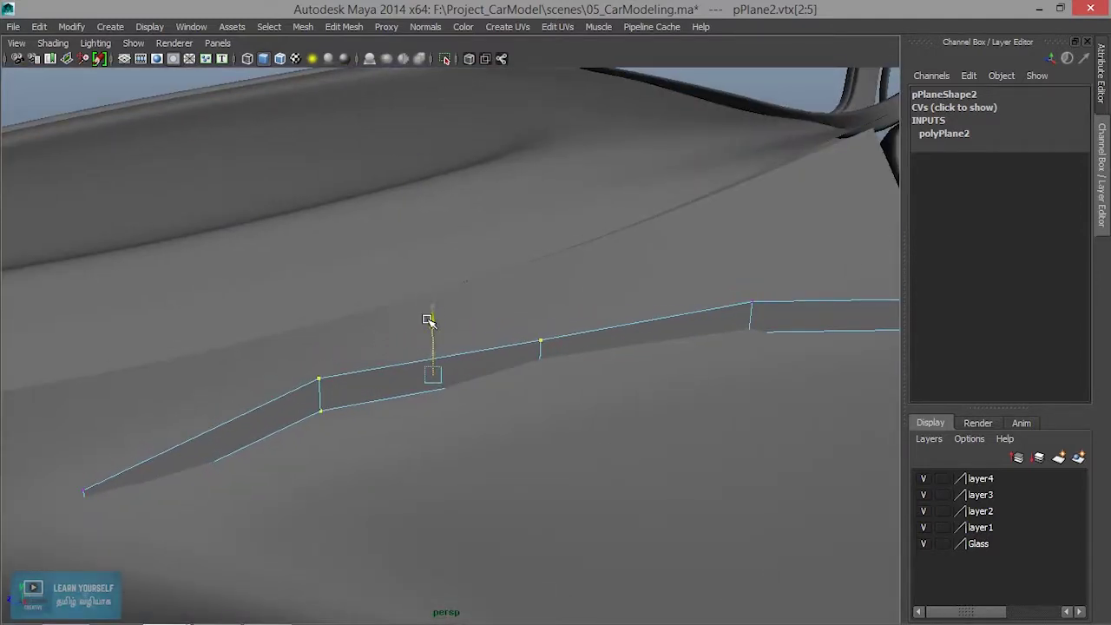
{"action": "left_click_drag", "start_coordinate": [292, 358], "coordinate": [337, 436]}
{"action": "left_click_drag", "start_coordinate": [331, 356], "coordinate": [330, 368]}
Adjust the fifth vertex pair, at the door's front seam, inward to fit the body surface
{"action": "scroll", "coordinate": [333, 410], "scroll_direction": "down", "scroll_amount": 4}
{"action": "left_click_drag", "start_coordinate": [417, 427], "coordinate": [367, 397], "text": "alt"}
{"action": "middle_click_drag", "start_coordinate": [615, 393], "coordinate": [371, 421], "text": "alt"}
{"action": "left_click_drag", "start_coordinate": [432, 324], "coordinate": [496, 417]}
{"action": "left_click_drag", "start_coordinate": [475, 319], "coordinate": [476, 312]}
{"action": "scroll", "coordinate": [502, 418], "scroll_direction": "down", "scroll_amount": 4}
{"action": "left_click_drag", "start_coordinate": [503, 465], "coordinate": [566, 420], "text": "alt"}
{"action": "left_click_drag", "start_coordinate": [467, 340], "coordinate": [455, 337]}
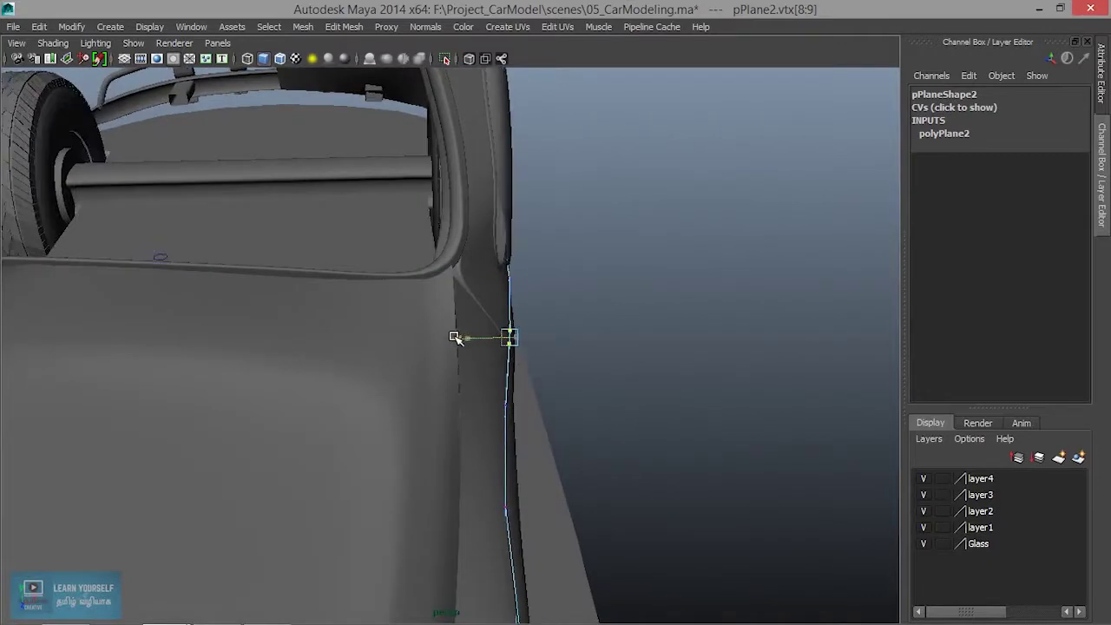
Check the strip's front section against the fender and door, and return it to object mode
{"action": "scroll", "coordinate": [637, 392], "scroll_direction": "down", "scroll_amount": 4}
{"action": "left_click_drag", "start_coordinate": [637, 393], "coordinate": [441, 362], "text": "alt"}
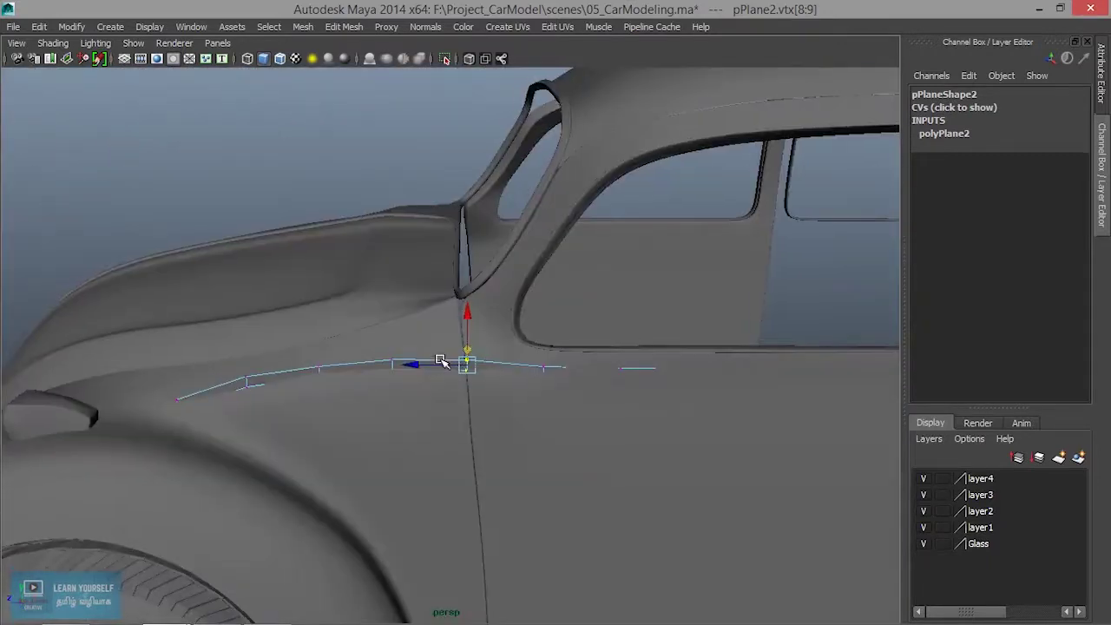
{"action": "scroll", "coordinate": [588, 405], "scroll_direction": "up", "scroll_amount": 4}
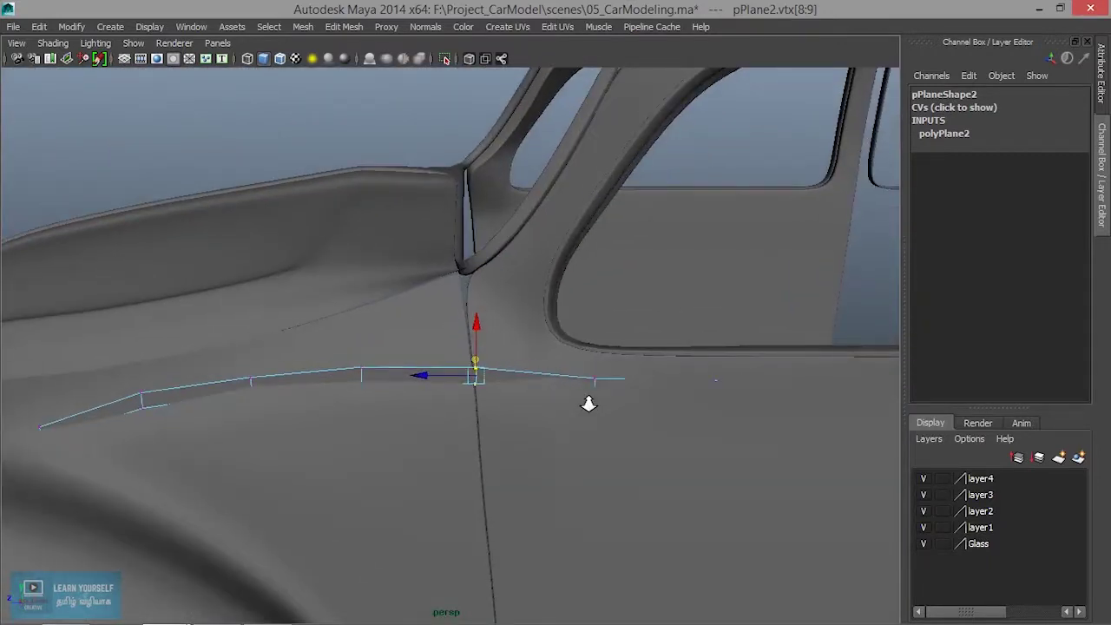
{"action": "left_click_drag", "start_coordinate": [590, 416], "coordinate": [546, 353], "text": "alt"}
{"action": "right_click_drag", "start_coordinate": [545, 353], "coordinate": [589, 370], "text": "alt"}
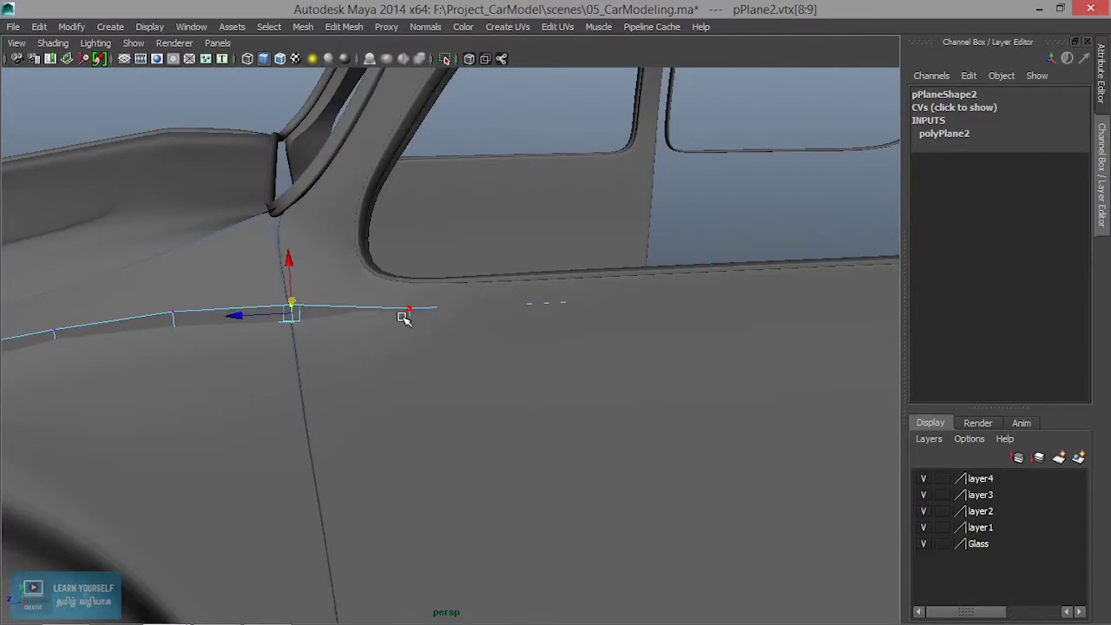
{"action": "right_click_drag", "start_coordinate": [403, 314], "coordinate": [471, 239]}
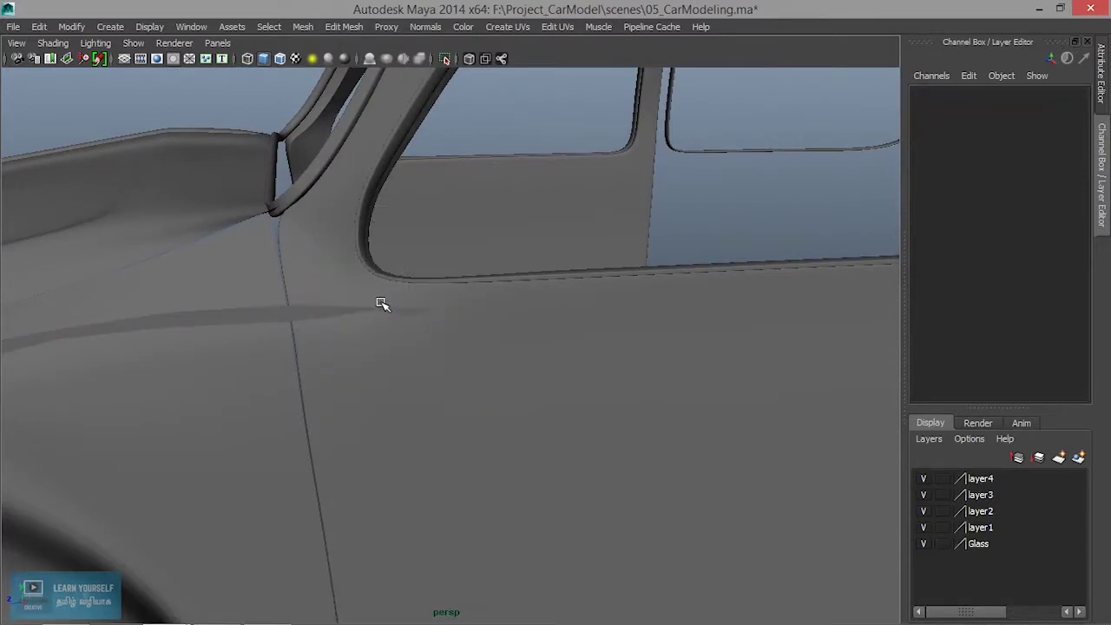
Rotate the strip's fifth vertex pair from the front, at the door's front seam, to align it with the body surface
{"action": "left_click", "coordinate": [367, 315]}
{"action": "key", "text": "e"}
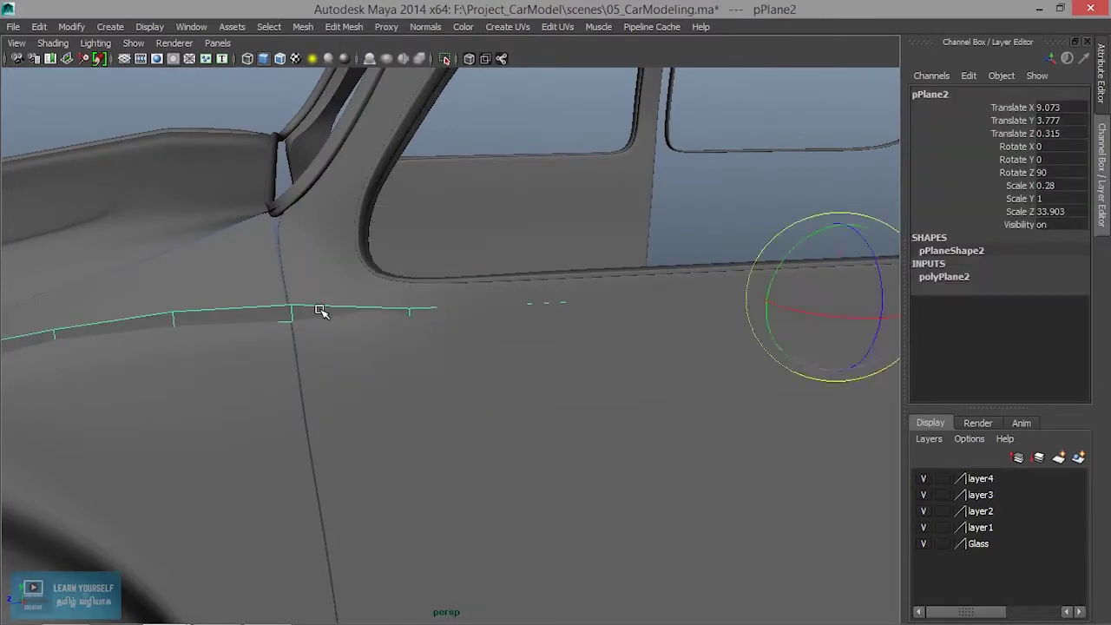
{"action": "scroll", "coordinate": [321, 310], "scroll_direction": "down", "scroll_amount": 5}
{"action": "left_click_drag", "start_coordinate": [387, 346], "coordinate": [205, 301], "text": "alt"}
{"action": "key", "text": "4"}
{"action": "middle_click_drag", "start_coordinate": [205, 301], "coordinate": [504, 315], "text": "alt"}
{"action": "left_click_drag", "start_coordinate": [503, 315], "coordinate": [416, 391], "text": "alt"}
{"action": "right_click", "coordinate": [378, 382]}
{"action": "right_click_drag", "start_coordinate": [378, 382], "coordinate": [314, 254]}
{"action": "mouse_move", "coordinate": [387, 303]}
{"action": "left_mouse_down"}
{"action": "mouse_move", "coordinate": [455, 450]}
{"action": "mouse_move", "coordinate": [486, 429]}
{"action": "mouse_move", "coordinate": [507, 385]}
{"action": "left_mouse_up"}
{"action": "scroll", "coordinate": [455, 449], "scroll_direction": "up", "scroll_amount": 5}
{"action": "key", "text": "5"}
{"action": "mouse_move", "coordinate": [509, 316]}
{"action": "left_mouse_down"}
{"action": "mouse_move", "coordinate": [497, 312]}
{"action": "mouse_move", "coordinate": [501, 321]}
{"action": "left_mouse_up"}
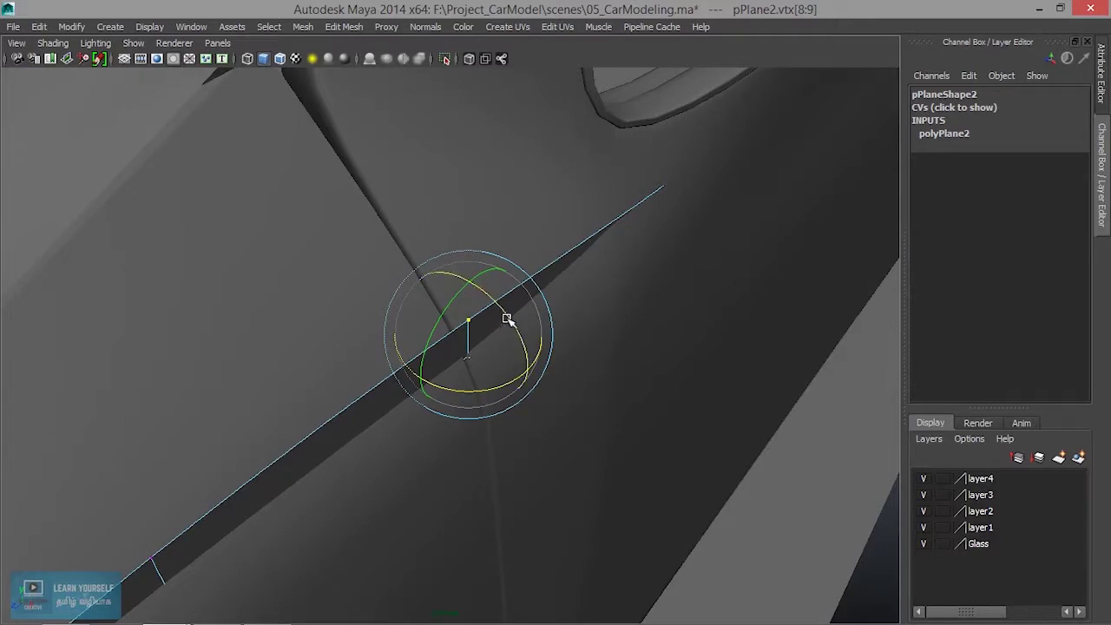
{"action": "left_click_drag", "start_coordinate": [505, 315], "coordinate": [499, 312]}
Lower the strip's fourth, third and second vertex pairs from the front slightly to smooth its curve along the fender
{"action": "scroll", "coordinate": [520, 374], "scroll_direction": "down", "scroll_amount": 5}
{"action": "left_click_drag", "start_coordinate": [523, 373], "coordinate": [397, 314], "text": "alt"}
{"action": "key", "text": "w"}
{"action": "left_click_drag", "start_coordinate": [358, 294], "coordinate": [399, 329]}
{"action": "left_click_drag", "start_coordinate": [374, 260], "coordinate": [376, 269]}
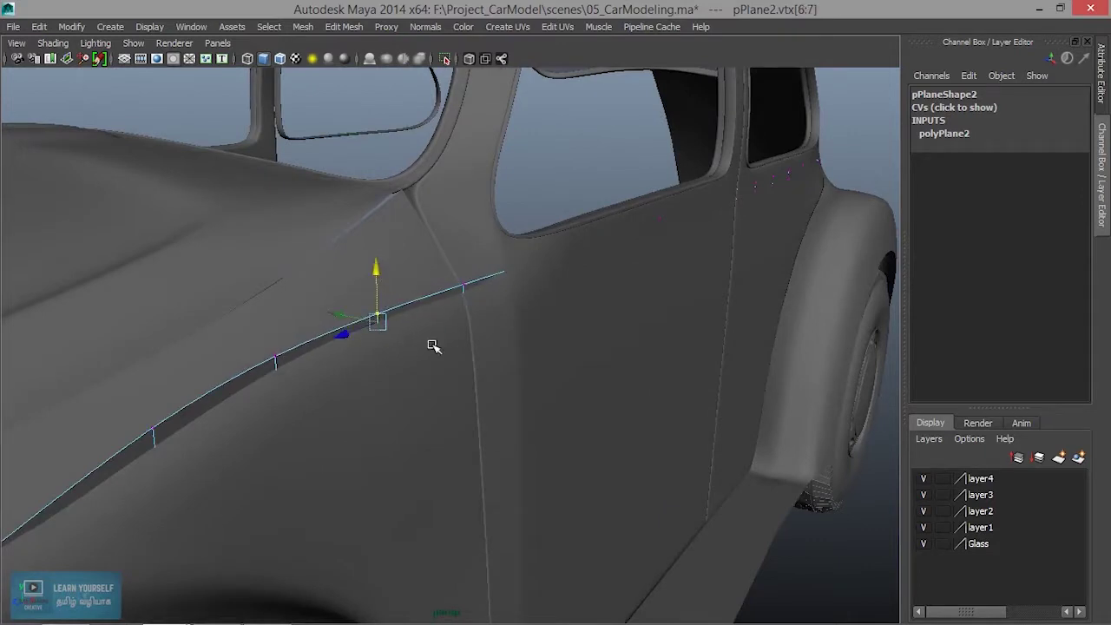
{"action": "left_click_drag", "start_coordinate": [432, 345], "coordinate": [482, 372], "text": "alt"}
{"action": "middle_click_drag", "start_coordinate": [482, 371], "coordinate": [601, 382], "text": "alt"}
{"action": "left_click_drag", "start_coordinate": [308, 281], "coordinate": [354, 361]}
{"action": "left_click_drag", "start_coordinate": [320, 267], "coordinate": [319, 276]}
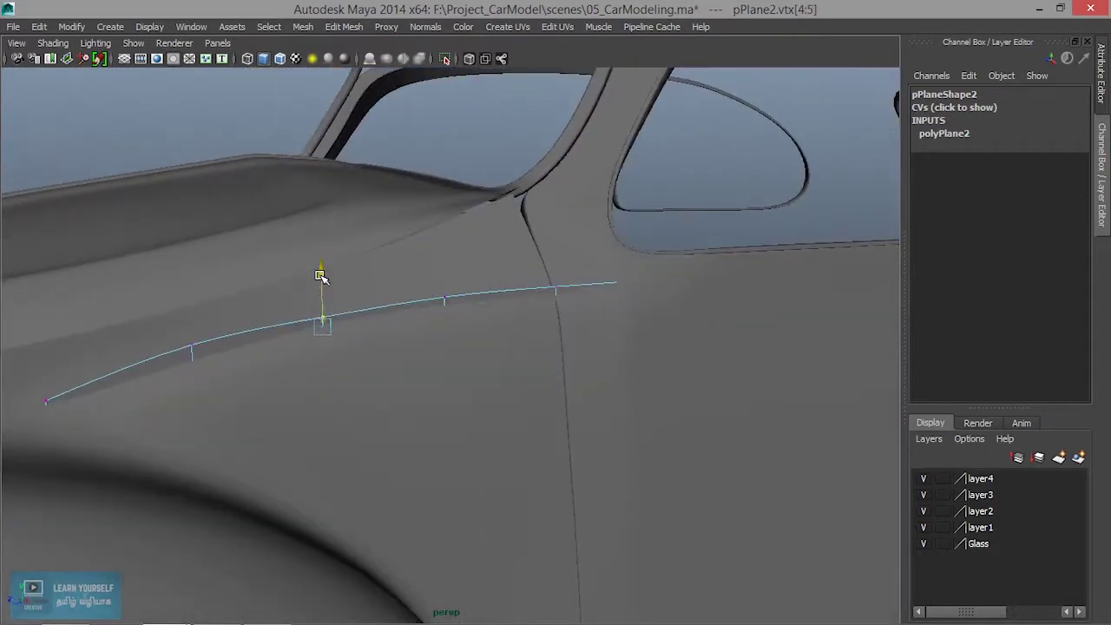
{"action": "left_click_drag", "start_coordinate": [209, 416], "coordinate": [209, 417]}
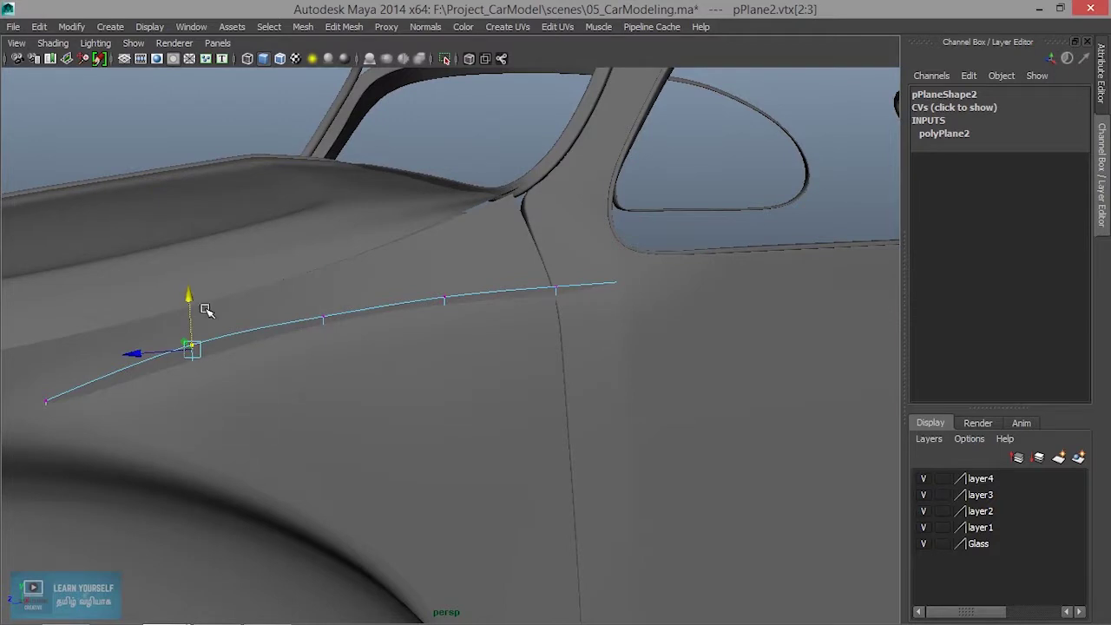
{"action": "left_click_drag", "start_coordinate": [190, 298], "coordinate": [190, 302]}
{"action": "scroll", "coordinate": [301, 379], "scroll_direction": "down", "scroll_amount": 5}
{"action": "left_click_drag", "start_coordinate": [301, 379], "coordinate": [347, 390], "text": "alt"}
{"action": "middle_click_drag", "start_coordinate": [347, 391], "coordinate": [267, 388], "text": "alt"}
{"action": "scroll", "coordinate": [484, 390], "scroll_direction": "up", "scroll_amount": 4}
{"action": "left_click_drag", "start_coordinate": [547, 390], "coordinate": [405, 388], "text": "alt"}
Return the strip to object mode and extrude its faces with a Local Translate Z of -0.09 to give it thickness
{"action": "right_click_drag", "start_coordinate": [225, 278], "coordinate": [276, 240]}
{"action": "left_click", "coordinate": [196, 292]}
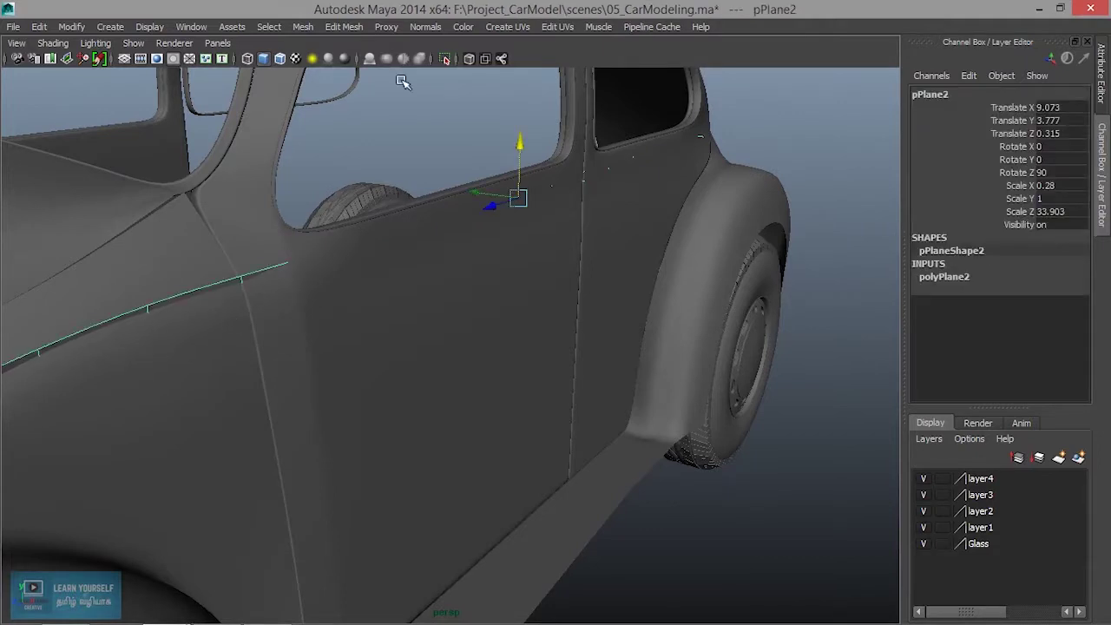
{"action": "left_click", "coordinate": [339, 28]}
{"action": "left_click", "coordinate": [418, 79]}
{"action": "scroll", "coordinate": [414, 286], "scroll_direction": "down", "scroll_amount": 4}
{"action": "left_click_drag", "start_coordinate": [413, 287], "coordinate": [390, 311], "text": "alt"}
{"action": "scroll", "coordinate": [283, 418], "scroll_direction": "up", "scroll_amount": 4}
{"action": "left_click_drag", "start_coordinate": [283, 417], "coordinate": [312, 414], "text": "alt"}
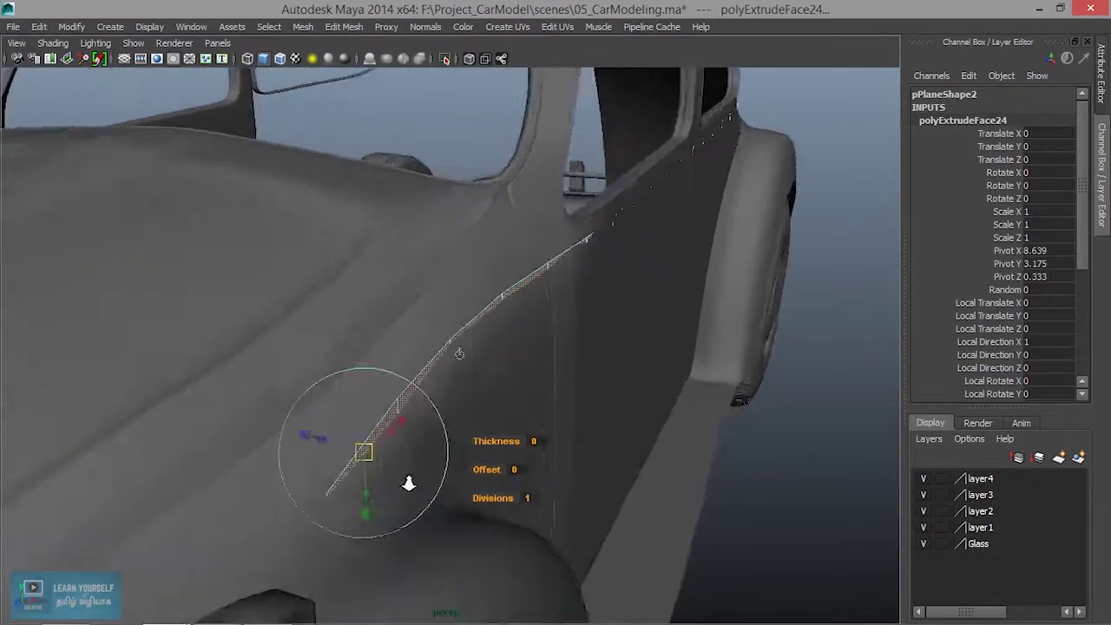
{"action": "scroll", "coordinate": [395, 488], "scroll_direction": "up", "scroll_amount": 4}
{"action": "left_click_drag", "start_coordinate": [258, 508], "coordinate": [335, 481]}
{"action": "scroll", "coordinate": [267, 511], "scroll_direction": "down", "scroll_amount": 3}
{"action": "scroll", "coordinate": [382, 466], "scroll_direction": "up", "scroll_amount": 3}
{"action": "left_click_drag", "start_coordinate": [439, 473], "coordinate": [439, 442], "text": "alt"}
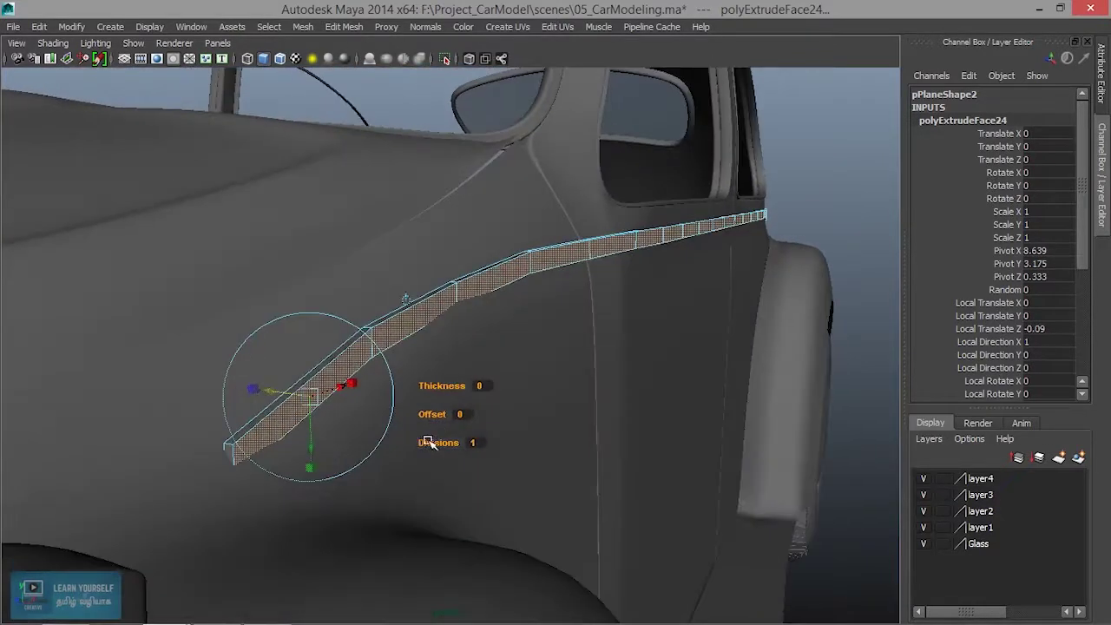
{"action": "left_click_drag", "start_coordinate": [308, 468], "coordinate": [310, 462]}
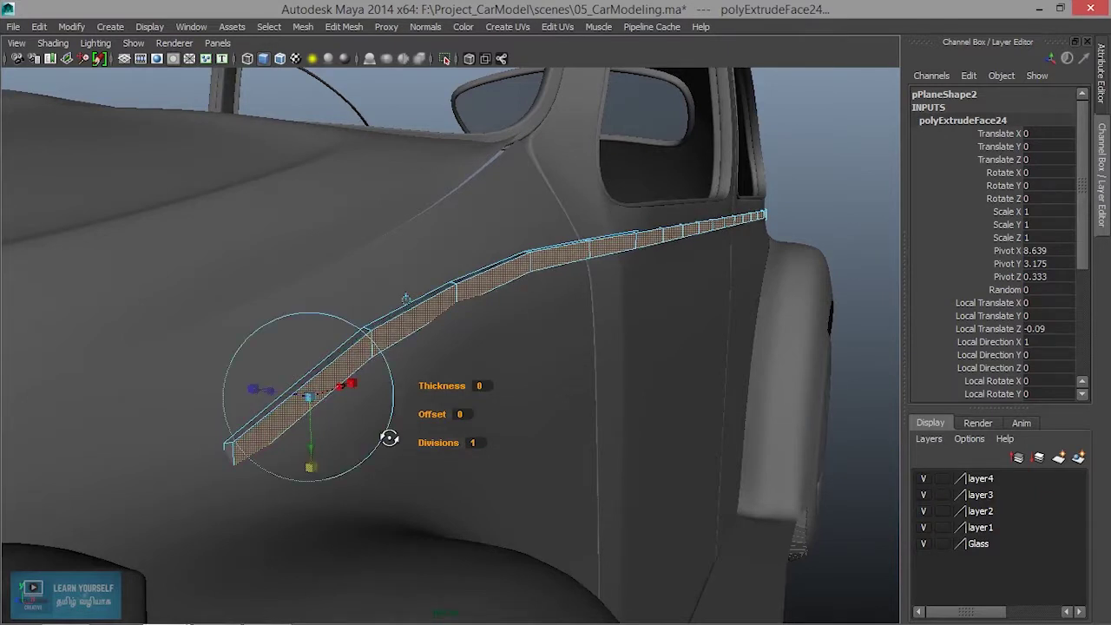
Return the extruded strip to object mode, turn on its smooth mesh preview and deselect it
{"action": "left_click_drag", "start_coordinate": [397, 439], "coordinate": [318, 396], "text": "alt"}
{"action": "middle_click_drag", "start_coordinate": [317, 397], "coordinate": [419, 436], "text": "alt"}
{"action": "right_click_drag", "start_coordinate": [419, 367], "coordinate": [490, 238]}
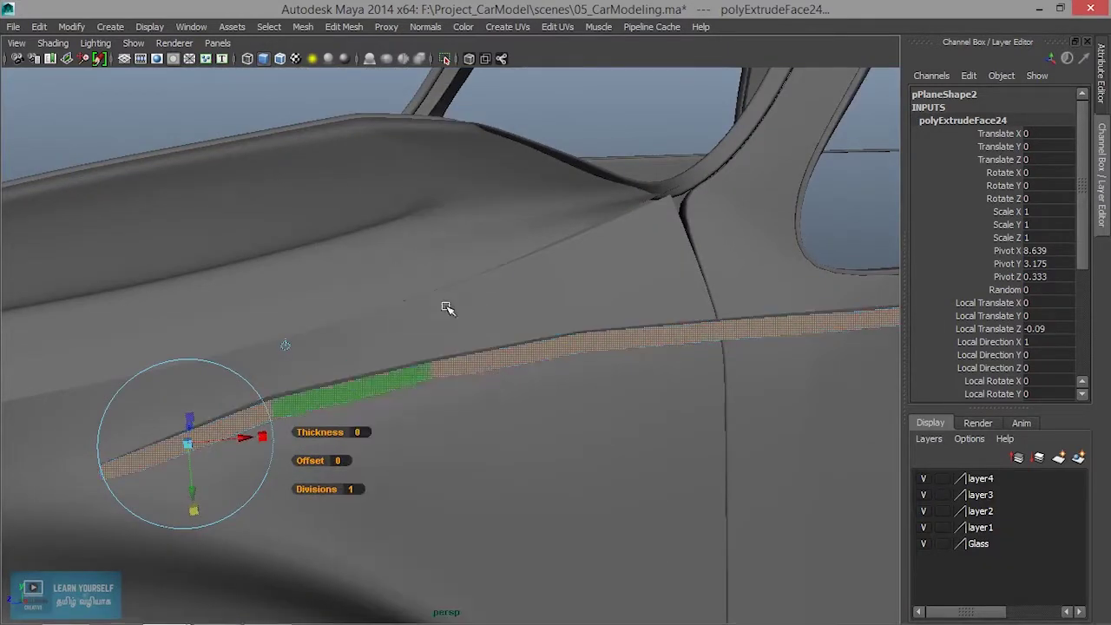
{"action": "left_click", "coordinate": [388, 387]}
{"action": "key", "text": "3"}
{"action": "scroll", "coordinate": [389, 387], "scroll_direction": "down", "scroll_amount": 3}
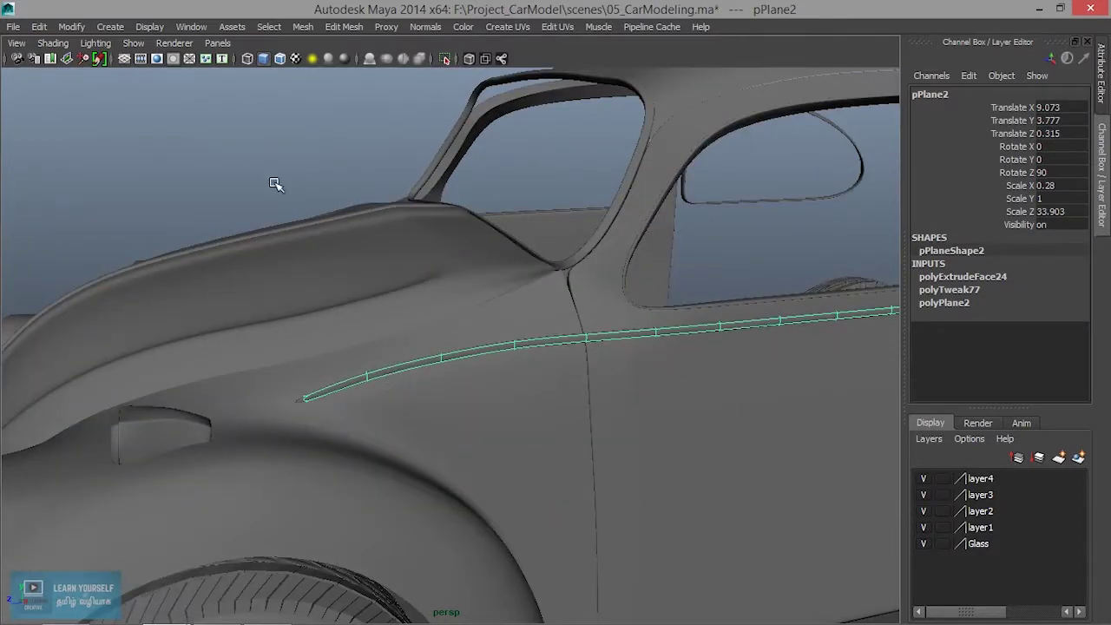
{"action": "left_click", "coordinate": [284, 200]}
Examine the smoothed strip along the door and rear quarter panel to judge its fit at the door seams
{"action": "left_click_drag", "start_coordinate": [505, 293], "coordinate": [557, 319], "text": "alt"}
{"action": "middle_click_drag", "start_coordinate": [557, 319], "coordinate": [168, 258], "text": "alt"}
{"action": "scroll", "coordinate": [169, 257], "scroll_direction": "down", "scroll_amount": 4}
{"action": "left_click_drag", "start_coordinate": [168, 257], "coordinate": [318, 315], "text": "alt"}
{"action": "middle_click_drag", "start_coordinate": [317, 315], "coordinate": [78, 321], "text": "alt"}
{"action": "scroll", "coordinate": [557, 373], "scroll_direction": "up", "scroll_amount": 5}
{"action": "left_click_drag", "start_coordinate": [557, 374], "coordinate": [402, 295], "text": "alt"}
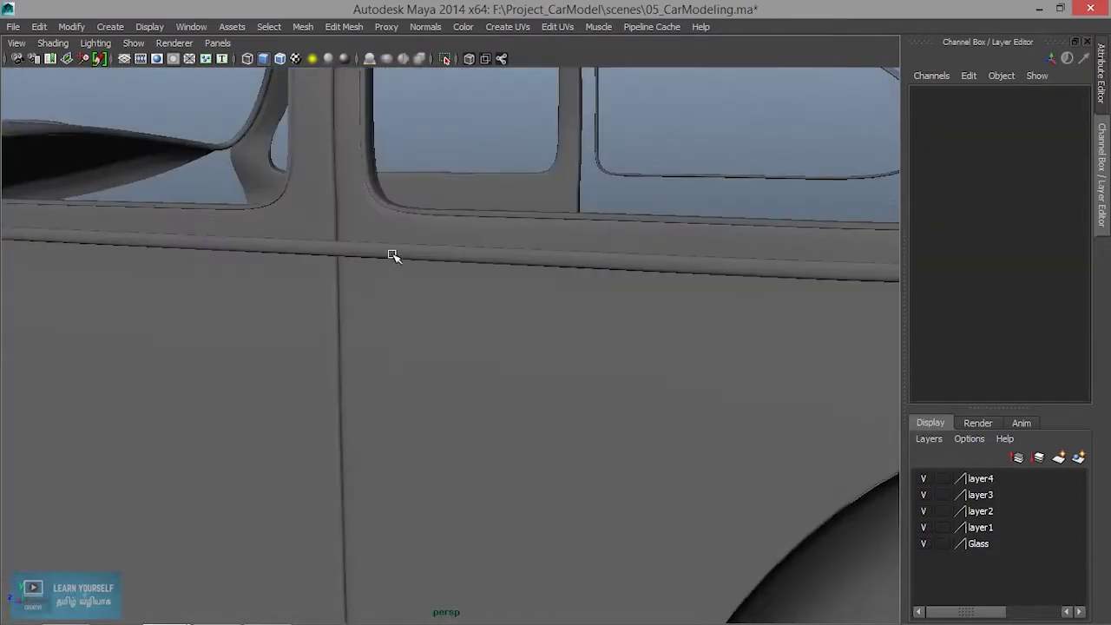
{"action": "left_click", "coordinate": [392, 254]}
{"action": "scroll", "coordinate": [350, 333], "scroll_direction": "down", "scroll_amount": 3}
{"action": "left_click_drag", "start_coordinate": [350, 332], "coordinate": [529, 325], "text": "alt"}
{"action": "left_click", "coordinate": [583, 176]}
{"action": "scroll", "coordinate": [588, 268], "scroll_direction": "down", "scroll_amount": 3}
{"action": "left_click_drag", "start_coordinate": [588, 269], "coordinate": [295, 291], "text": "alt"}
{"action": "scroll", "coordinate": [440, 387], "scroll_direction": "up", "scroll_amount": 5}
{"action": "middle_click_drag", "start_coordinate": [441, 387], "coordinate": [781, 382], "text": "alt"}
{"action": "scroll", "coordinate": [534, 359], "scroll_direction": "up", "scroll_amount": 3}
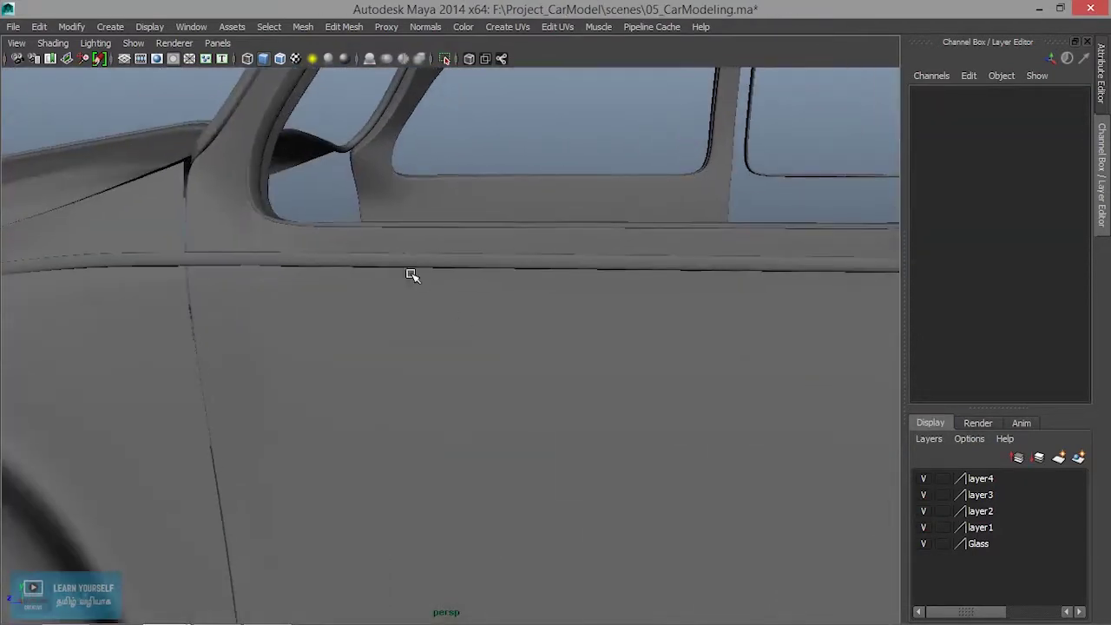
Extract the strip's four front faces, ahead of the door's front seam, as a separate fender section
{"action": "left_click", "coordinate": [402, 259]}
{"action": "middle_click_drag", "start_coordinate": [372, 294], "coordinate": [605, 327], "text": "alt"}
{"action": "left_click_drag", "start_coordinate": [605, 328], "coordinate": [630, 345], "text": "alt"}
{"action": "middle_click_drag", "start_coordinate": [599, 344], "coordinate": [729, 342], "text": "alt"}
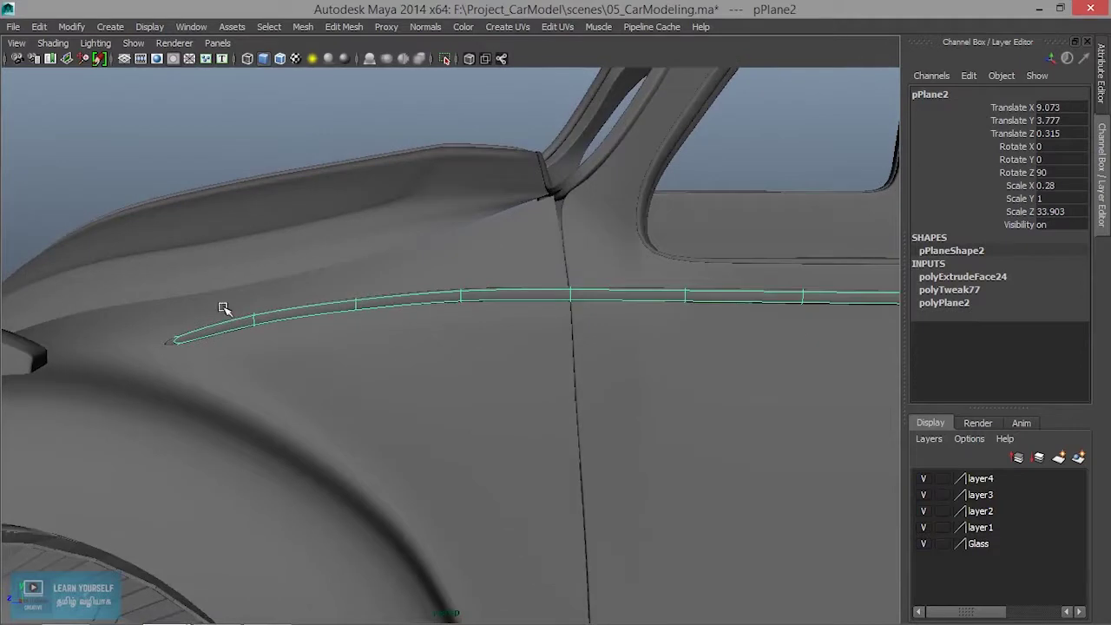
{"action": "right_click_drag", "start_coordinate": [373, 310], "coordinate": [120, 258]}
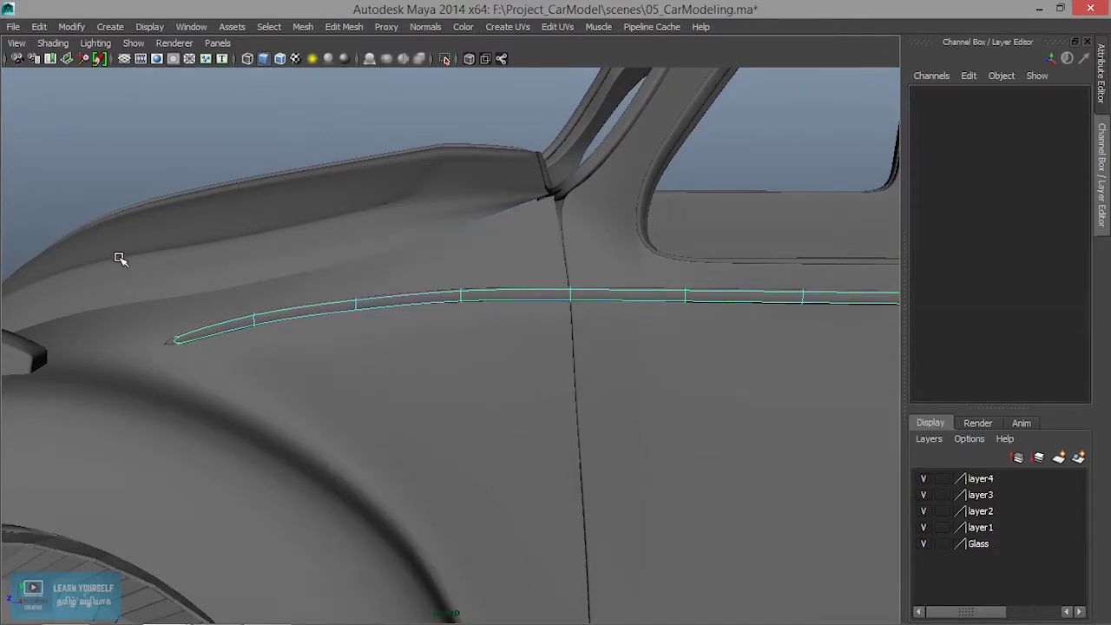
{"action": "left_click_drag", "start_coordinate": [501, 457], "coordinate": [434, 253]}
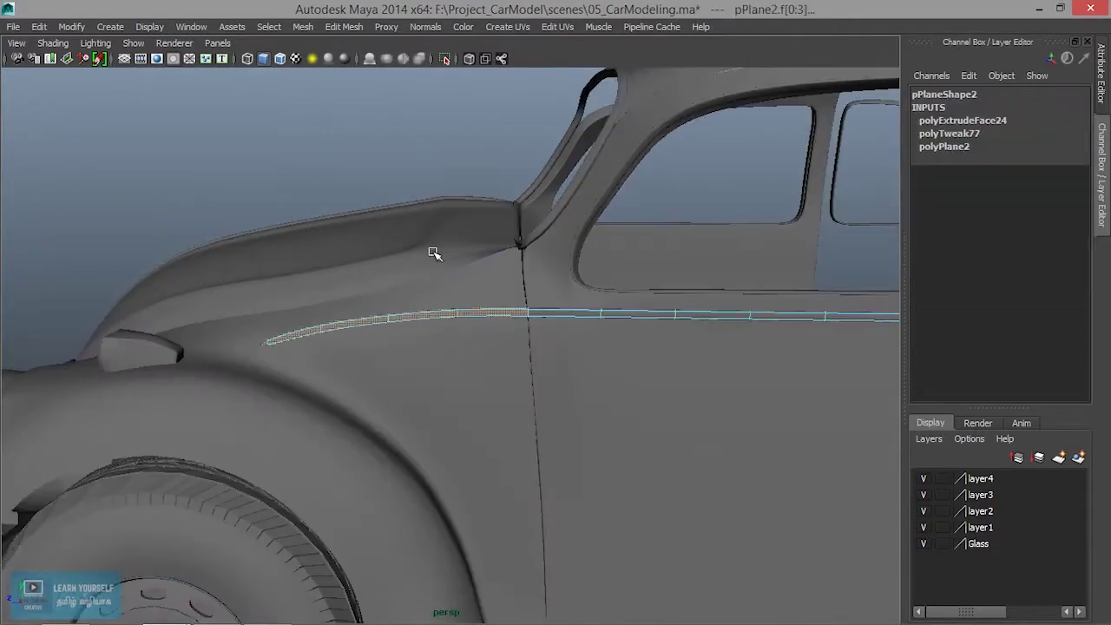
{"action": "left_click", "coordinate": [302, 32]}
{"action": "left_click", "coordinate": [331, 79]}
Extract the strip faces behind the door's rear seam as a separate quarter-panel section
{"action": "left_click_drag", "start_coordinate": [565, 404], "coordinate": [239, 388], "text": "alt"}
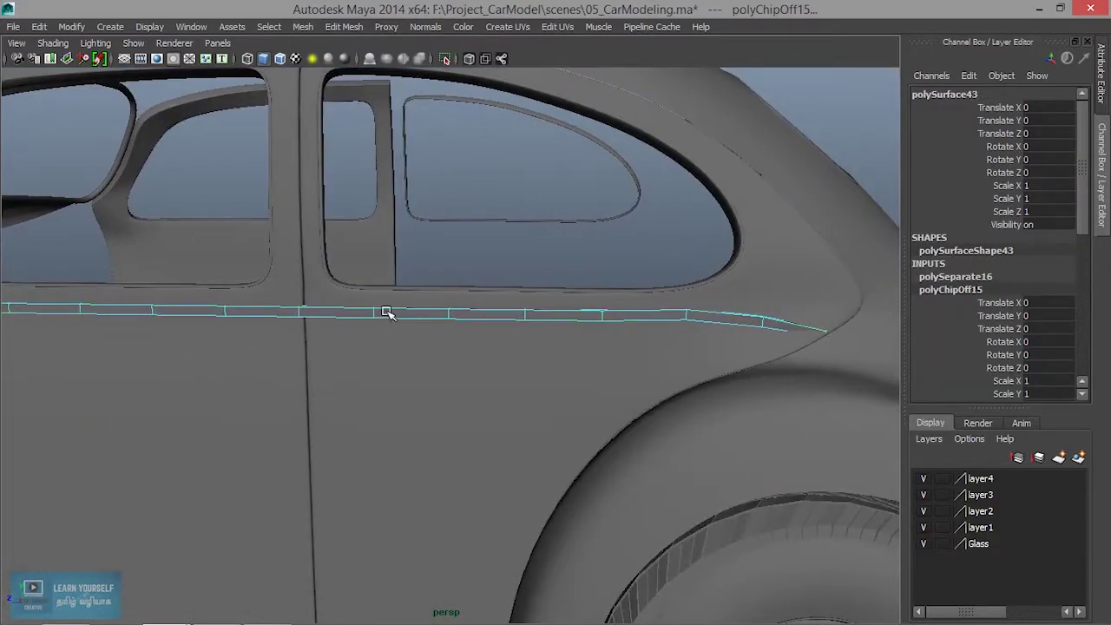
{"action": "left_click_drag", "start_coordinate": [864, 431], "coordinate": [865, 431]}
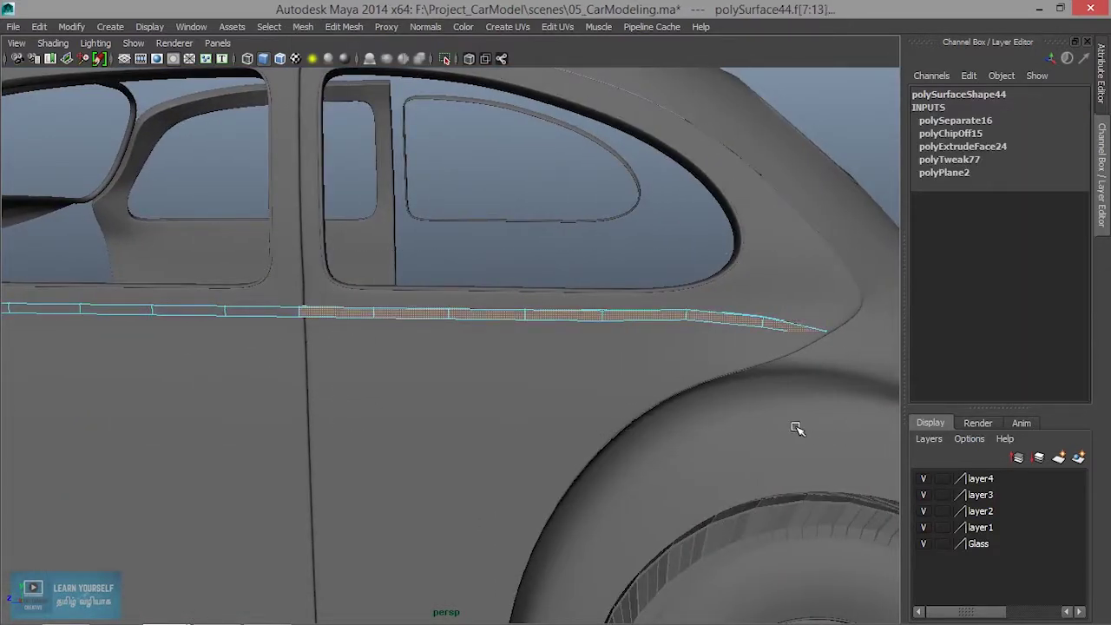
{"action": "key", "text": "g"}
Move the end vertices of the quarter-panel and door strip sections away from the door's rear seam to open a gap
{"action": "left_click_drag", "start_coordinate": [443, 286], "coordinate": [526, 318], "text": "alt"}
{"action": "scroll", "coordinate": [555, 323], "scroll_direction": "up", "scroll_amount": 3}
{"action": "right_click_drag", "start_coordinate": [536, 276], "coordinate": [502, 255]}
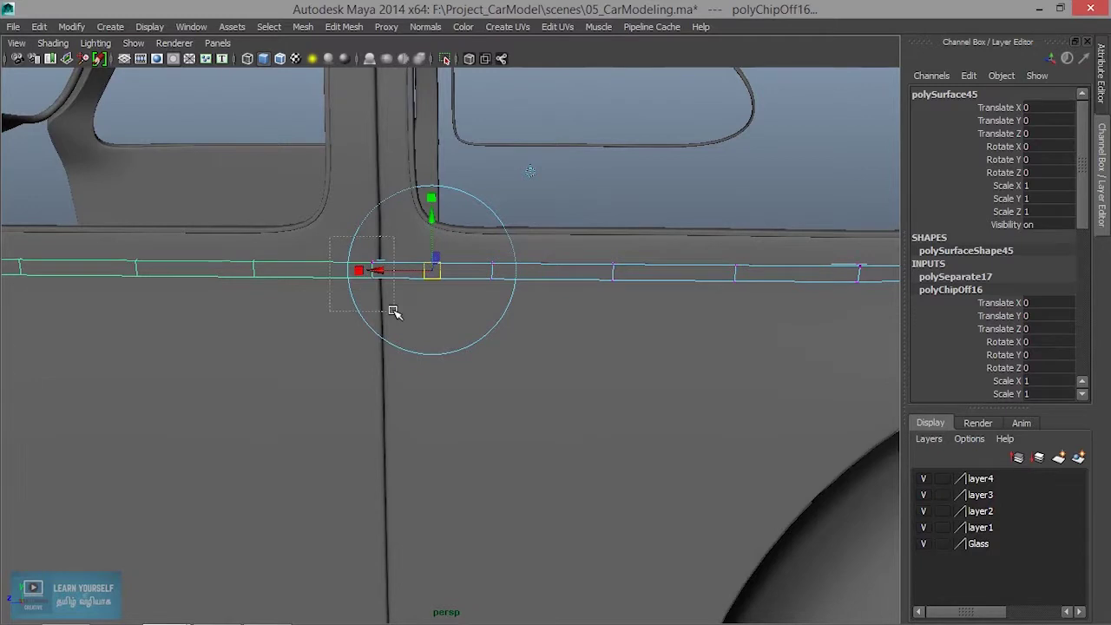
{"action": "left_click_drag", "start_coordinate": [393, 311], "coordinate": [398, 313]}
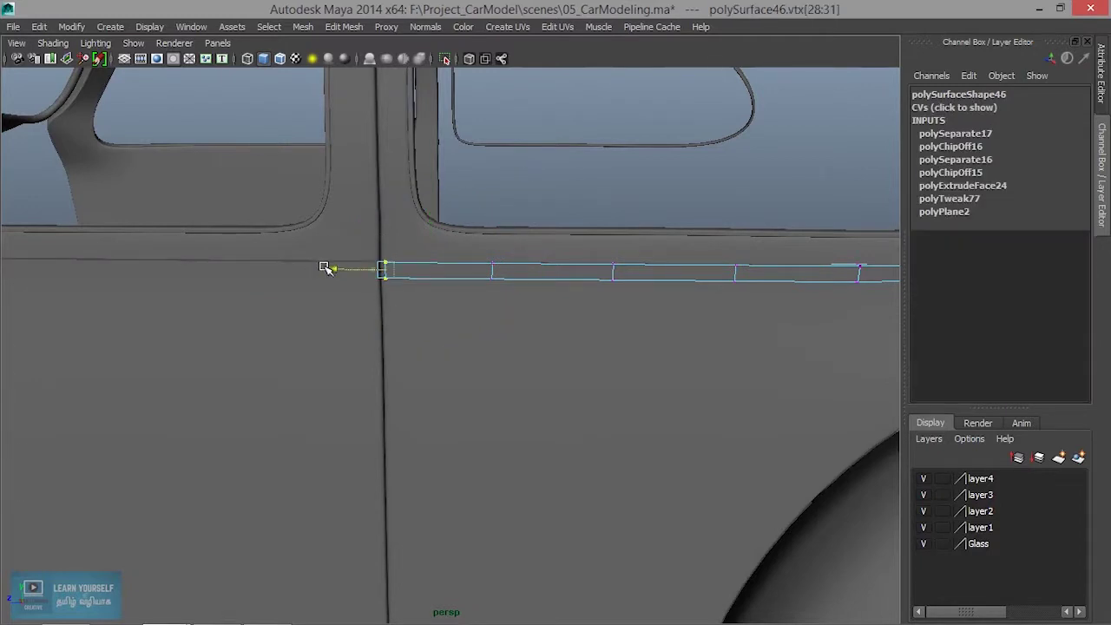
{"action": "middle_click_drag", "start_coordinate": [370, 317], "coordinate": [488, 353], "text": "alt"}
{"action": "left_click", "coordinate": [420, 308]}
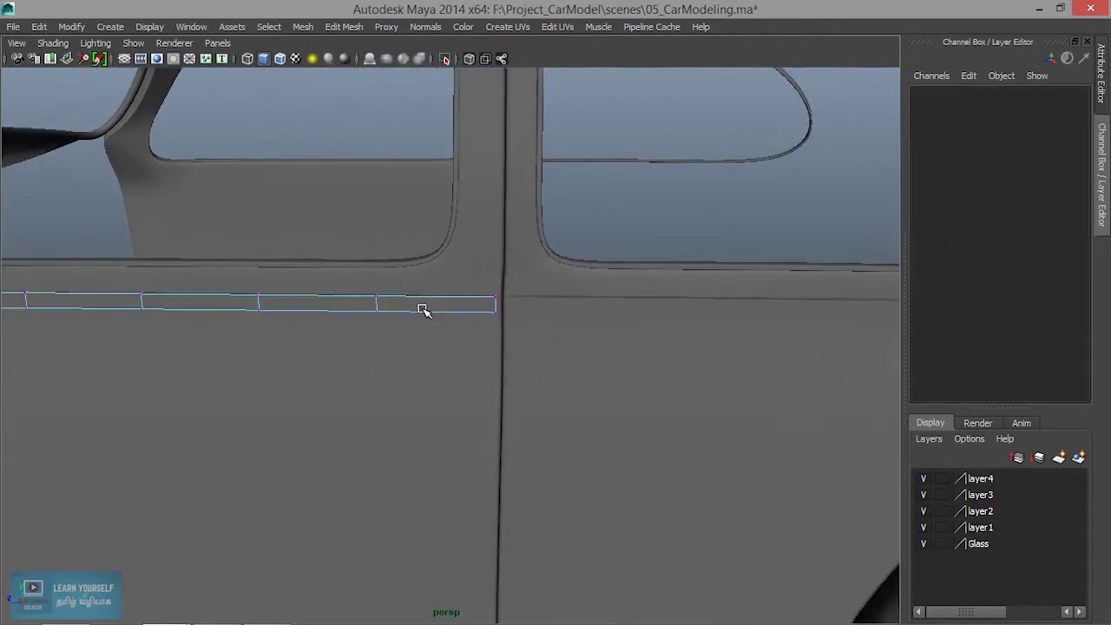
{"action": "left_click_drag", "start_coordinate": [477, 280], "coordinate": [512, 350]}
{"action": "left_click_drag", "start_coordinate": [439, 304], "coordinate": [437, 304]}
Move the end vertices of the door and fender strip sections away from the door's front seam to open a gap
{"action": "middle_click_drag", "start_coordinate": [546, 350], "coordinate": [694, 334], "text": "alt"}
{"action": "left_click_drag", "start_coordinate": [419, 285], "coordinate": [379, 326]}
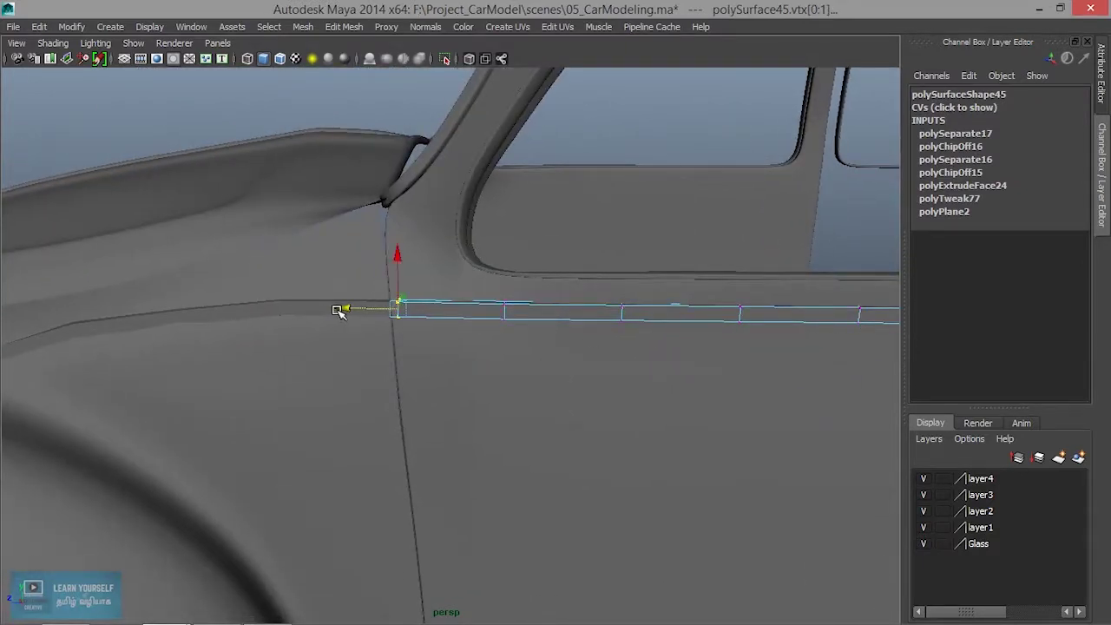
{"action": "left_click", "coordinate": [284, 310]}
{"action": "right_click", "coordinate": [286, 310]}
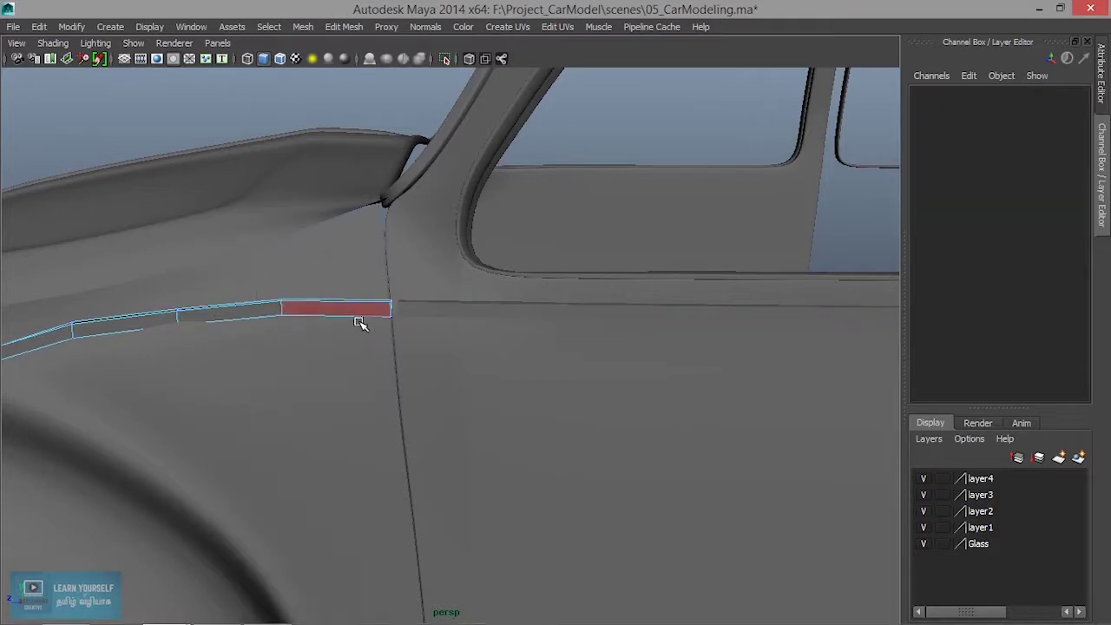
{"action": "left_click_drag", "start_coordinate": [416, 350], "coordinate": [416, 352]}
{"action": "right_click_drag", "start_coordinate": [335, 309], "coordinate": [328, 276]}
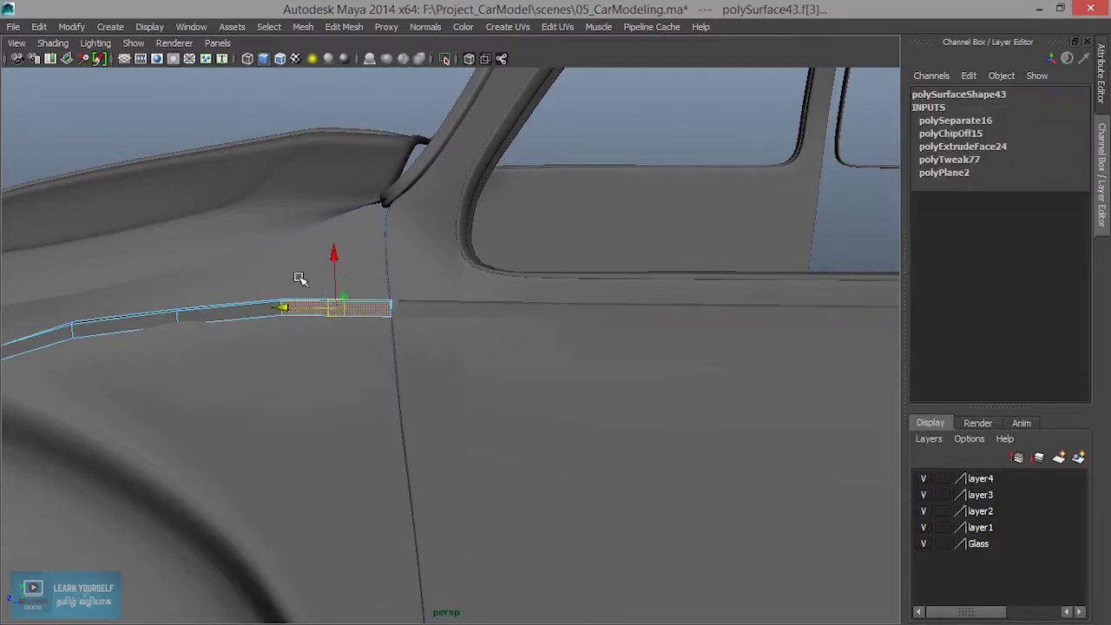
{"action": "right_click_drag", "start_coordinate": [235, 312], "coordinate": [193, 254]}
{"action": "left_click_drag", "start_coordinate": [360, 246], "coordinate": [435, 364]}
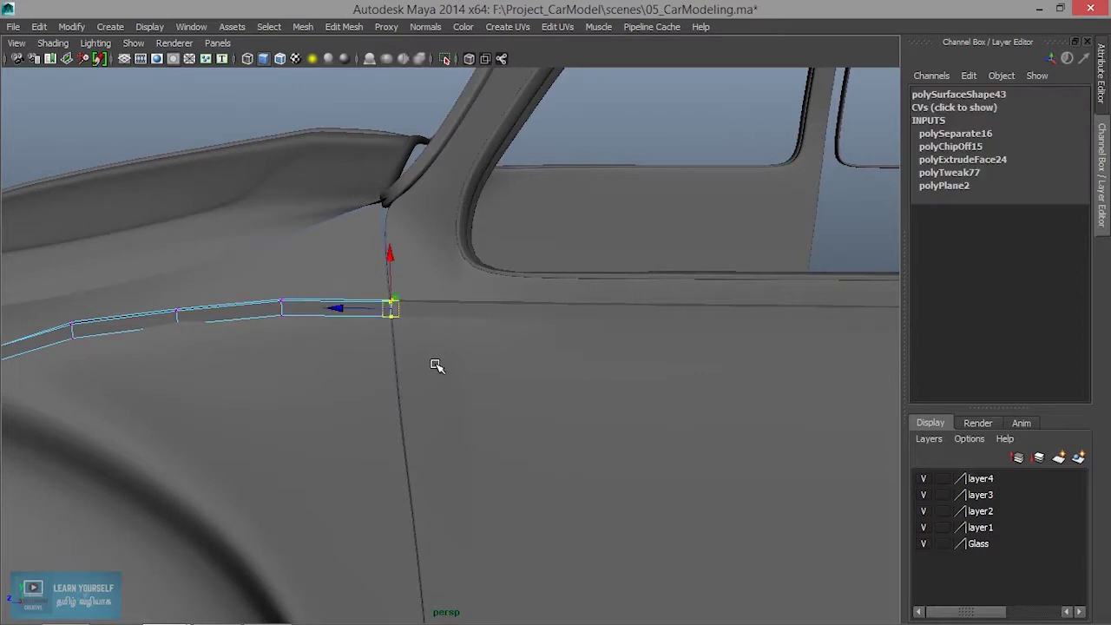
{"action": "scroll", "coordinate": [342, 328], "scroll_direction": "down", "scroll_amount": 3}
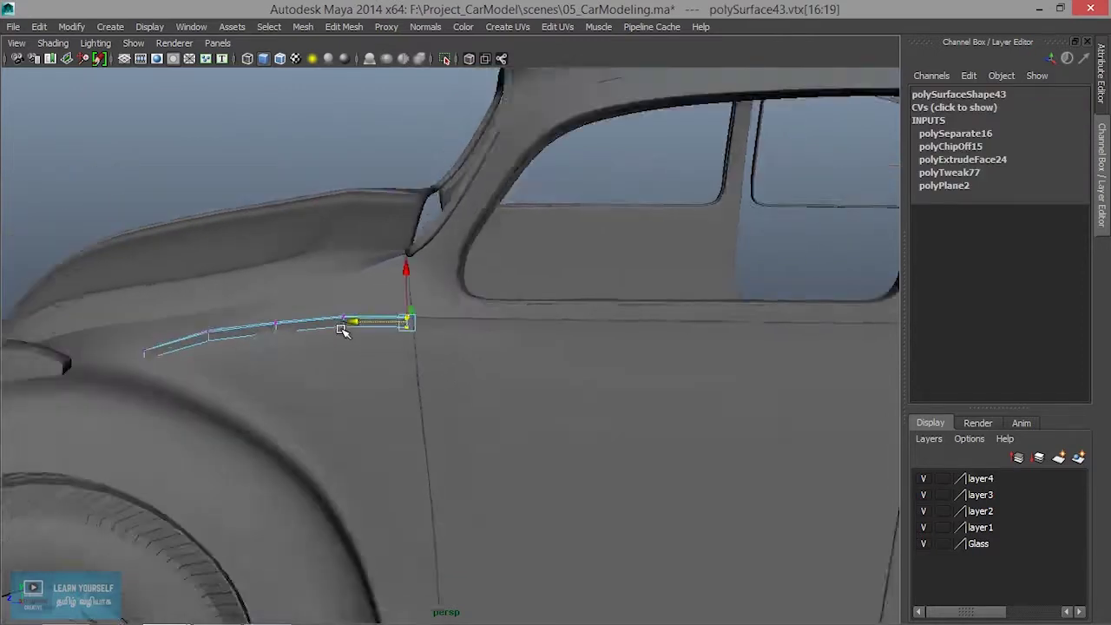
{"action": "left_click_drag", "start_coordinate": [342, 330], "coordinate": [478, 338], "text": "alt"}
Return to object mode and turn on smooth mesh preview for the fender, door and quarter-panel strip sections
{"action": "right_click_drag", "start_coordinate": [479, 336], "coordinate": [549, 236]}
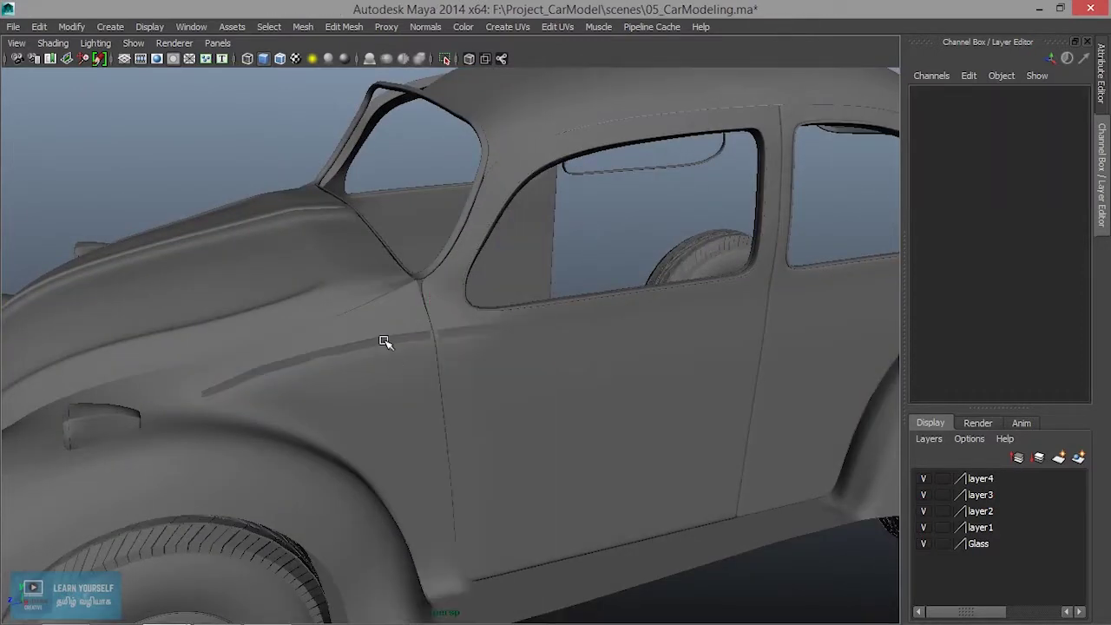
{"action": "left_click", "coordinate": [376, 343]}
{"action": "left_click", "coordinate": [486, 330]}
{"action": "middle_click_drag", "start_coordinate": [569, 375], "coordinate": [74, 409], "text": "alt"}
{"action": "scroll", "coordinate": [383, 344], "scroll_direction": "up", "scroll_amount": 3}
{"action": "left_click", "coordinate": [387, 304]}
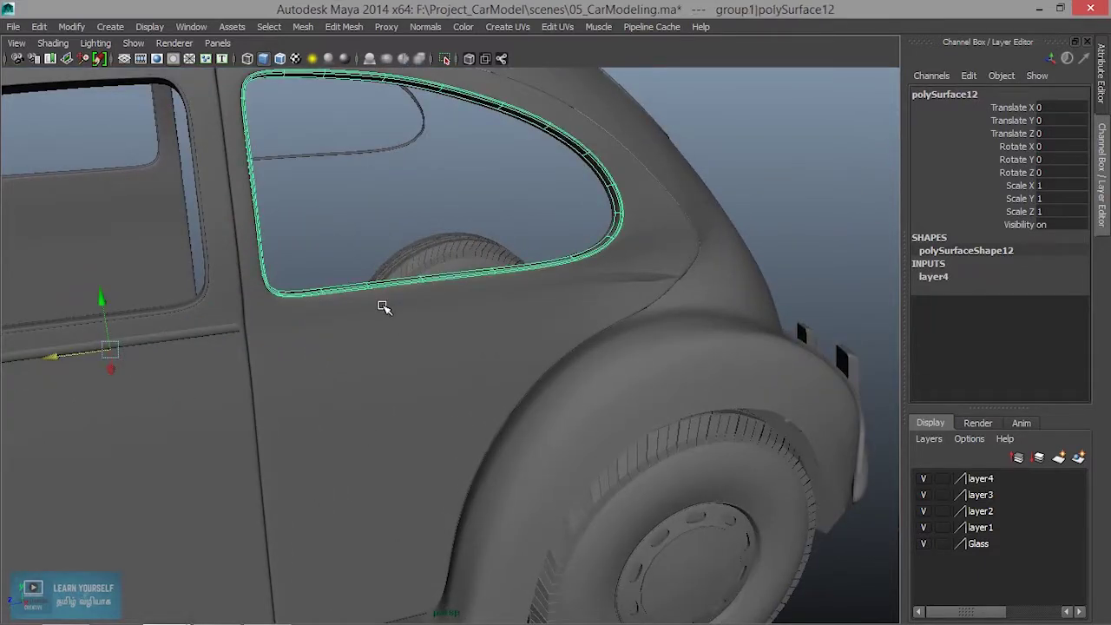
{"action": "left_click", "coordinate": [384, 310]}
{"action": "scroll", "coordinate": [405, 327], "scroll_direction": "up", "scroll_amount": 3}
{"action": "left_click", "coordinate": [724, 258]}
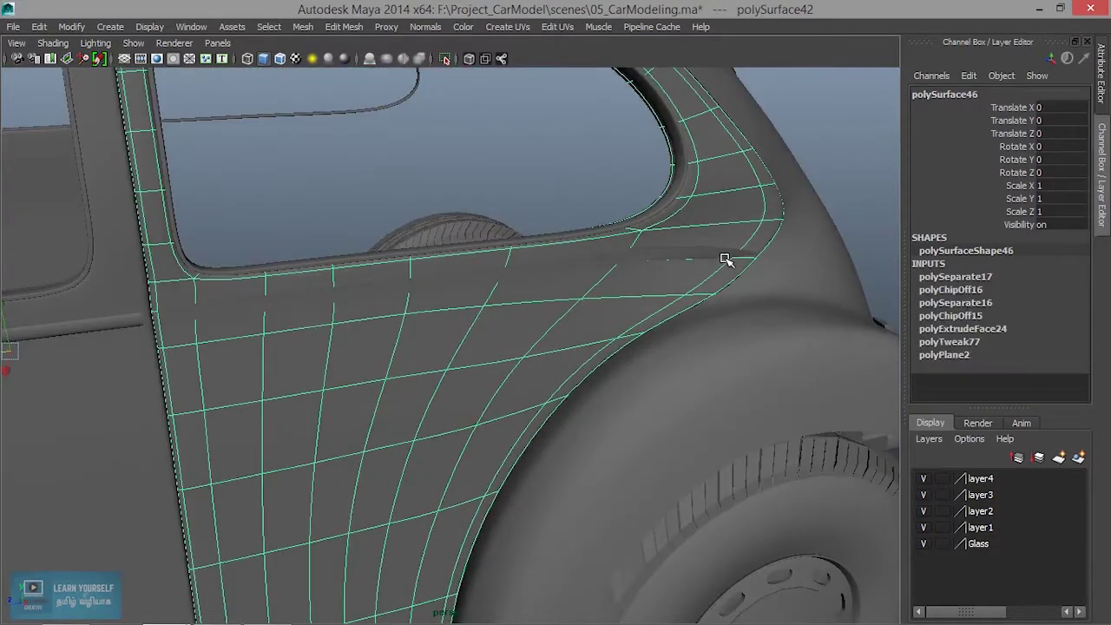
{"action": "left_click", "coordinate": [517, 228]}
{"action": "scroll", "coordinate": [457, 383], "scroll_direction": "down", "scroll_amount": 3}
Inspect the three-part side molding from several angles, checking its seam gaps and its fit along the whole car body
{"action": "middle_click_drag", "start_coordinate": [457, 383], "coordinate": [670, 308], "text": "alt"}
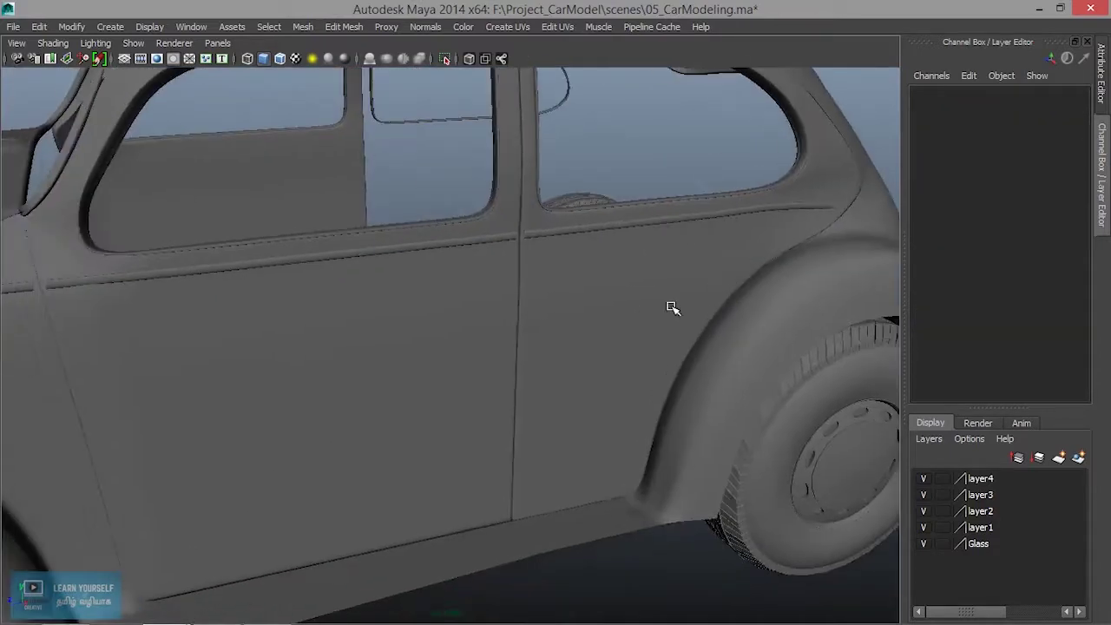
{"action": "middle_click_drag", "start_coordinate": [520, 337], "coordinate": [699, 321], "text": "alt"}
{"action": "scroll", "coordinate": [453, 372], "scroll_direction": "down", "scroll_amount": 3}
{"action": "left_click_drag", "start_coordinate": [453, 371], "coordinate": [480, 374], "text": "alt"}
{"action": "right_click_drag", "start_coordinate": [481, 374], "coordinate": [627, 441], "text": "alt"}
{"action": "left_click_drag", "start_coordinate": [628, 441], "coordinate": [558, 420], "text": "alt"}
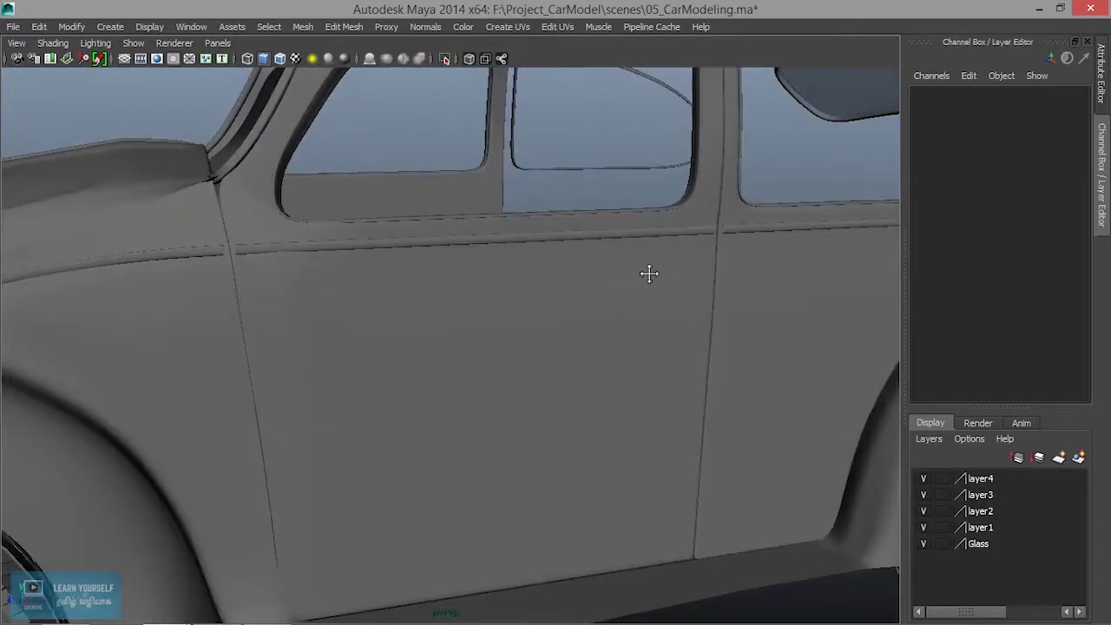
{"action": "middle_click_drag", "start_coordinate": [648, 273], "coordinate": [439, 463], "text": "alt"}
{"action": "right_click_drag", "start_coordinate": [581, 468], "coordinate": [525, 469], "text": "alt"}
{"action": "left_click_drag", "start_coordinate": [525, 469], "coordinate": [456, 470], "text": "alt"}
{"action": "left_click_drag", "start_coordinate": [378, 411], "coordinate": [500, 395], "text": "alt"}
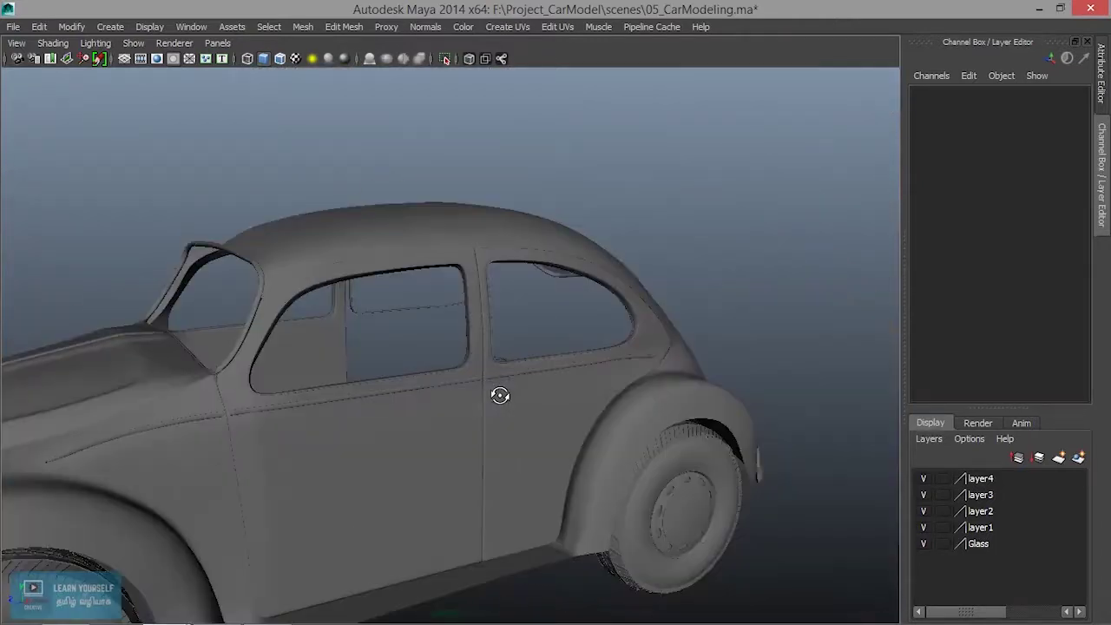
{"action": "middle_click_drag", "start_coordinate": [400, 436], "coordinate": [463, 370], "text": "alt"}
{"action": "right_click_drag", "start_coordinate": [412, 390], "coordinate": [422, 391], "text": "alt"}
{"action": "mouse_move", "coordinate": [382, 393]}
{"action": "left_mouse_down", "text": "alt"}
{"action": "mouse_move", "coordinate": [411, 394]}
{"action": "mouse_move", "coordinate": [383, 393]}
{"action": "left_mouse_up", "text": "alt"}
{"action": "right_click_drag", "start_coordinate": [375, 379], "coordinate": [291, 368], "text": "alt"}
{"action": "middle_click_drag", "start_coordinate": [589, 466], "coordinate": [534, 464], "text": "alt"}
{"action": "right_click_drag", "start_coordinate": [483, 408], "coordinate": [563, 429], "text": "alt"}
{"action": "left_click_drag", "start_coordinate": [500, 379], "coordinate": [537, 364], "text": "alt"}
{"action": "middle_click_drag", "start_coordinate": [525, 425], "coordinate": [640, 391], "text": "alt"}
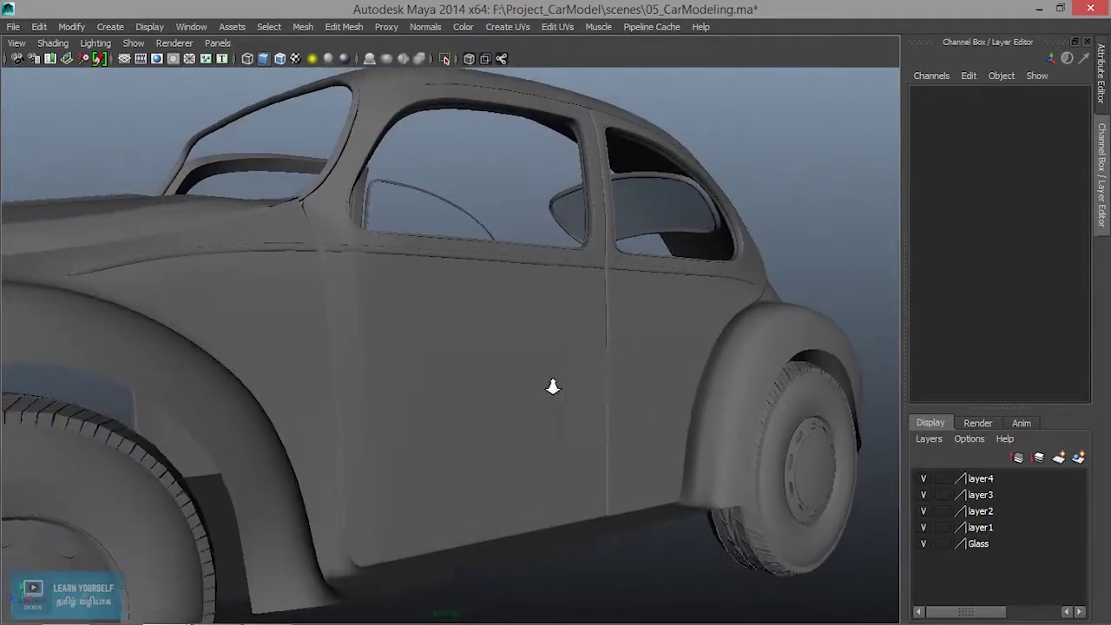
{"action": "right_click_drag", "start_coordinate": [599, 389], "coordinate": [532, 382], "text": "alt"}
{"action": "left_click_drag", "start_coordinate": [625, 414], "coordinate": [526, 424], "text": "alt"}
{"action": "middle_click_drag", "start_coordinate": [505, 416], "coordinate": [524, 459], "text": "alt"}
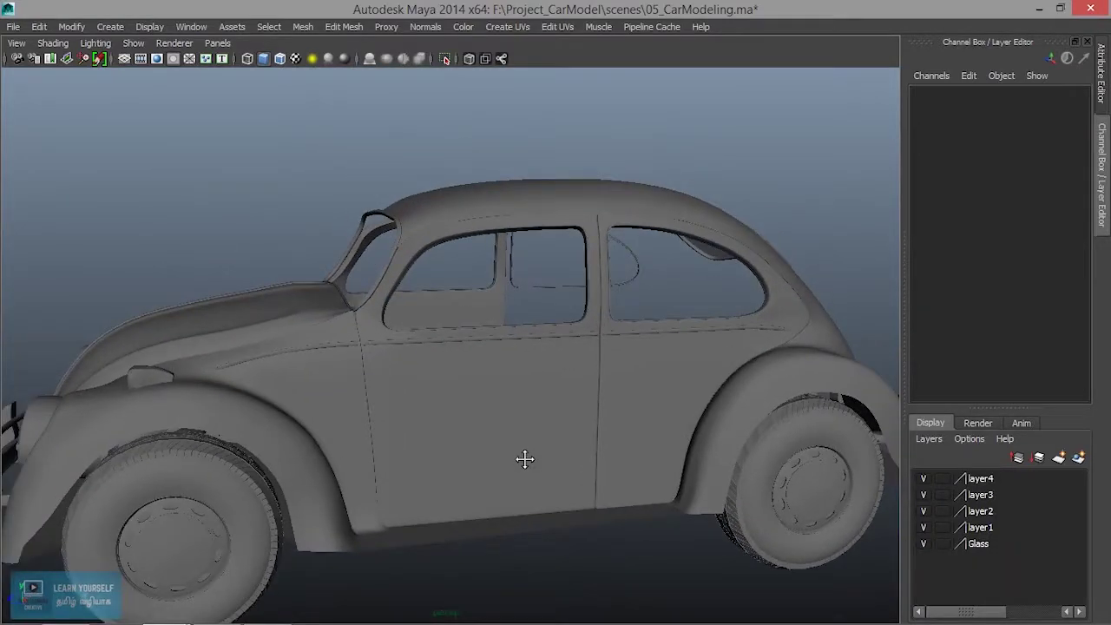